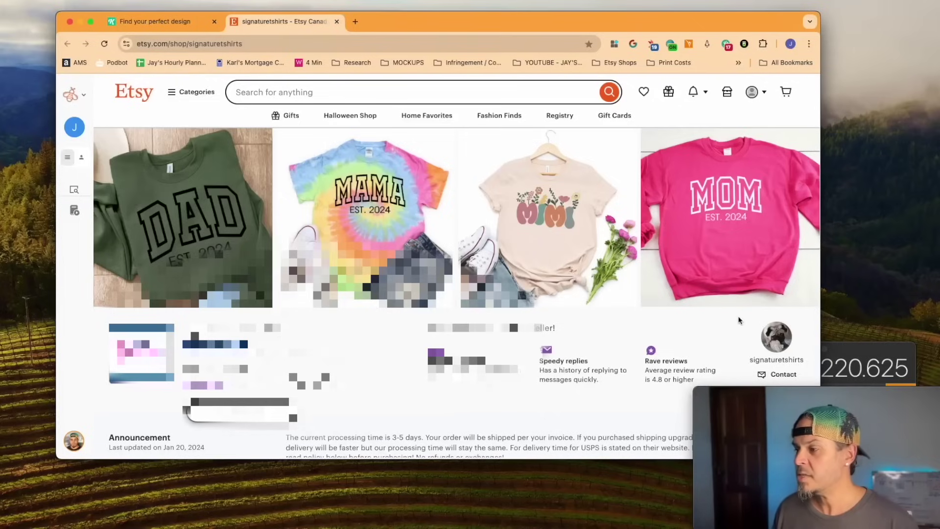
# Open the eRank extension on the signaturetshirts Etsy shop and inspect its monthly sales chart and sales history
pyautogui.moveTo(700, 394); pyautogui.dragTo(698, 361)
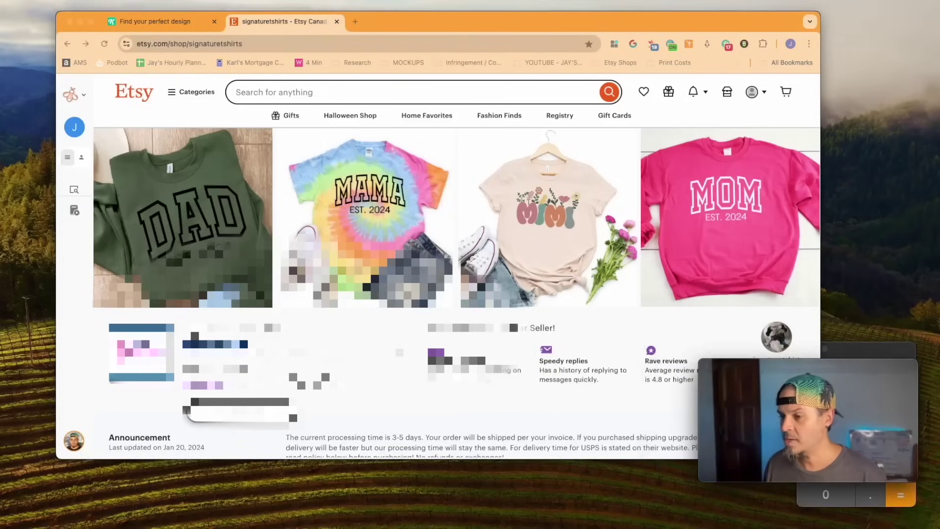
pyautogui.scroll(-5, 236, 244)
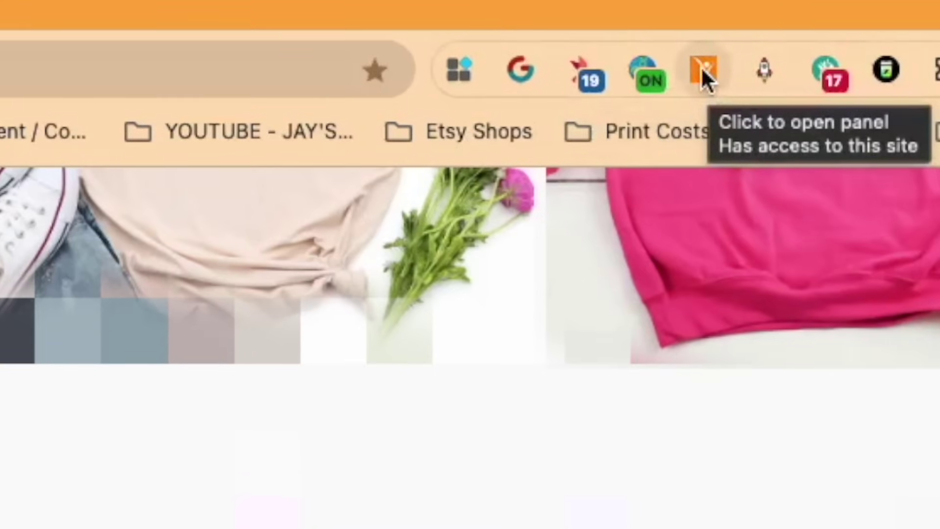
pyautogui.click(701, 67)
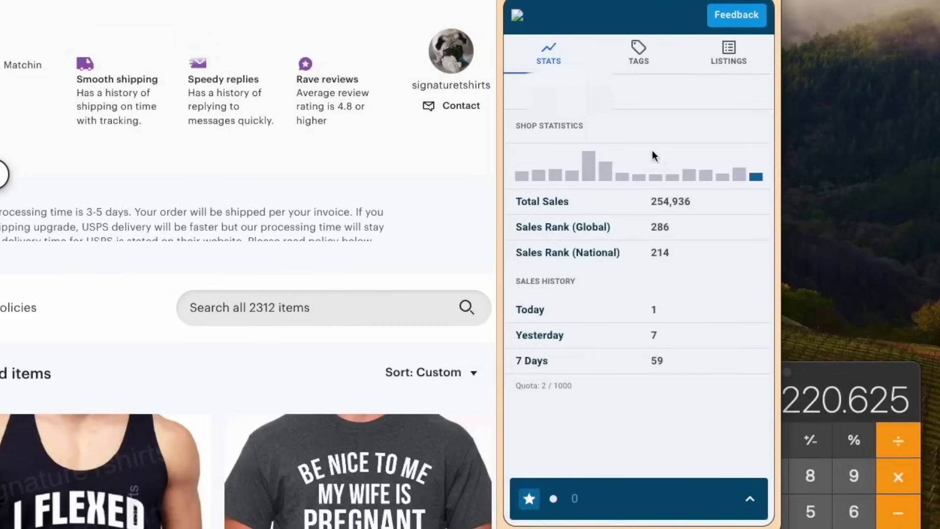
pyautogui.moveTo(686, 176)
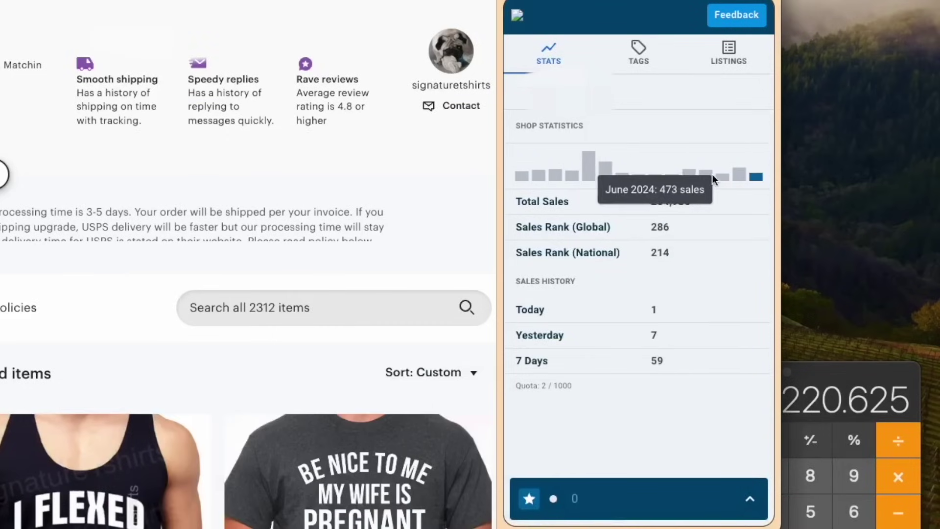
pyautogui.moveTo(587, 174)
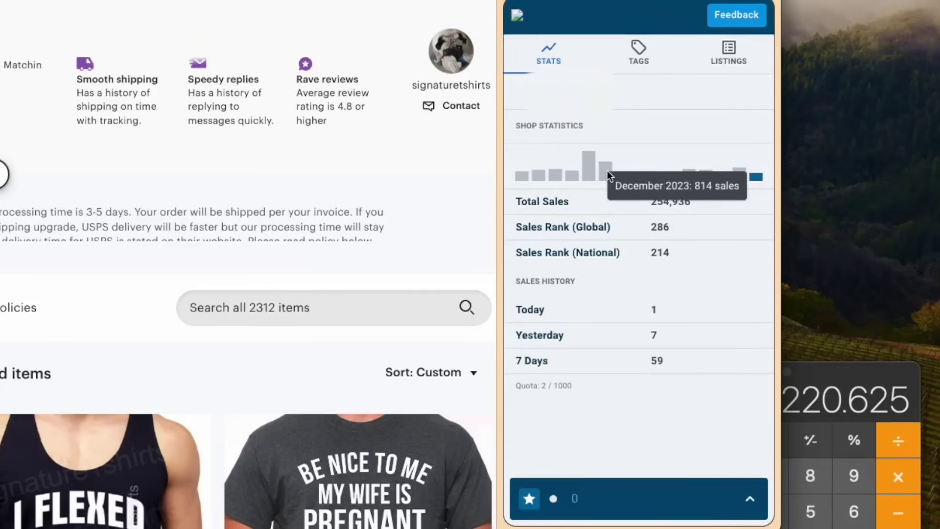
pyautogui.moveTo(714, 179)
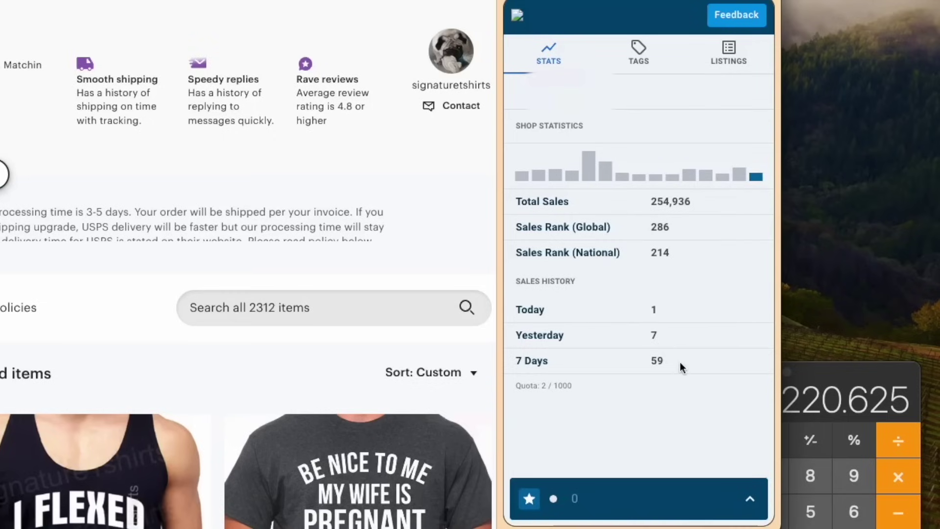
# Open the signaturetshirts shop's full Shop Info page on the eRank site from the extension's shop link
pyautogui.moveTo(146, 413); pyautogui.dragTo(810, 413)
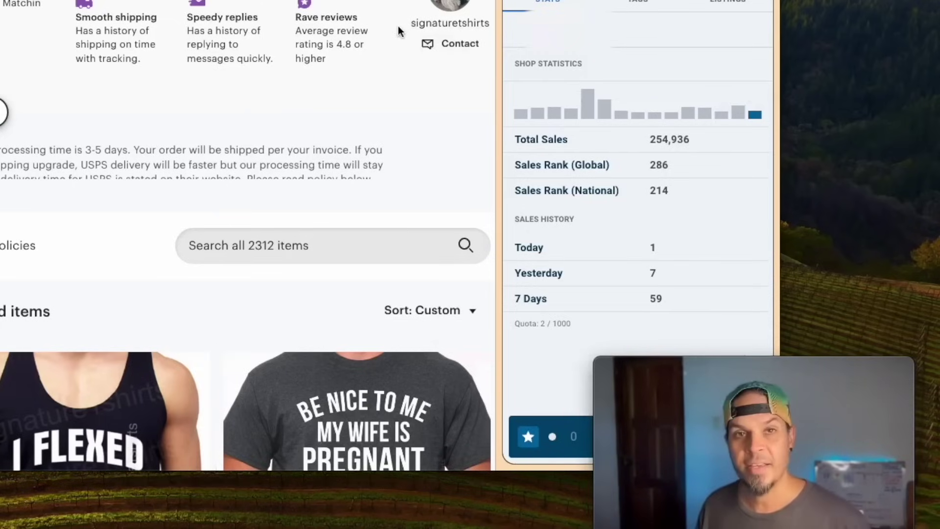
pyautogui.scroll(2, 348, 74)
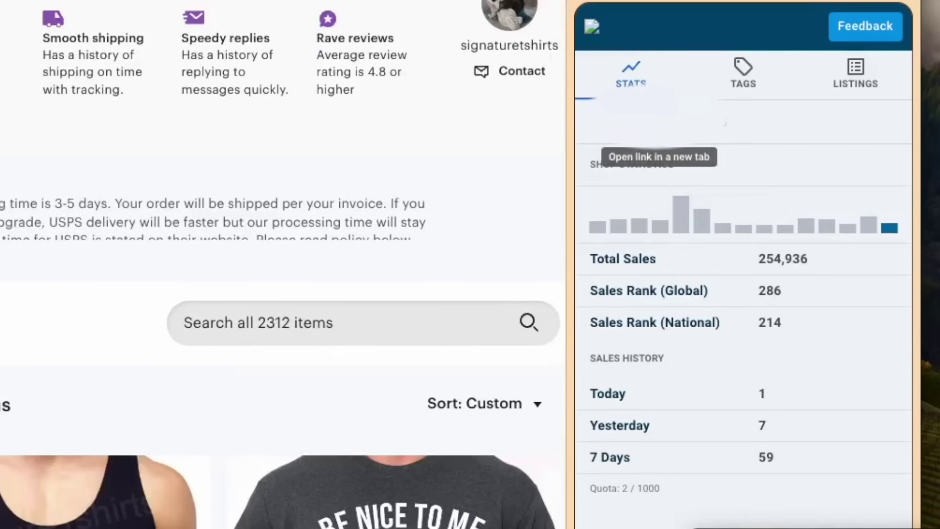
pyautogui.click(653, 143)
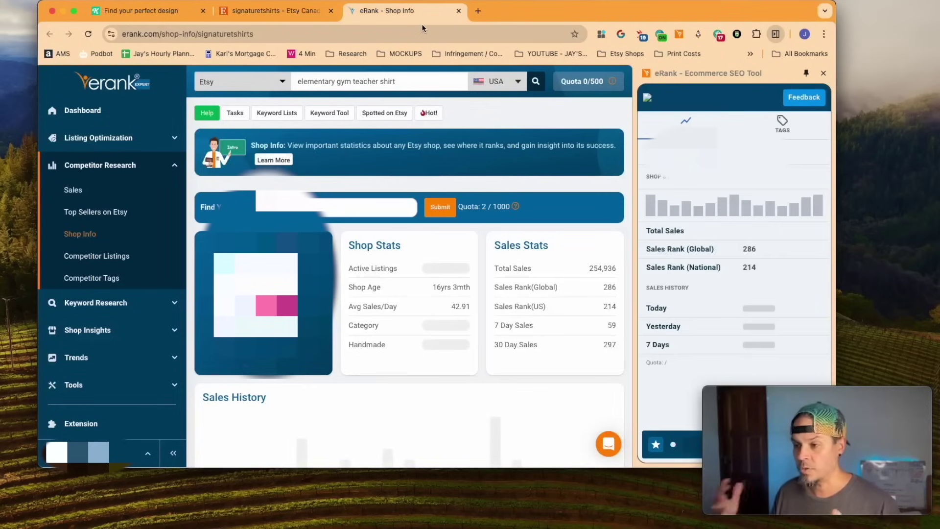
# Open eRank's Profit Calculator and look over its price, fee and cost fields
pyautogui.click(73, 385)
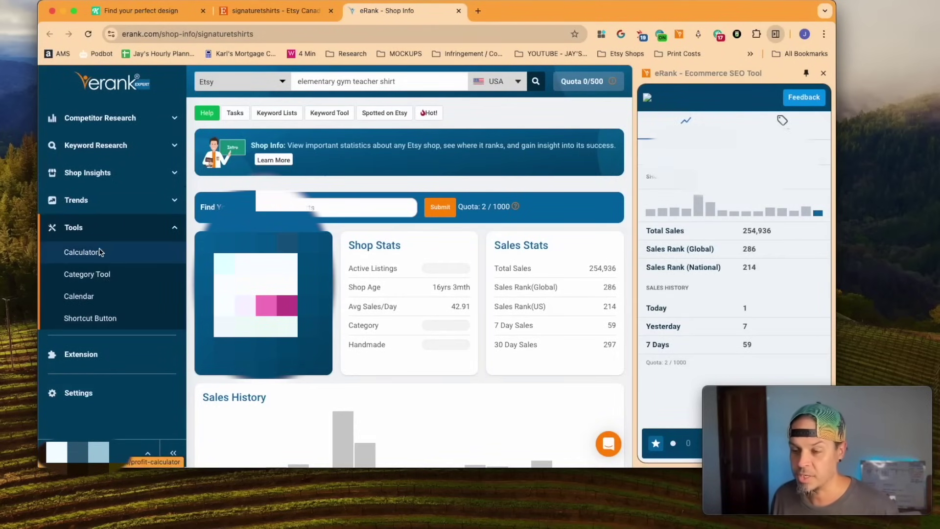
pyautogui.click(83, 252)
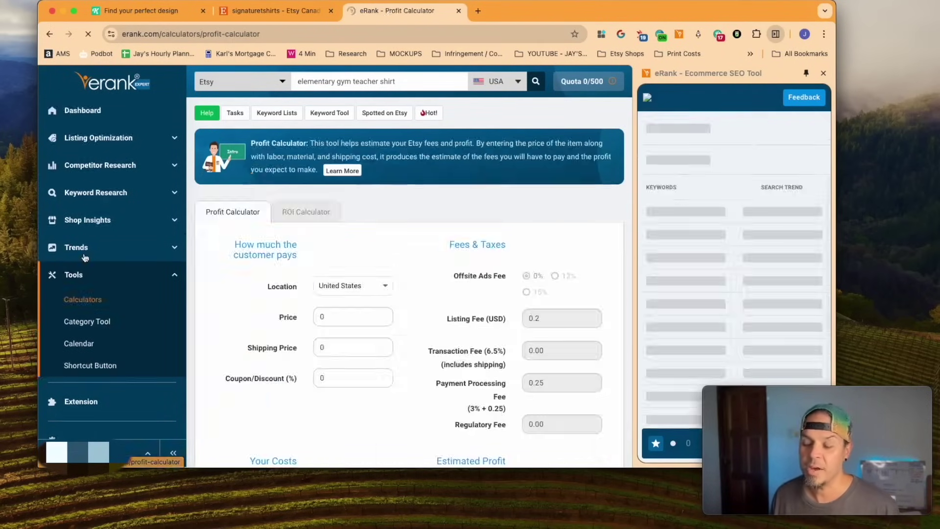
pyautogui.scroll(-2, 386, 274)
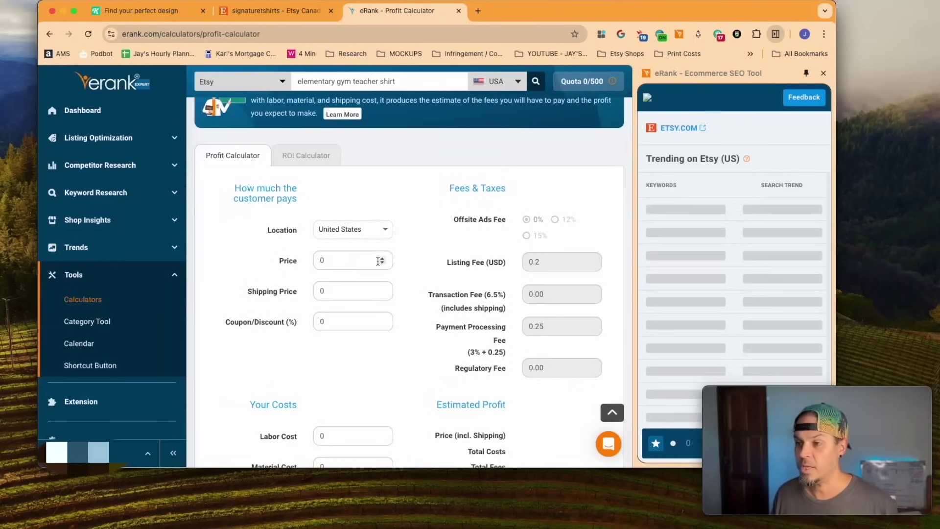
pyautogui.scroll(-3, 372, 263)
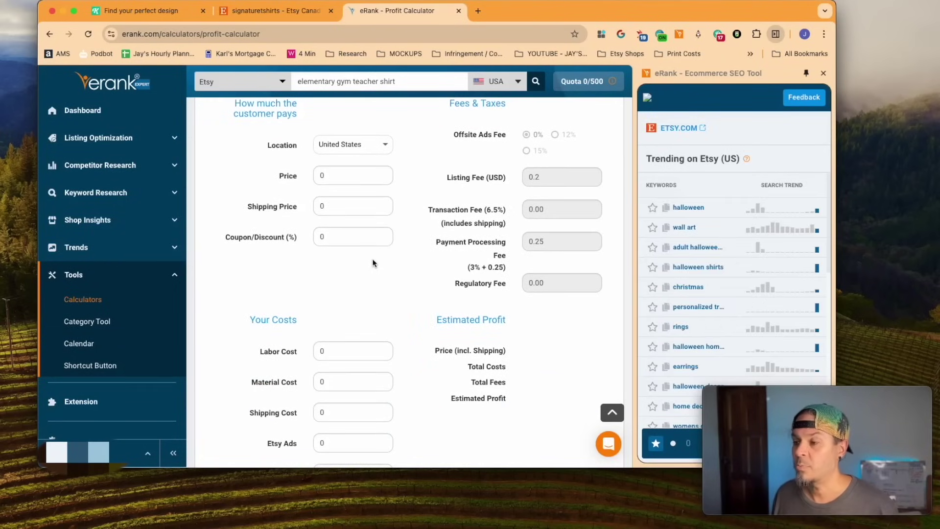
# Look up the most popular Etsy categories for "funny dog mom shirt" in eRank's Category Tool and review their popularity
pyautogui.click(85, 322)
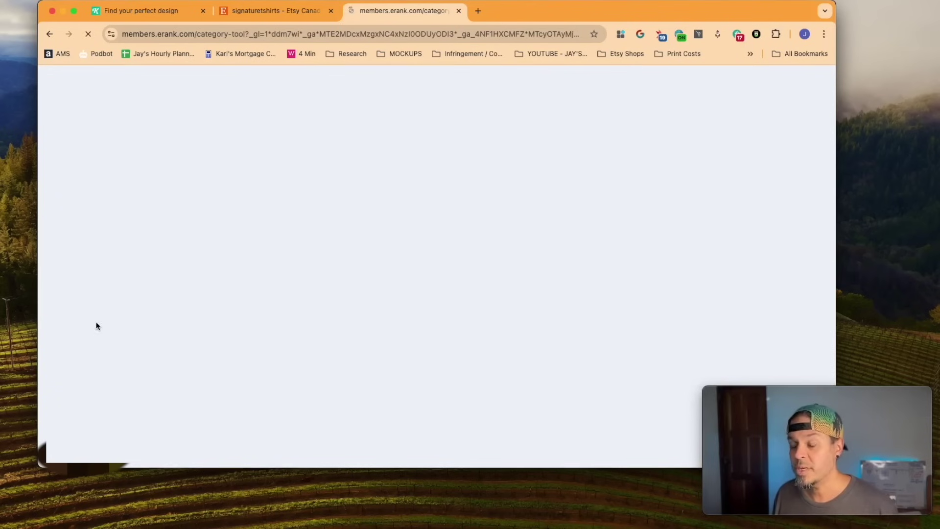
pyautogui.click(288, 156)
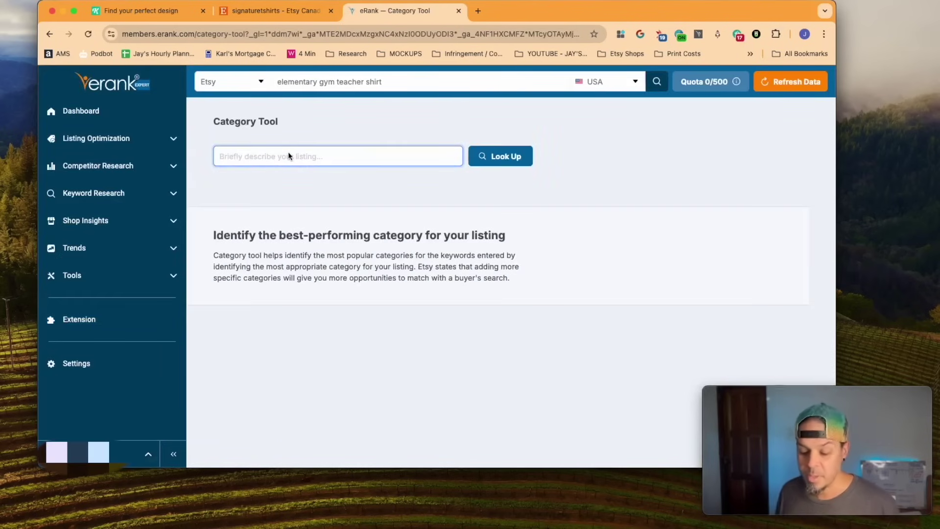
pyautogui.write('funny dog mom shirt')
pyautogui.press('Return')
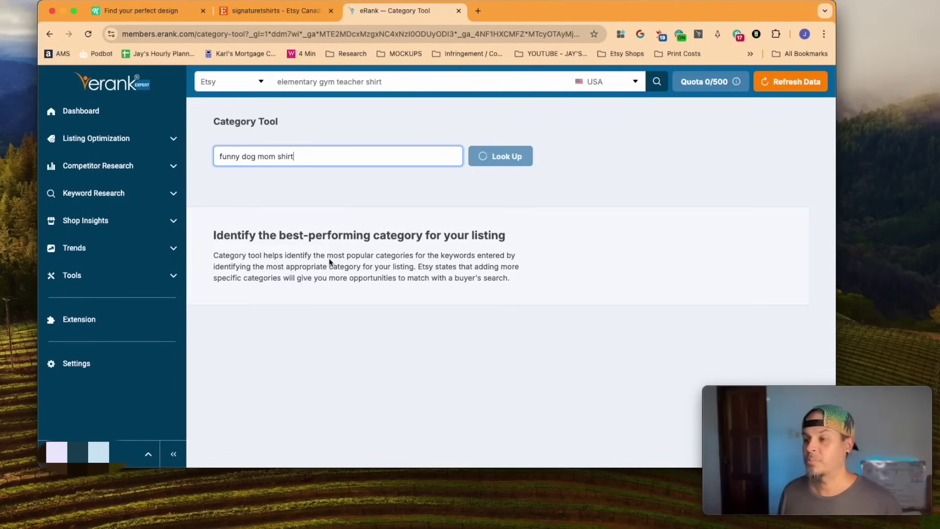
pyautogui.scroll(-1, 300, 146)
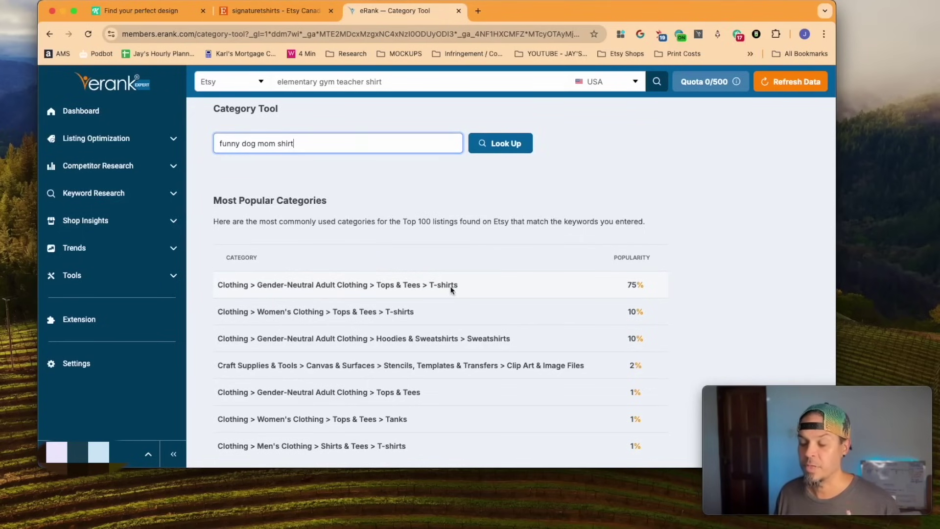
pyautogui.scroll(-1, 473, 292)
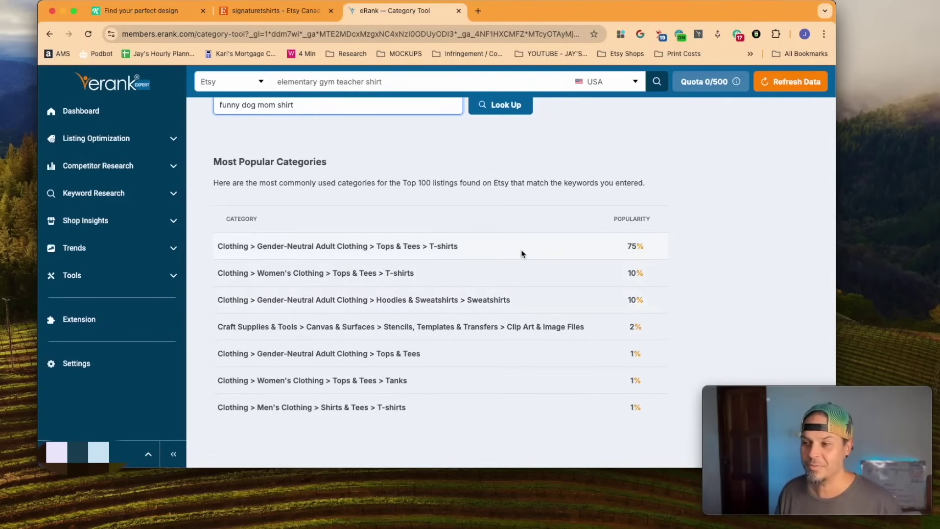
pyautogui.scroll(-1, 529, 259)
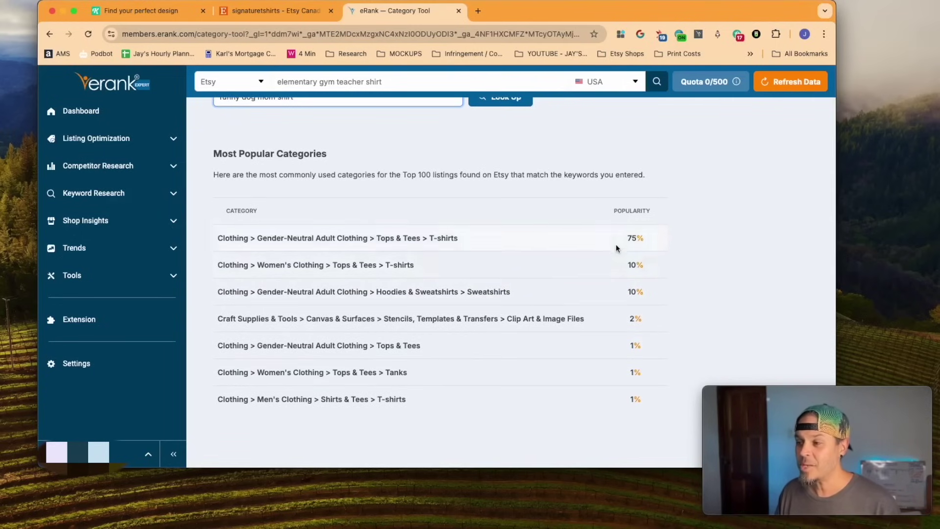
pyautogui.scroll(2, 625, 330)
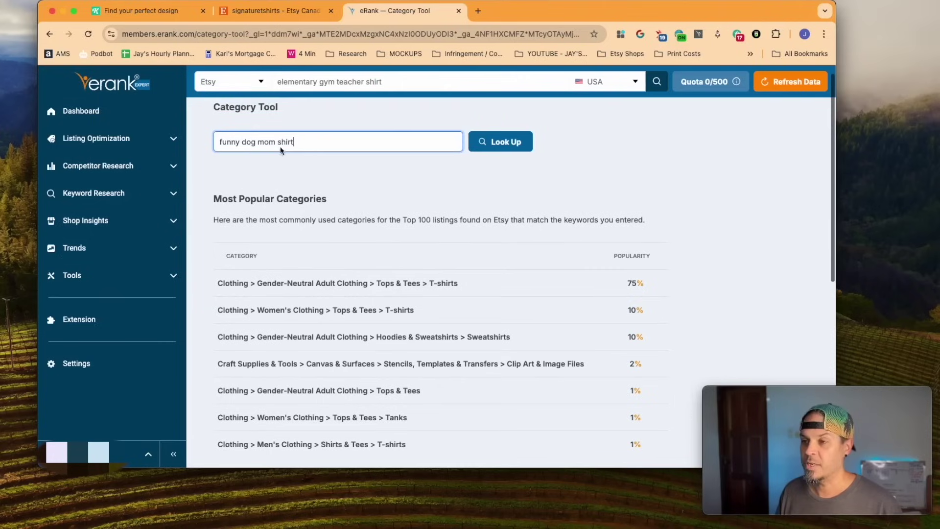
pyautogui.scroll(-1, 480, 328)
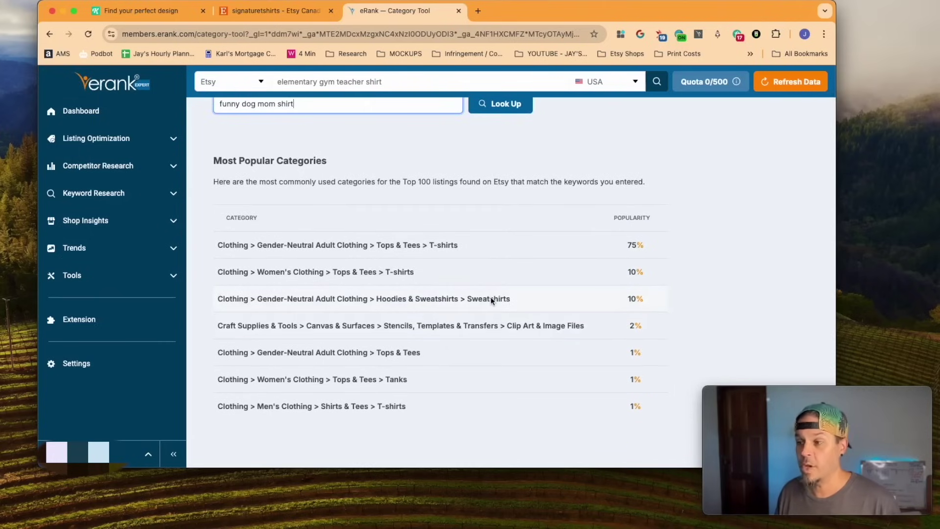
pyautogui.scroll(-1, 503, 296)
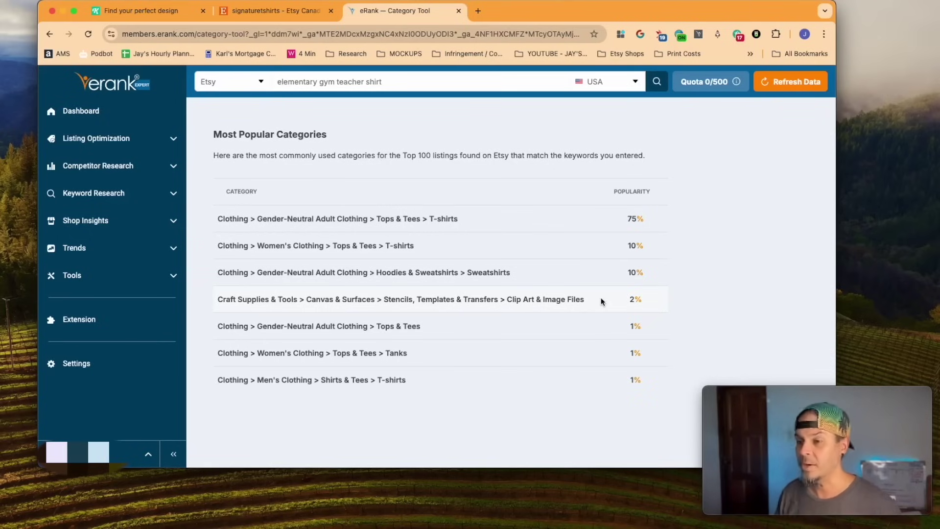
# Install eRank's Shortcut Button on the browser's bookmarks bar and try it on the current page
pyautogui.click(122, 279)
pyautogui.click(99, 367)
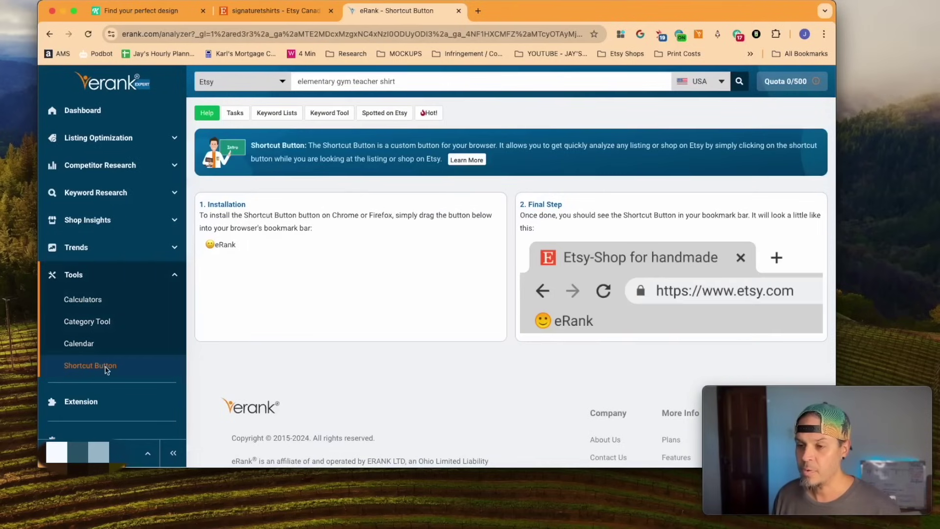
pyautogui.moveTo(220, 244); pyautogui.dragTo(73, 54)
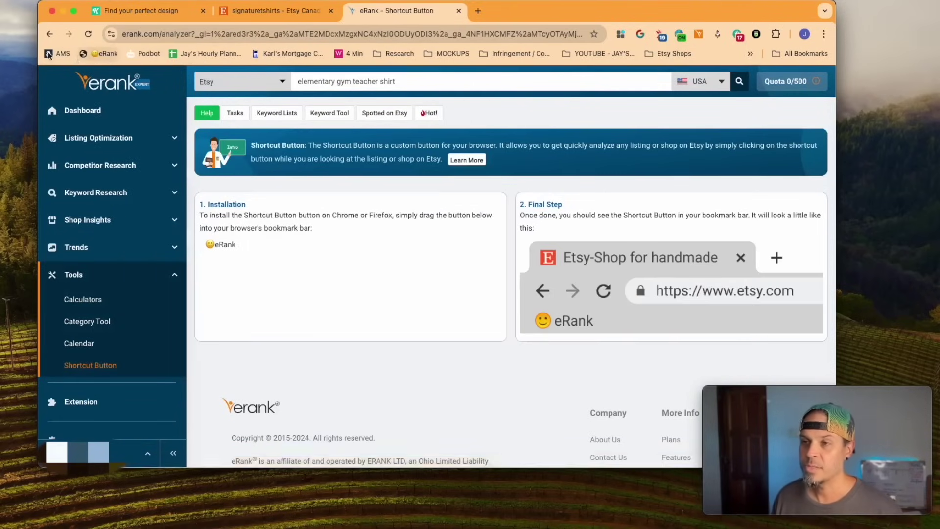
pyautogui.click(99, 53)
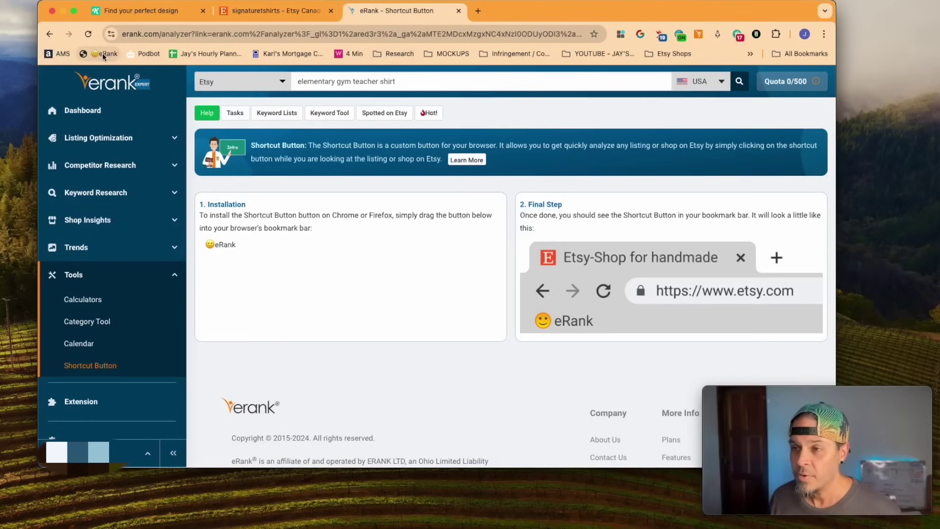
# Audit the shop's "I Flexed and Sleeves Fell Off" tank listing with the eRank bookmark and review its metrics and title analysis
pyautogui.click(272, 9)
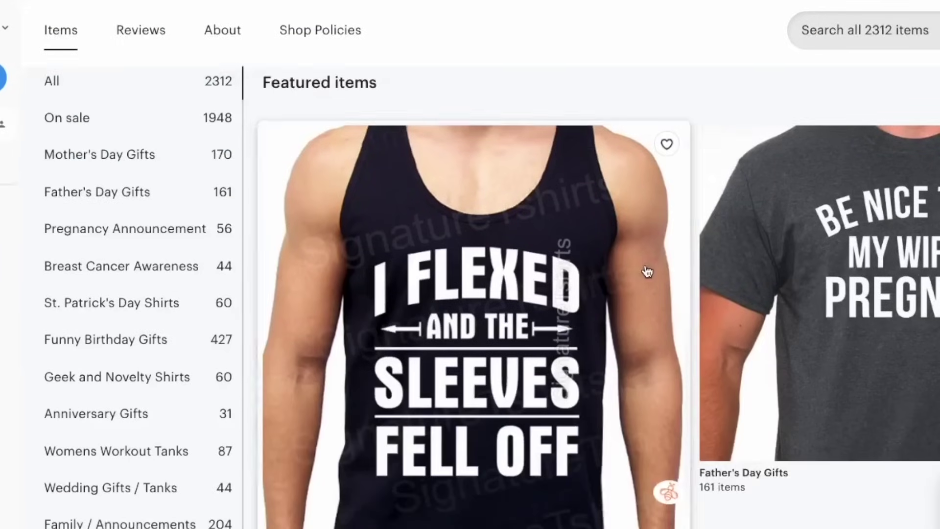
pyautogui.click(591, 292)
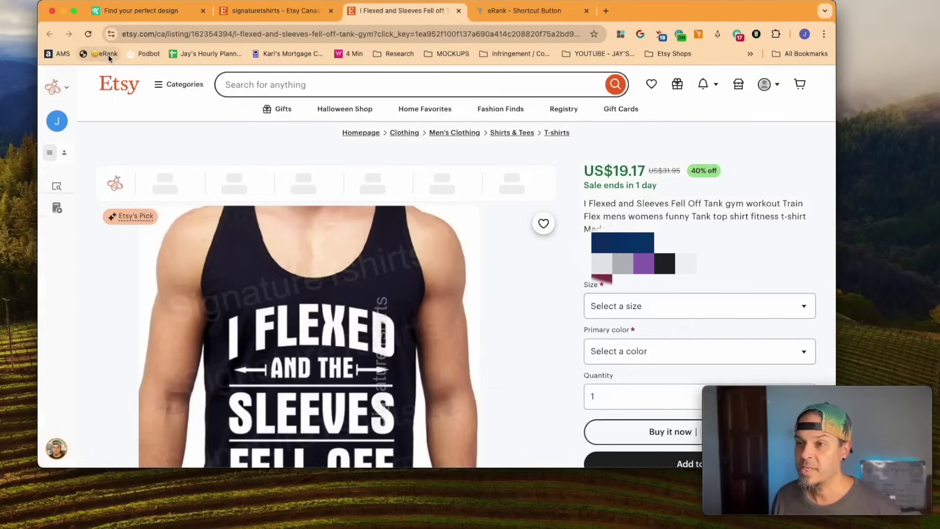
pyautogui.click(106, 55)
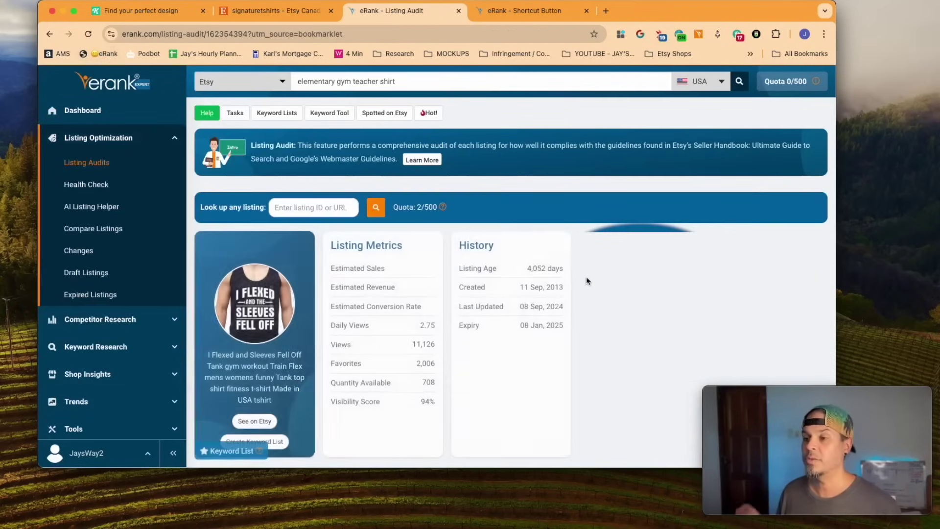
pyautogui.scroll(-2, 427, 328)
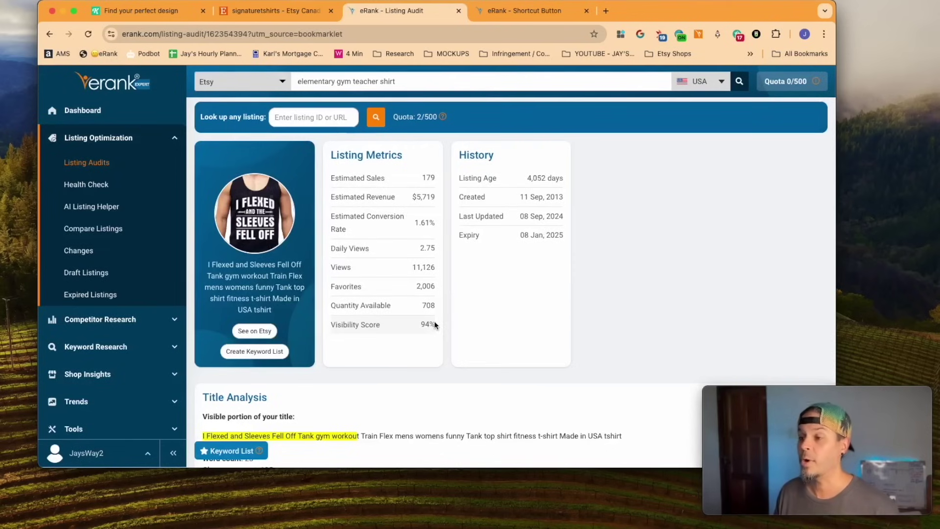
pyautogui.scroll(-1, 434, 323)
pyautogui.scroll(-2, 432, 322)
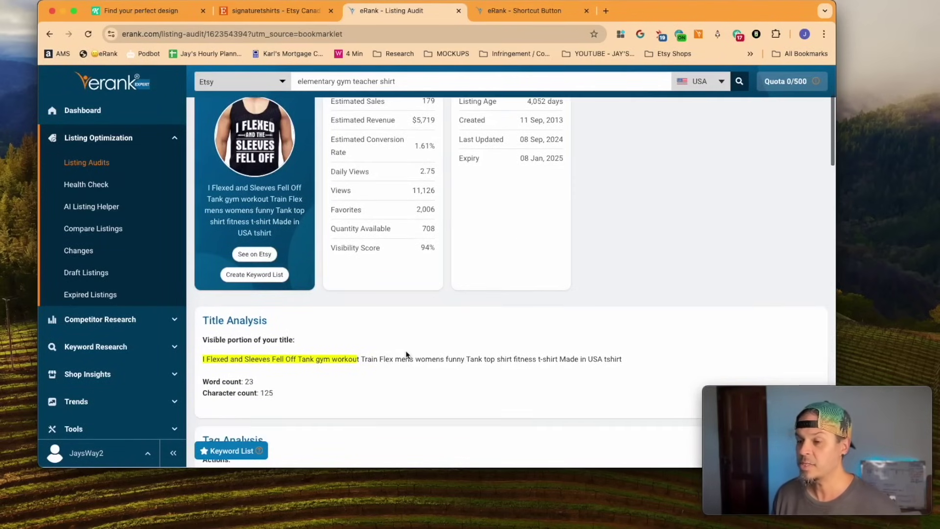
# Reopen the "I Flexed and Sleeves Fell Off" listing from the Etsy shop and examine its statistics in the eRank extension
pyautogui.click(251, 11)
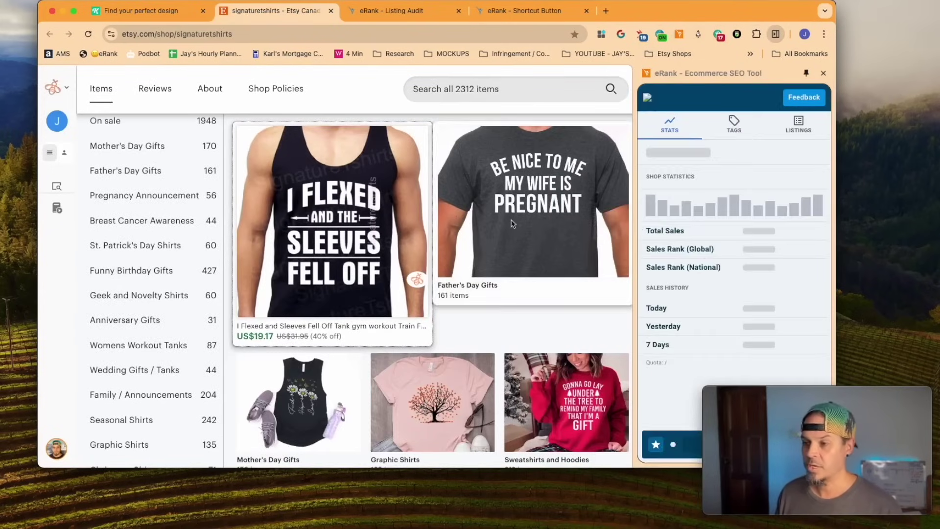
pyautogui.scroll(-1, 348, 218)
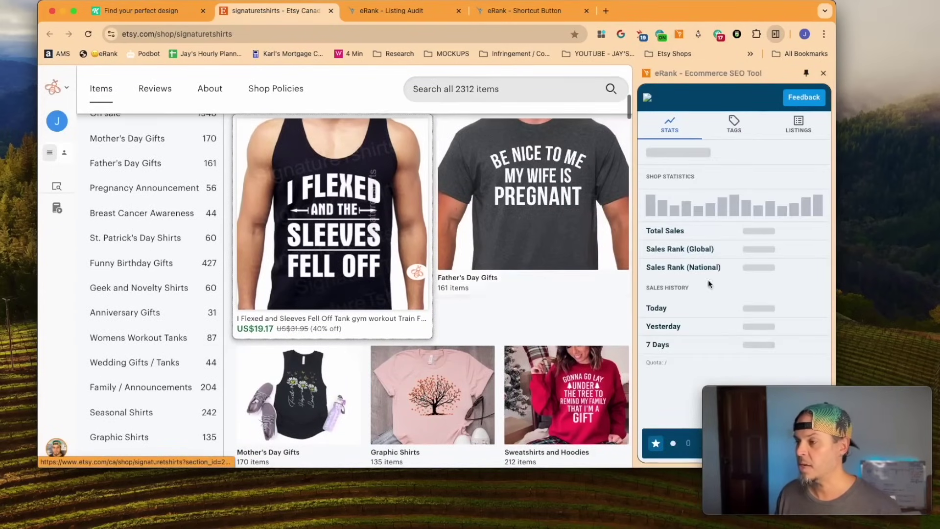
pyautogui.click(339, 206)
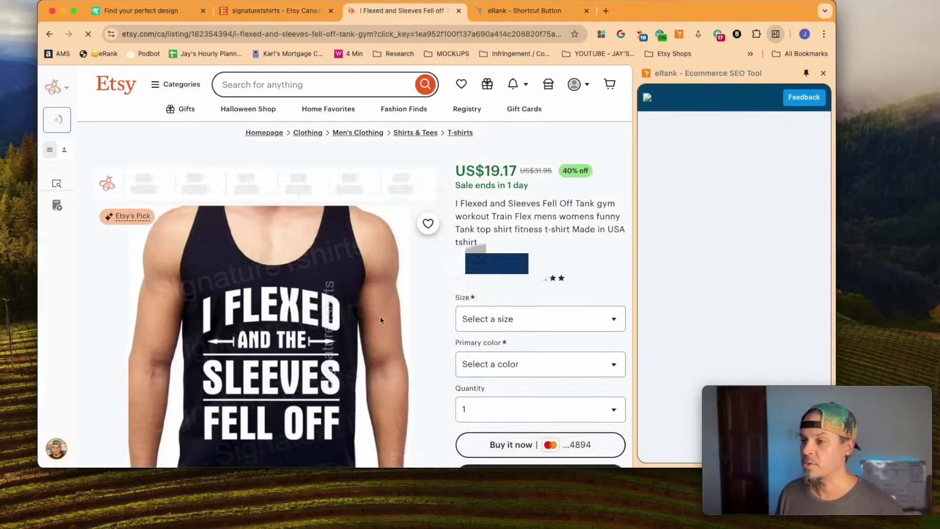
pyautogui.scroll(-2, 409, 233)
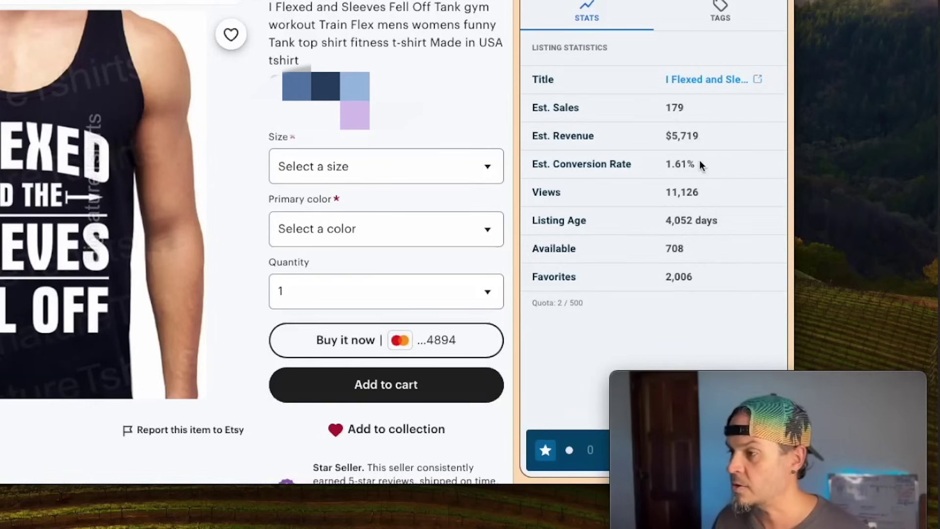
pyautogui.click(745, 216)
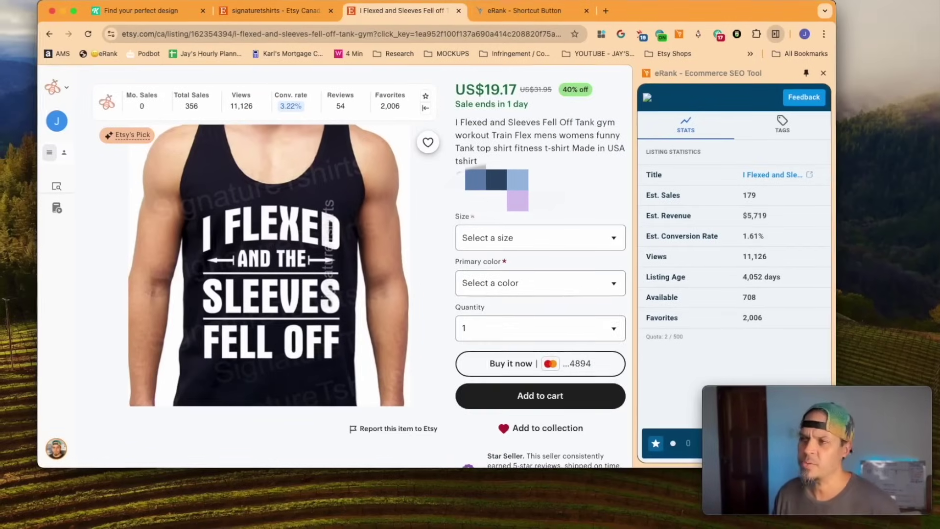
# Open eRank's Calendar, close the extension's side panel and review the events for October 2024
pyautogui.click(495, 11)
pyautogui.click(425, 15)
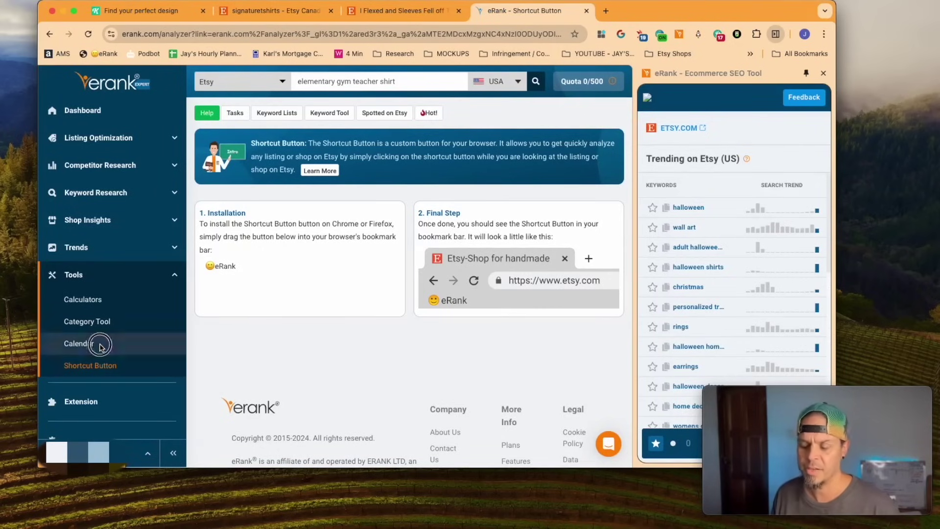
pyautogui.click(79, 344)
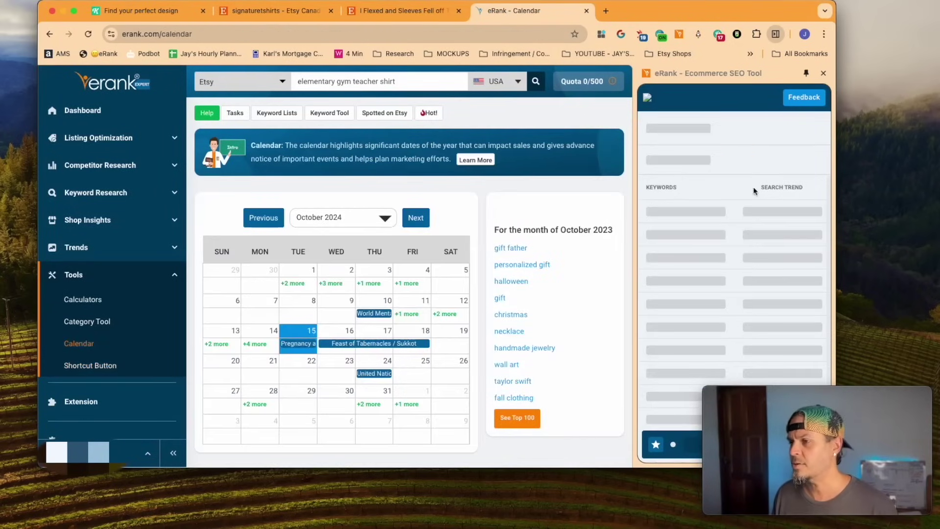
pyautogui.click(823, 74)
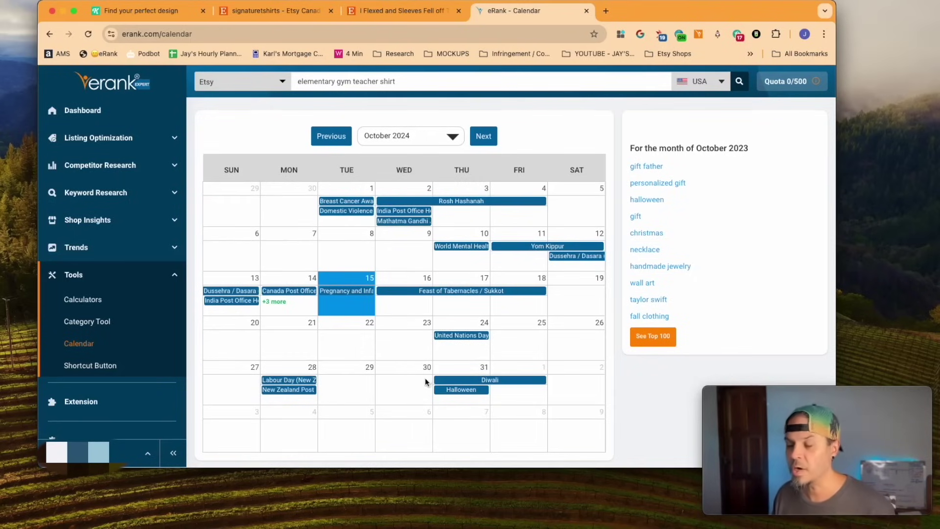
pyautogui.scroll(-1, 425, 377)
pyautogui.scroll(1, 425, 378)
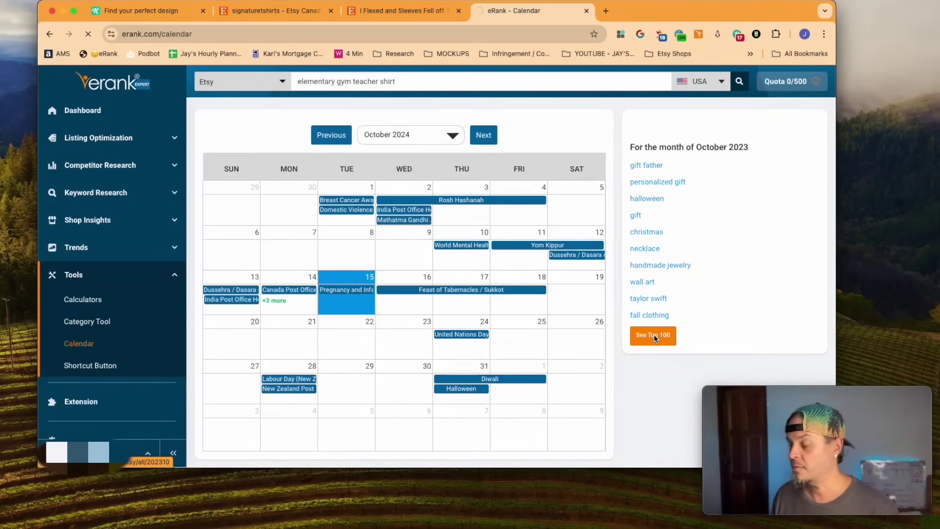
# Open the top 100 Etsy keywords for October 2023 and examine their search trends, including September 2024 for "halloween"
pyautogui.scroll(-3, 439, 271)
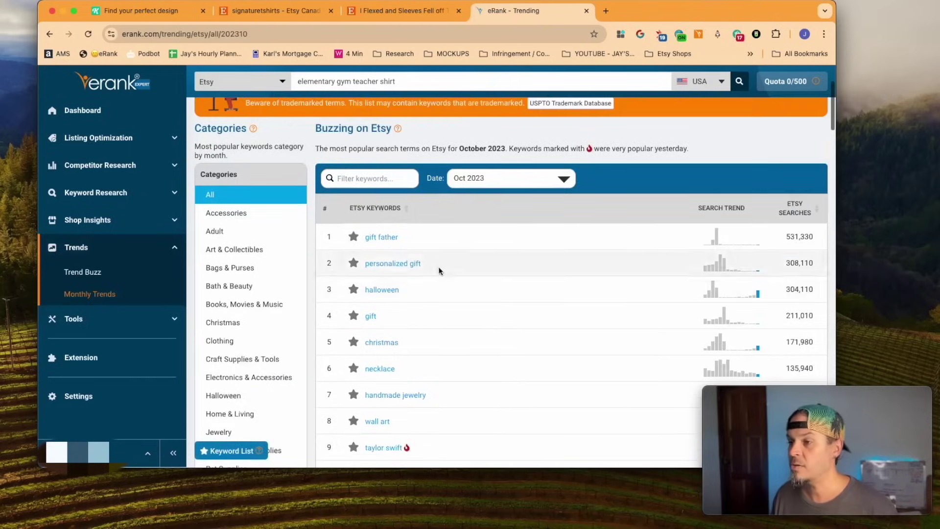
pyautogui.scroll(-2, 470, 266)
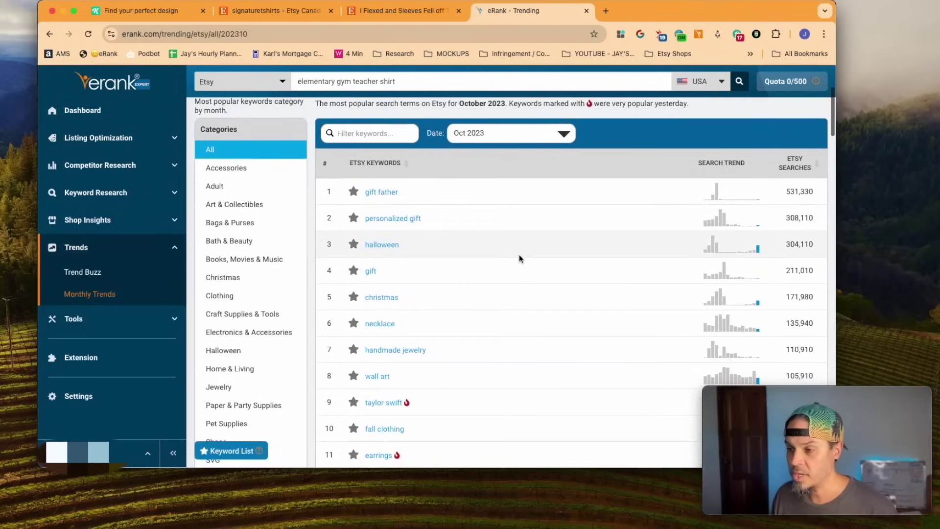
pyautogui.scroll(-3, 519, 256)
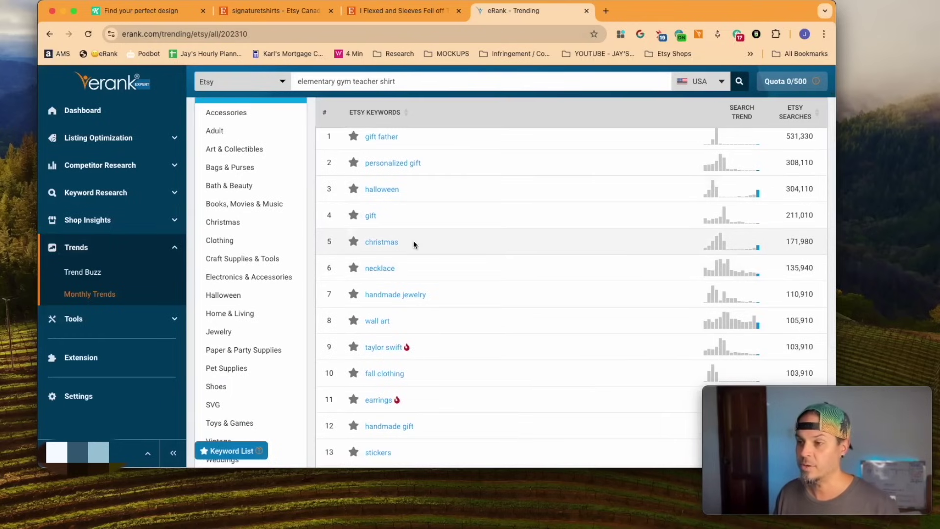
pyautogui.scroll(-2, 421, 272)
pyautogui.scroll(5, 829, 204)
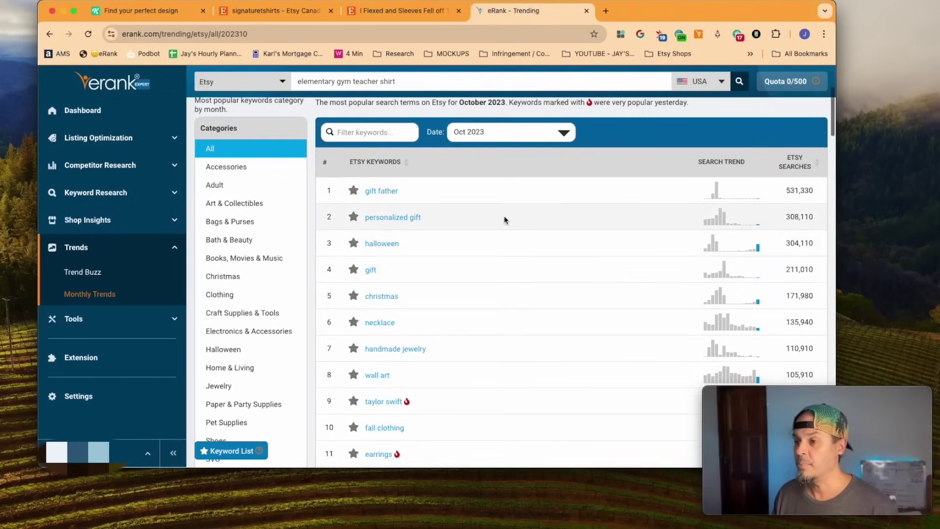
pyautogui.scroll(-1, 541, 218)
pyautogui.scroll(-1, 468, 243)
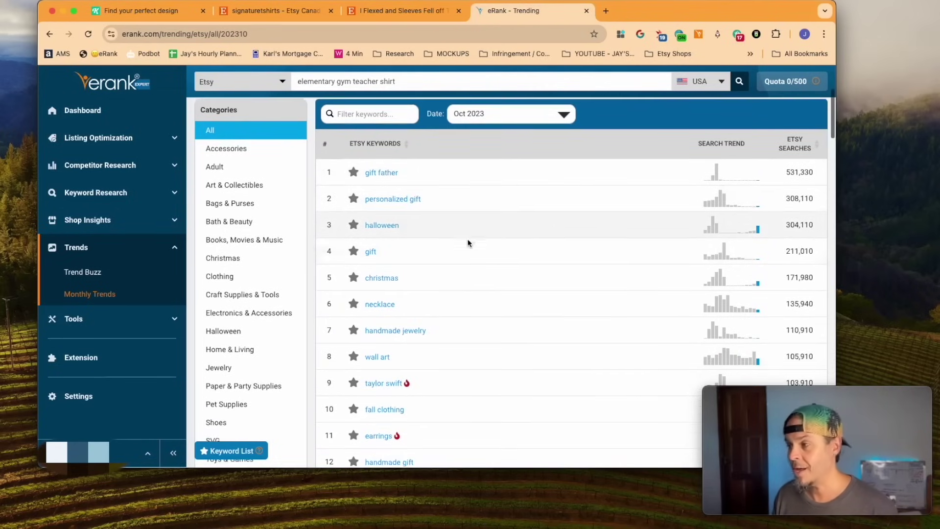
pyautogui.moveTo(758, 231)
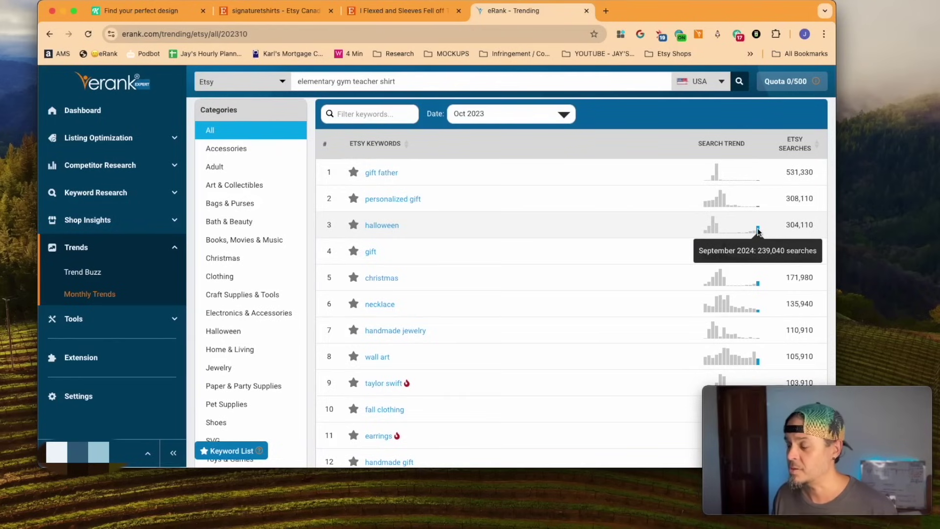
pyautogui.scroll(-3, 464, 231)
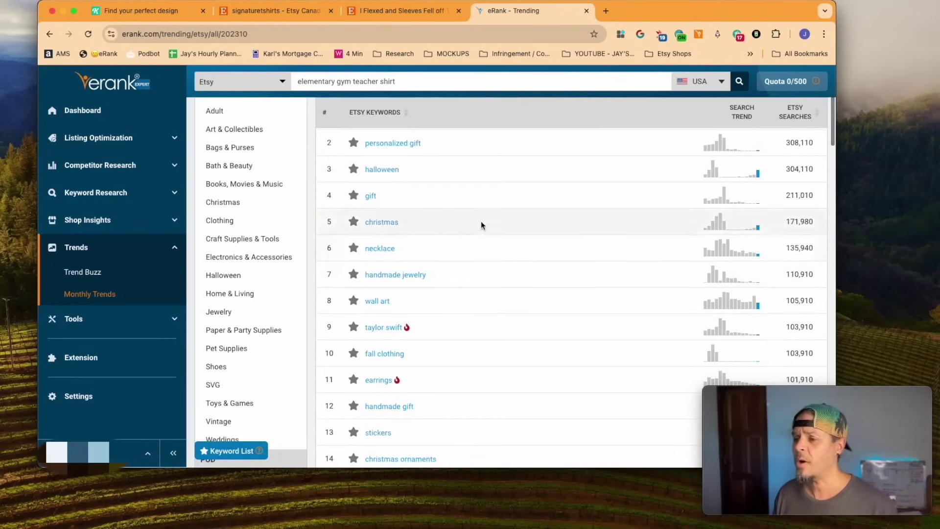
pyautogui.scroll(-6, 486, 247)
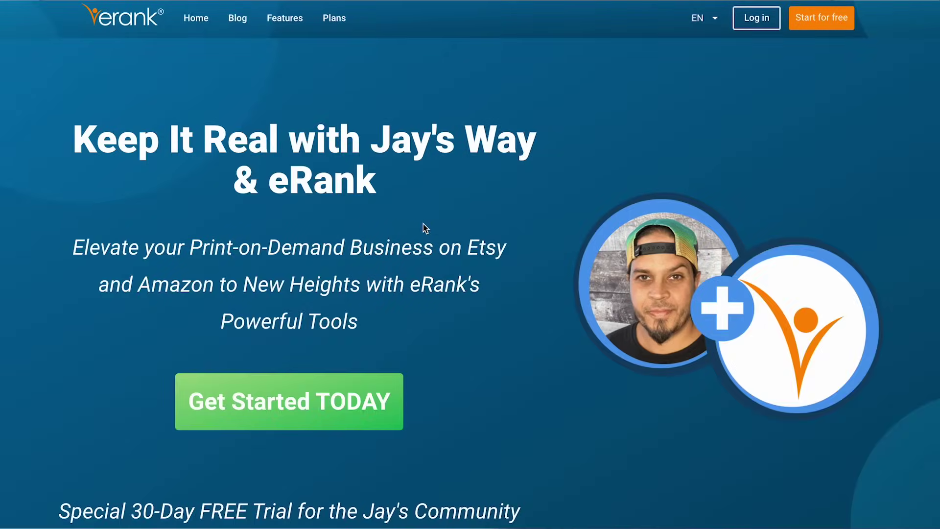
# Review the special 30-day free trial offer on eRank's partner landing page
pyautogui.scroll(-5, 423, 225)
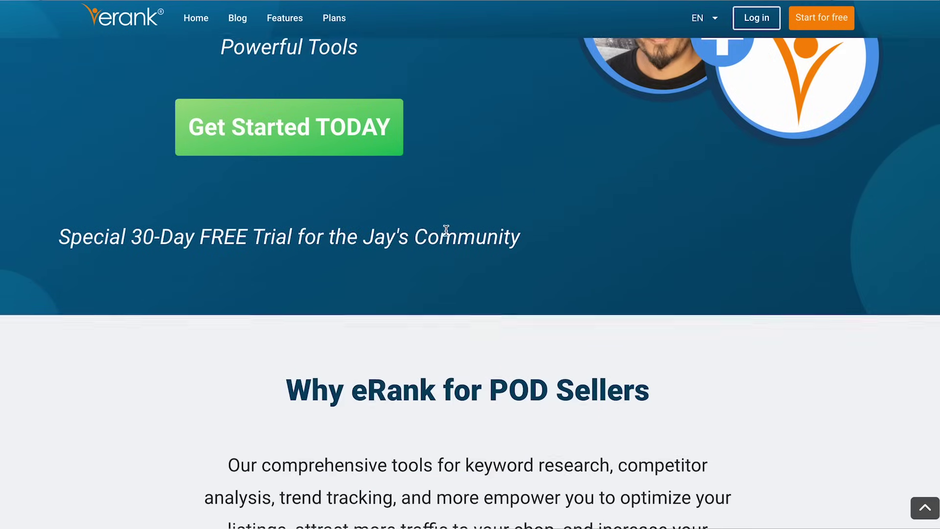
pyautogui.moveTo(93, 229); pyautogui.dragTo(472, 236)
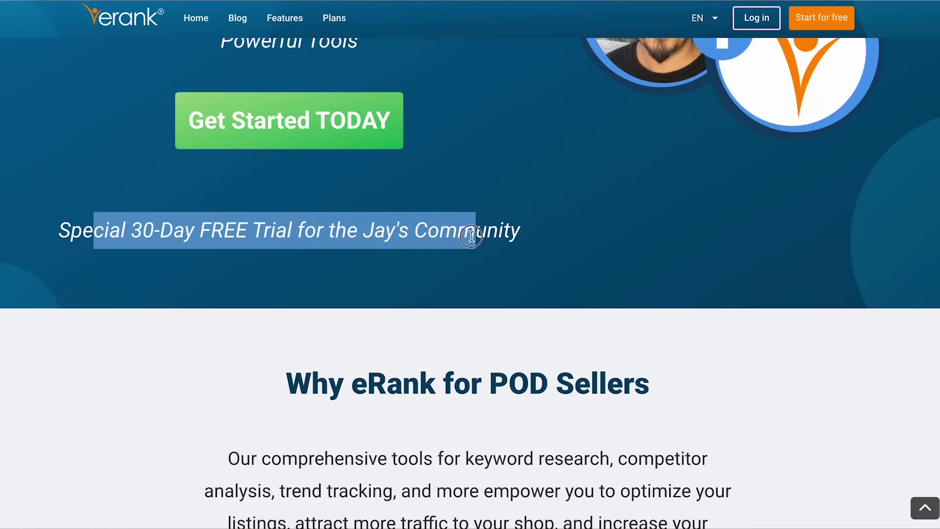
pyautogui.click(652, 250)
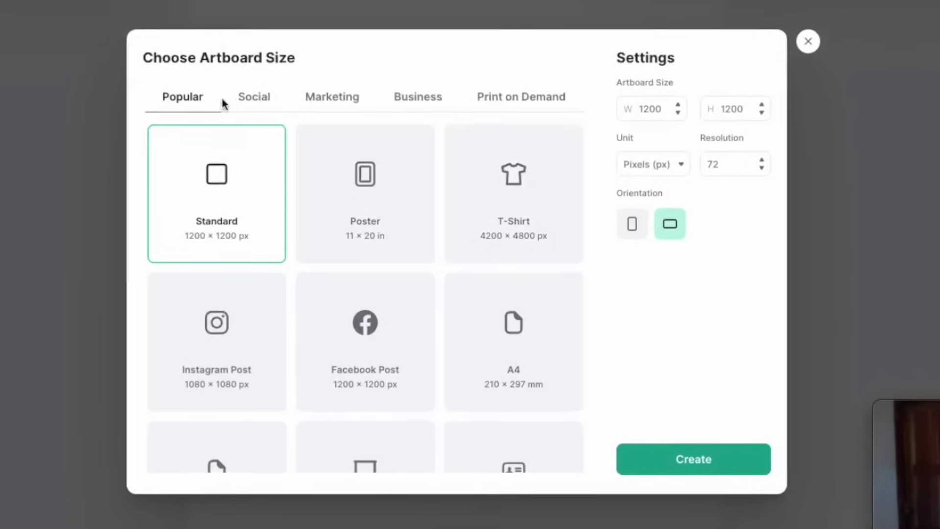
# In Kittl, create a Merch by Amazon T-Shirt artboard of 4500 × 5400 px
pyautogui.click(508, 97)
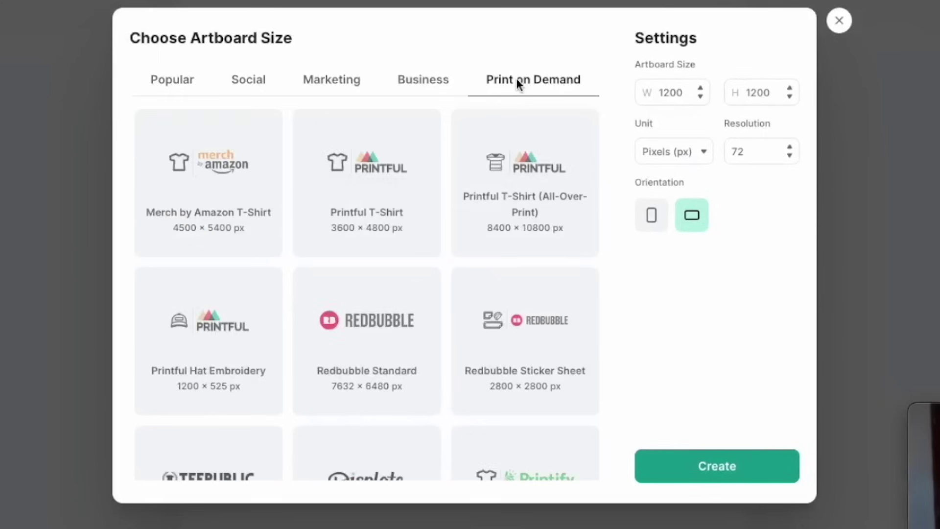
pyautogui.click(156, 177)
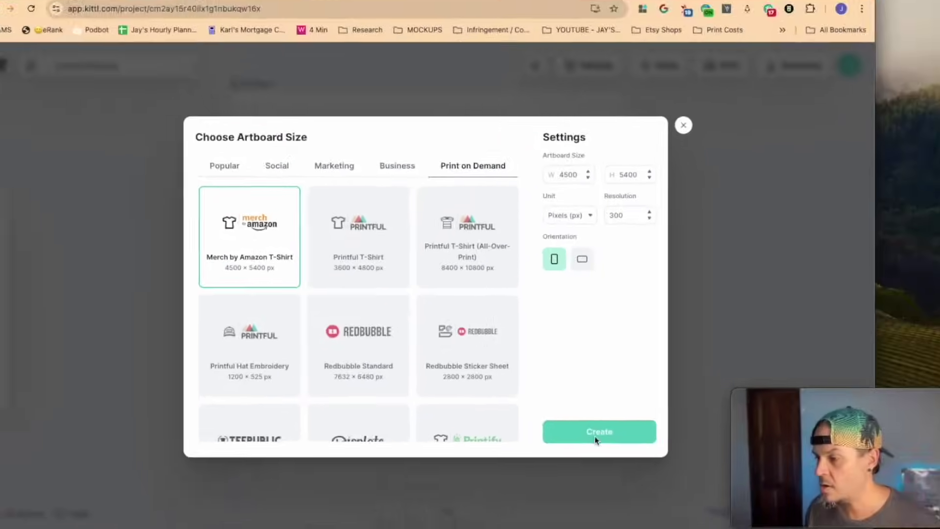
pyautogui.click(717, 465)
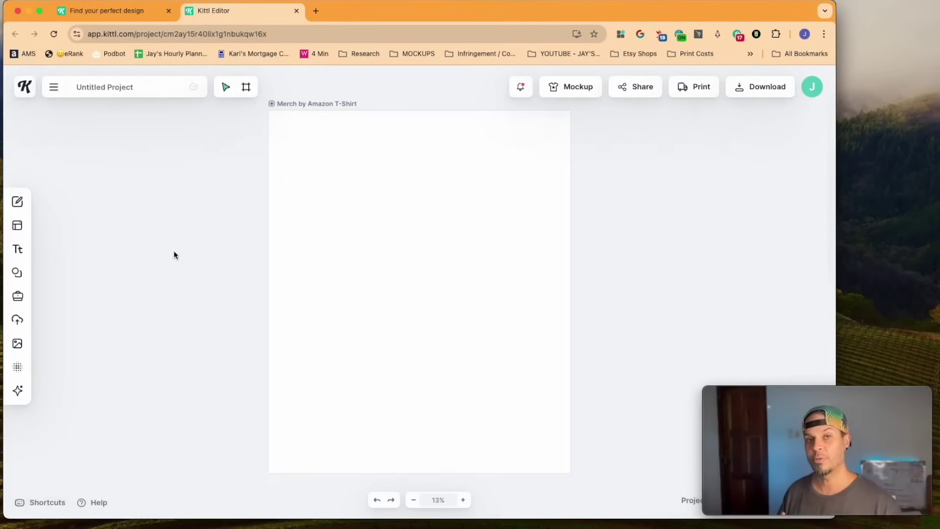
# Add the square landscape mask from the shape elements to the artboard
pyautogui.moveTo(19, 274)
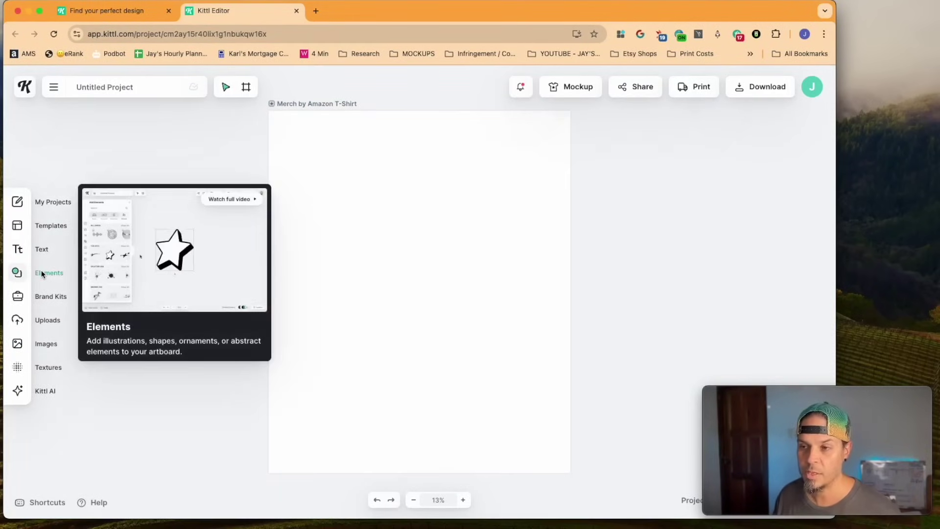
pyautogui.click(42, 273)
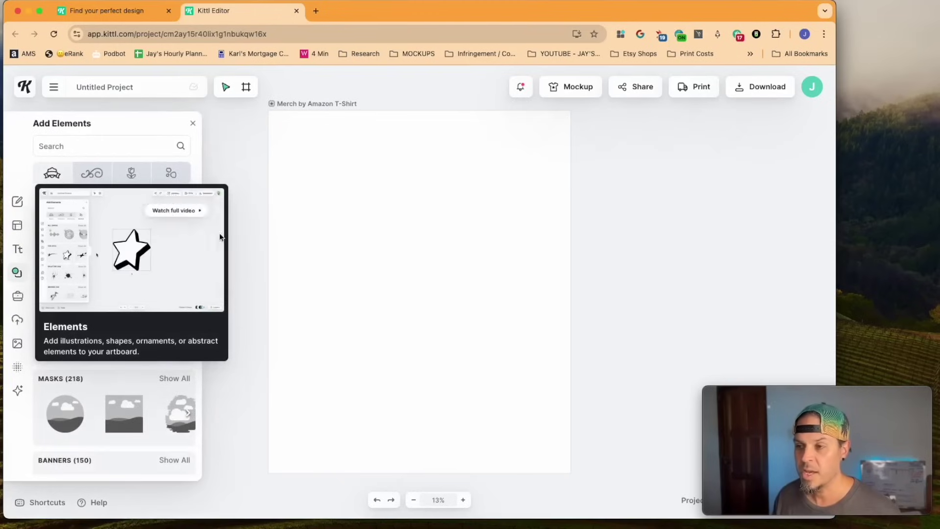
pyautogui.scroll(-2, 103, 292)
pyautogui.scroll(2, 99, 292)
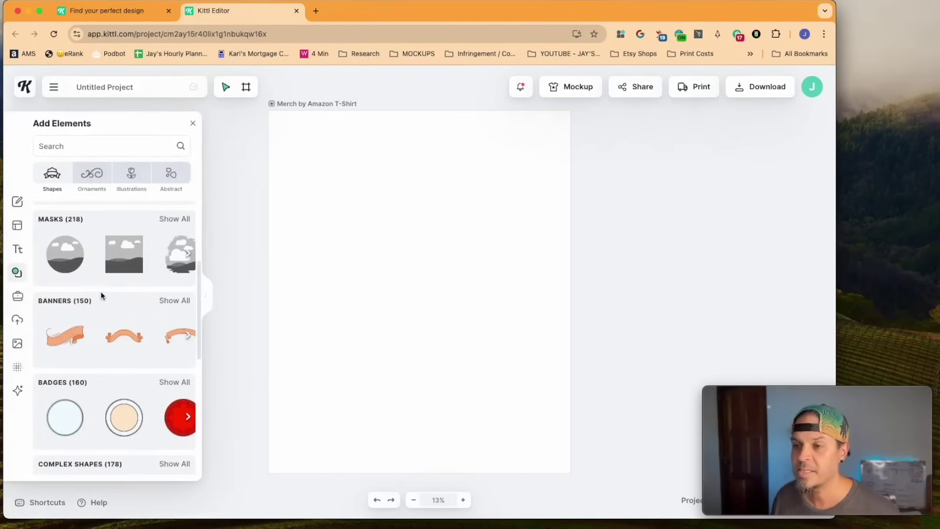
pyautogui.click(119, 255)
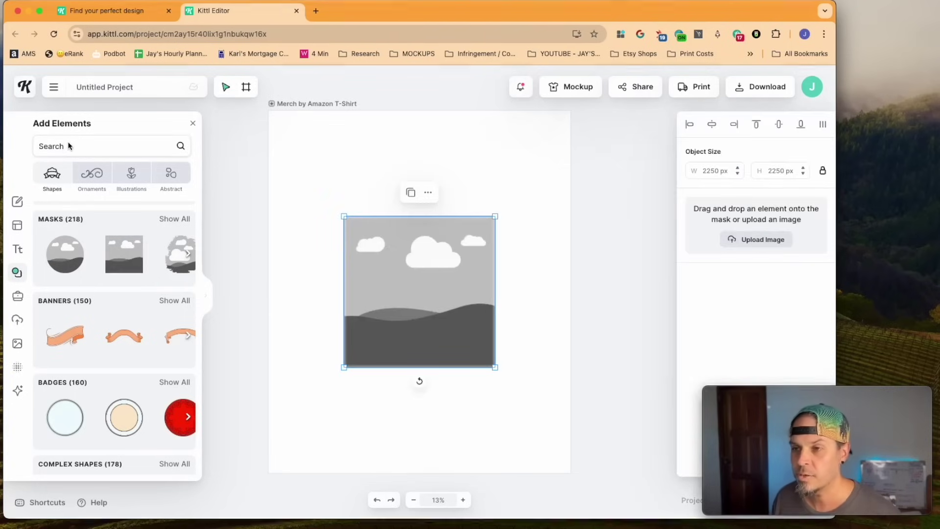
# Search the photos for "beach scene" and add the turquoise-water beach photo to the artboard
pyautogui.scroll(3, 103, 247)
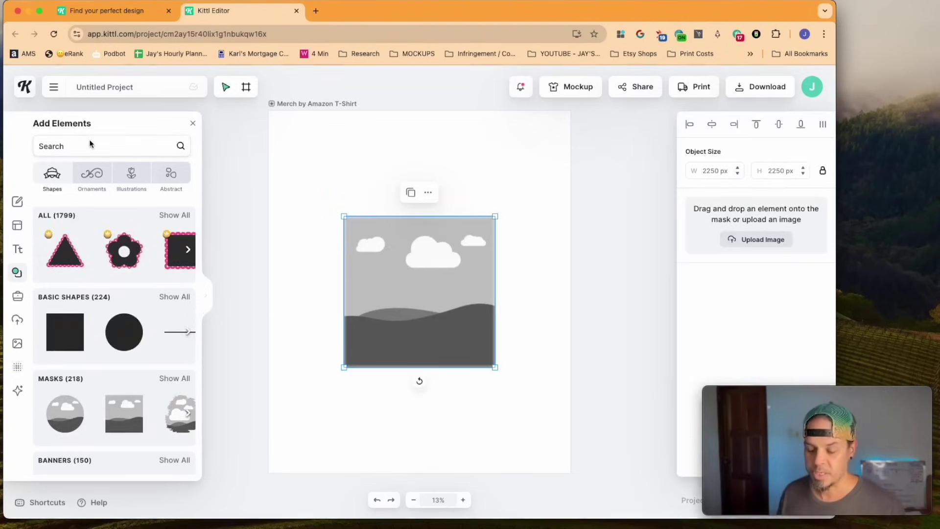
pyautogui.click(17, 343)
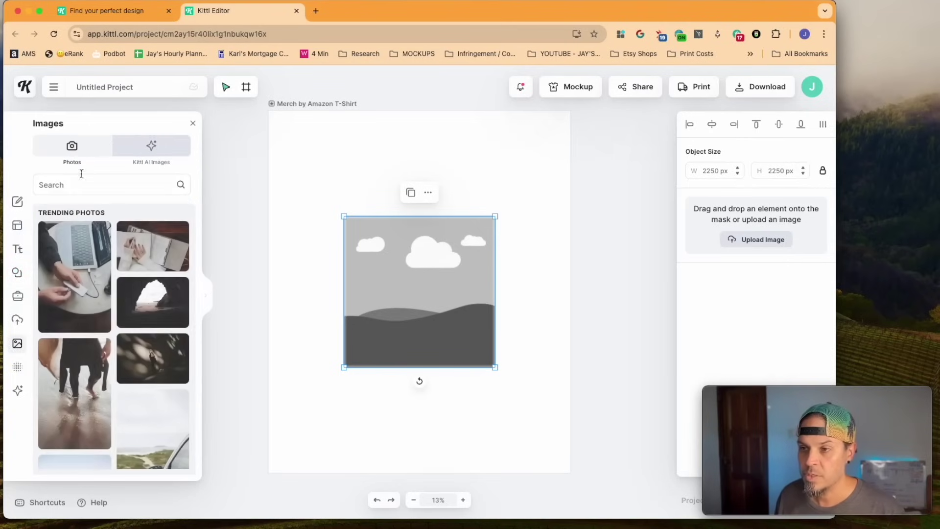
pyautogui.write('beach scene')
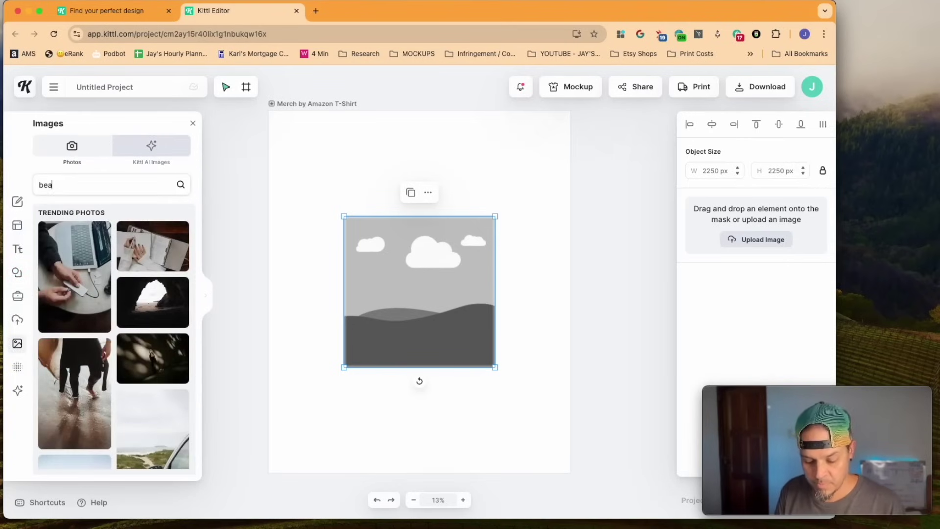
pyautogui.press('Return')
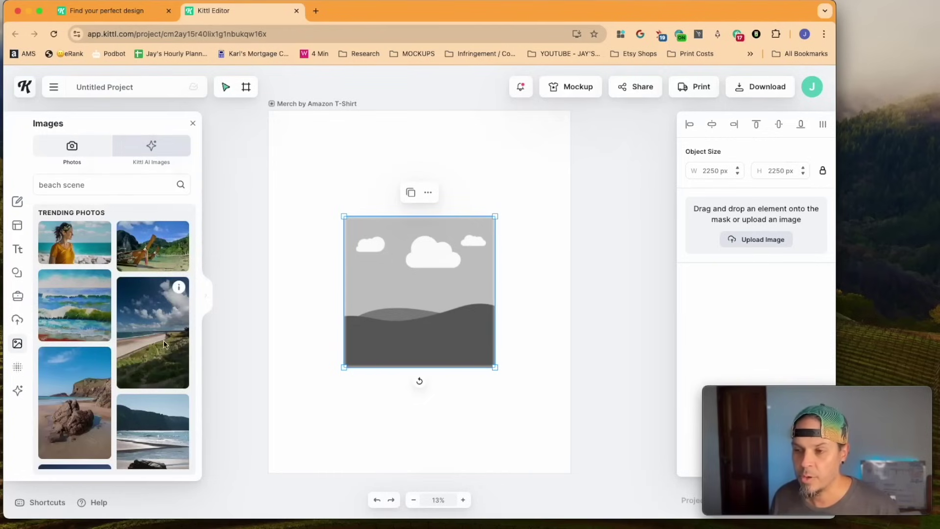
pyautogui.scroll(-1, 147, 294)
pyautogui.scroll(-10, 146, 294)
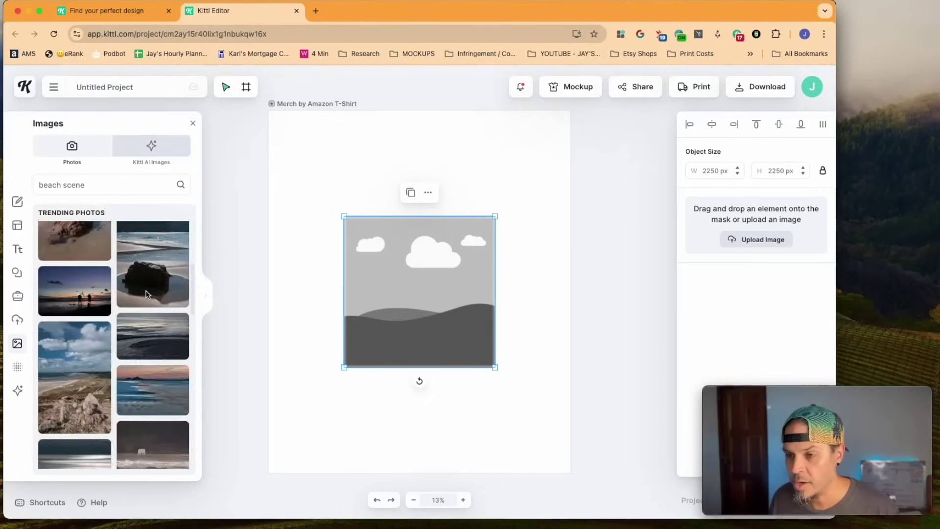
pyautogui.press('Escape')
pyautogui.click(76, 336)
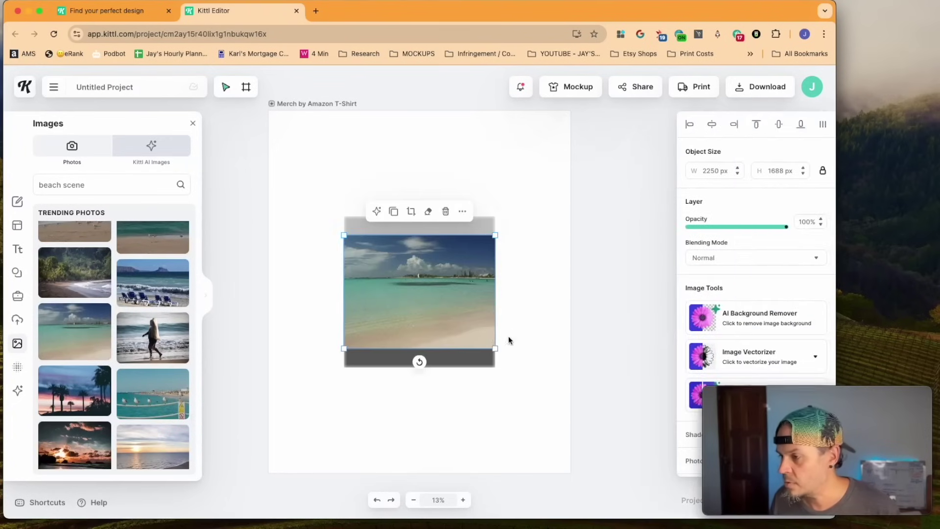
# Place the beach photo inside the square mask, then enlarge and reposition it to frame the sky and sea
pyautogui.moveTo(497, 352); pyautogui.dragTo(425, 330)
pyautogui.doubleClick(430, 318)
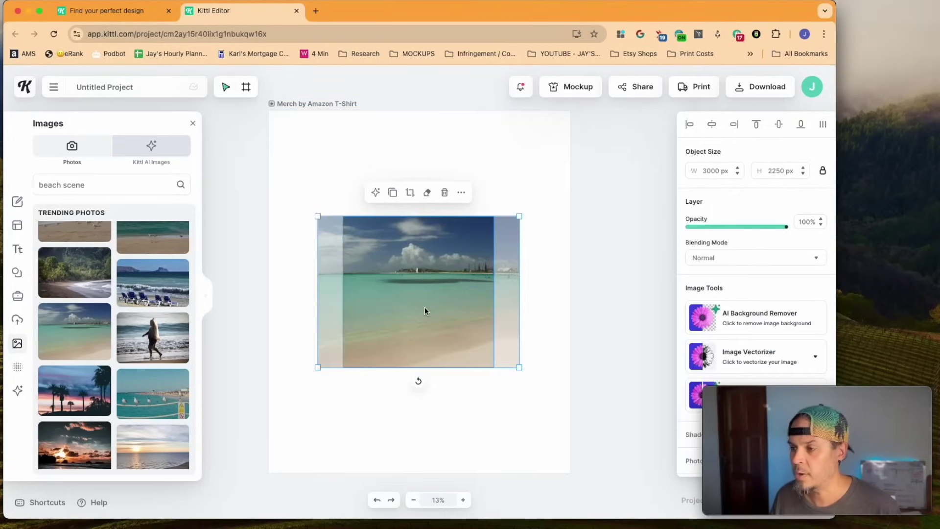
pyautogui.moveTo(480, 319); pyautogui.dragTo(445, 313)
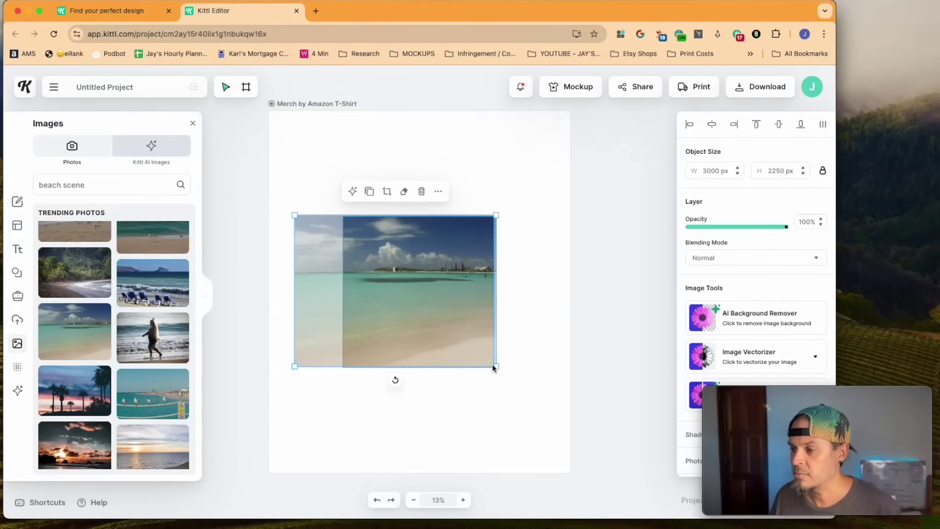
pyautogui.moveTo(496, 368); pyautogui.dragTo(577, 427)
pyautogui.moveTo(436, 331); pyautogui.dragTo(368, 329)
pyautogui.click(600, 285)
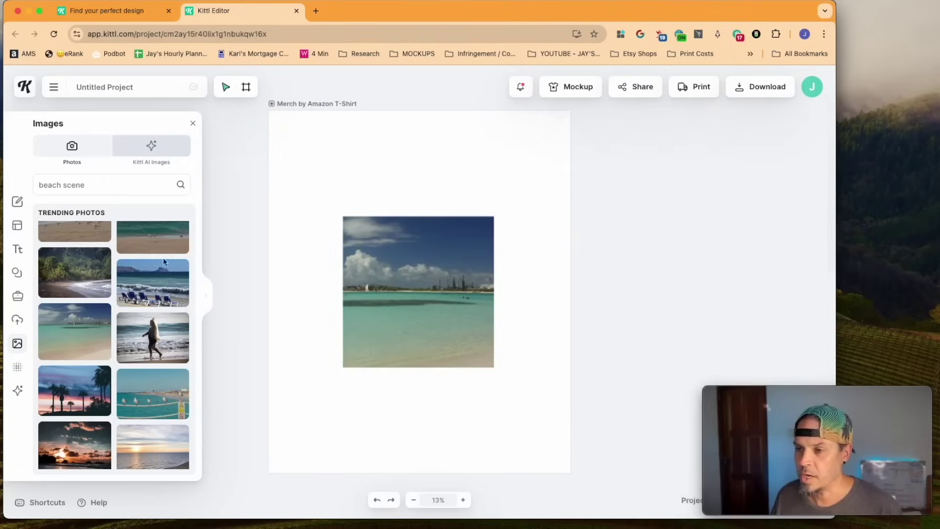
# Release the square mask from the beach photo and move the photo and the empty mask apart
pyautogui.click(14, 276)
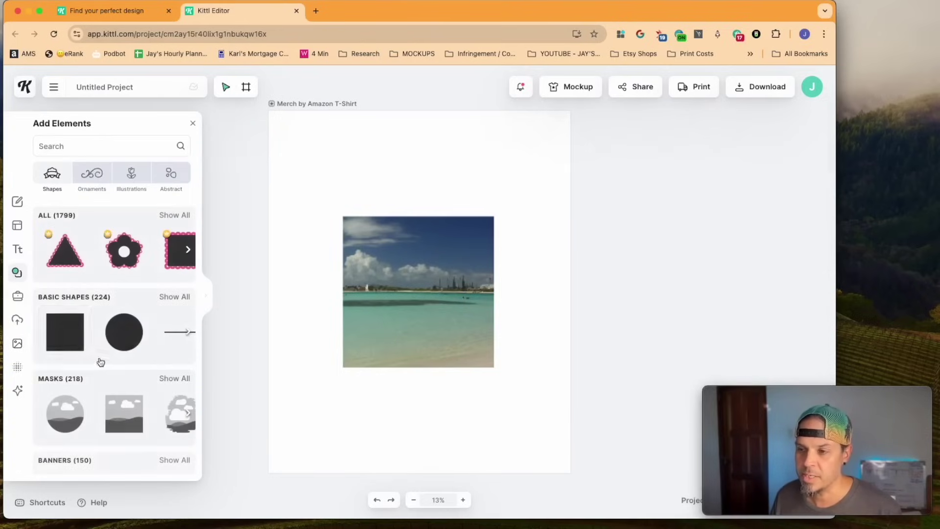
pyautogui.scroll(-2, 137, 424)
pyautogui.scroll(-2, 135, 425)
pyautogui.scroll(2, 419, 294)
pyautogui.click(416, 343)
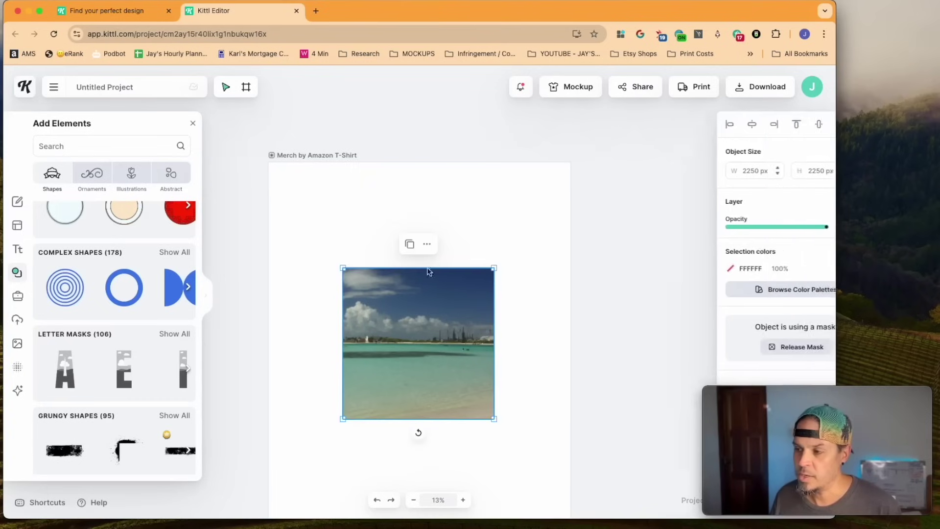
pyautogui.click(427, 244)
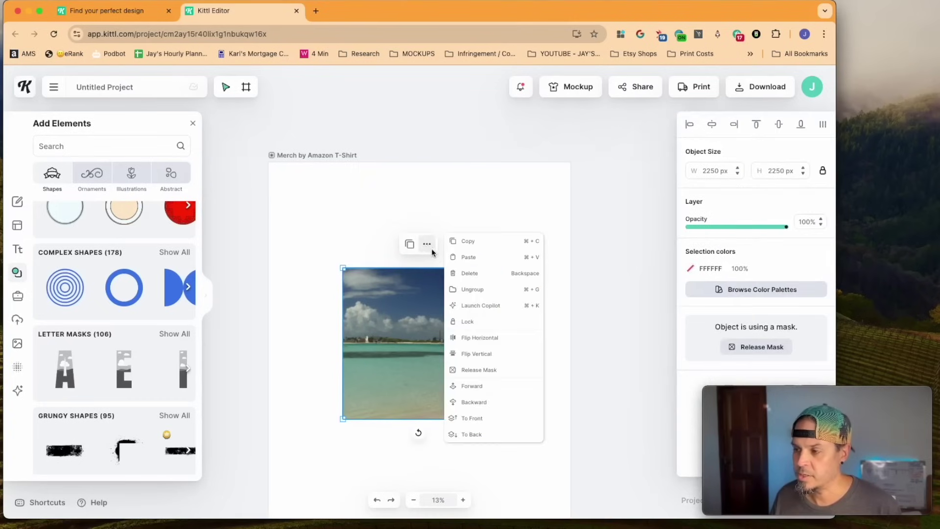
pyautogui.click(473, 371)
pyautogui.click(561, 336)
pyautogui.moveTo(351, 352); pyautogui.dragTo(583, 294)
pyautogui.moveTo(399, 350); pyautogui.dragTo(324, 309)
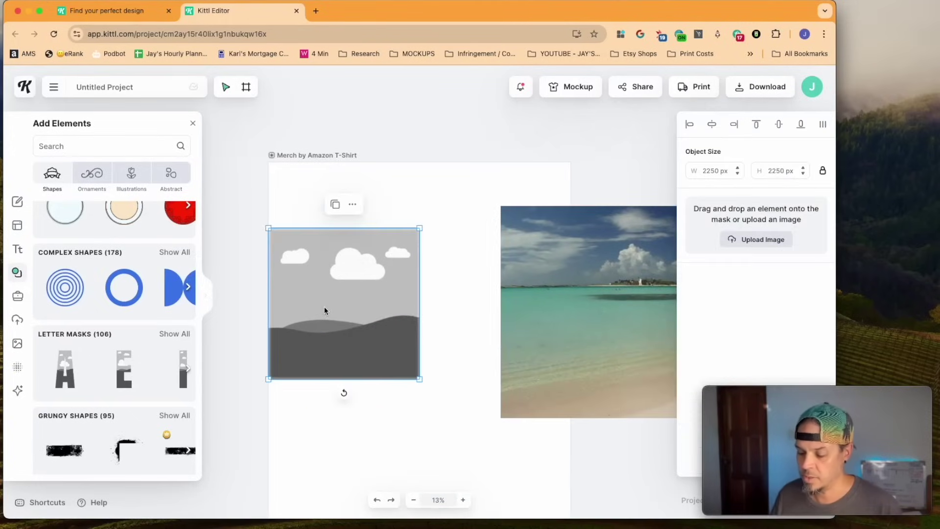
# Delete the empty square mask and add the letter masks A and E side by side on the artboard
pyautogui.press('Delete')
pyautogui.scroll(-1, 98, 355)
pyautogui.scroll(1, 68, 353)
pyautogui.scroll(-1, 71, 358)
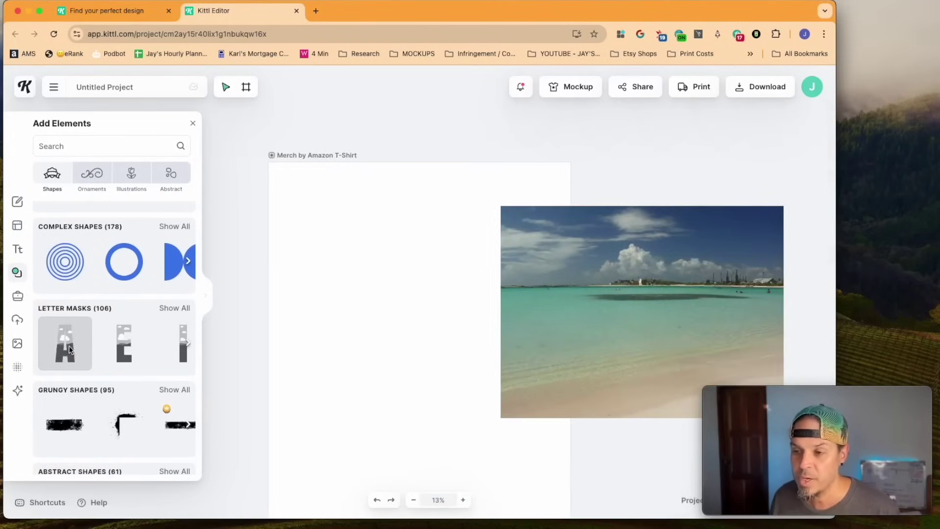
pyautogui.click(71, 350)
pyautogui.click(125, 353)
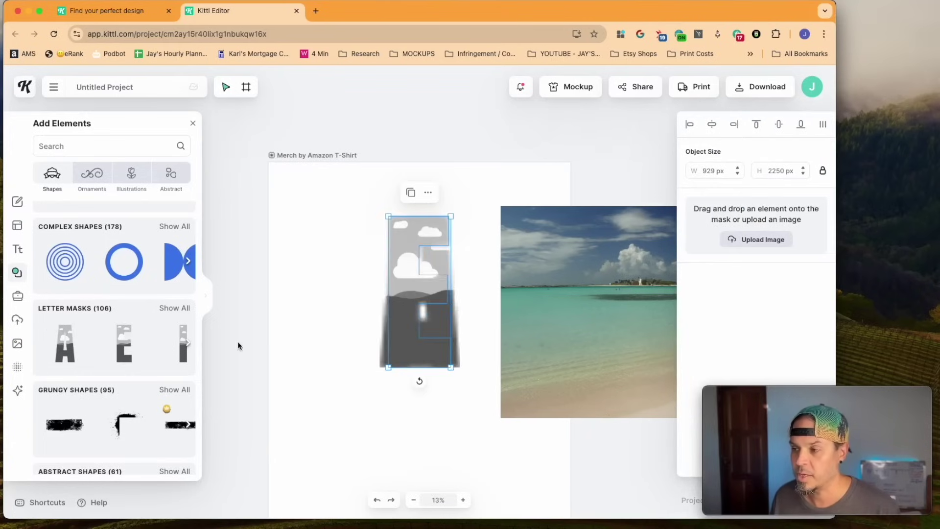
# Browse the full letter mask collection to see which letters, numbers, punctuation and special characters it offers
pyautogui.hscroll(5, 152, 343)
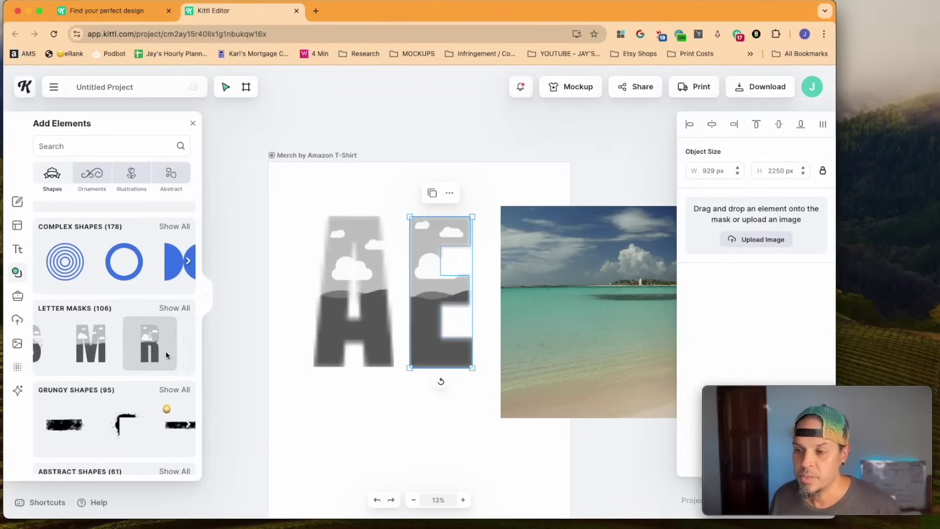
pyautogui.click(167, 308)
pyautogui.scroll(-3, 93, 354)
pyautogui.scroll(-10, 93, 355)
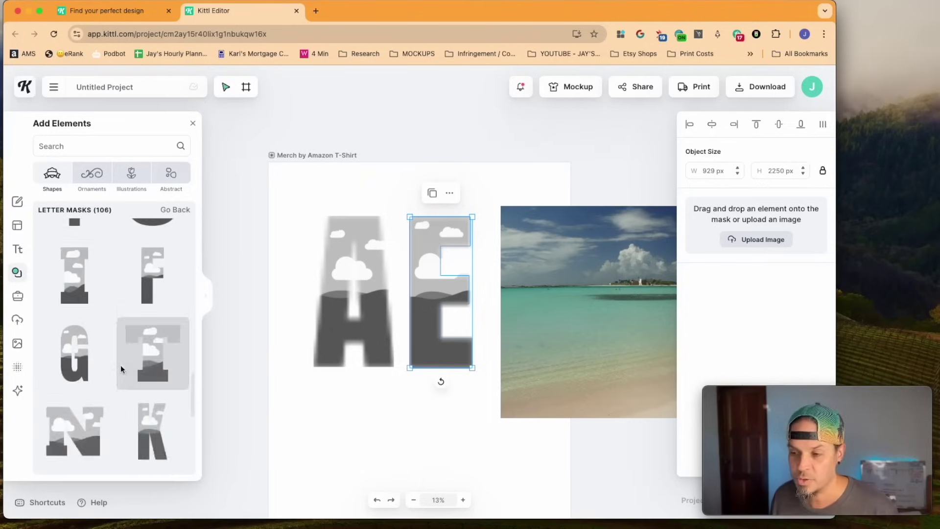
pyautogui.scroll(-15, 121, 369)
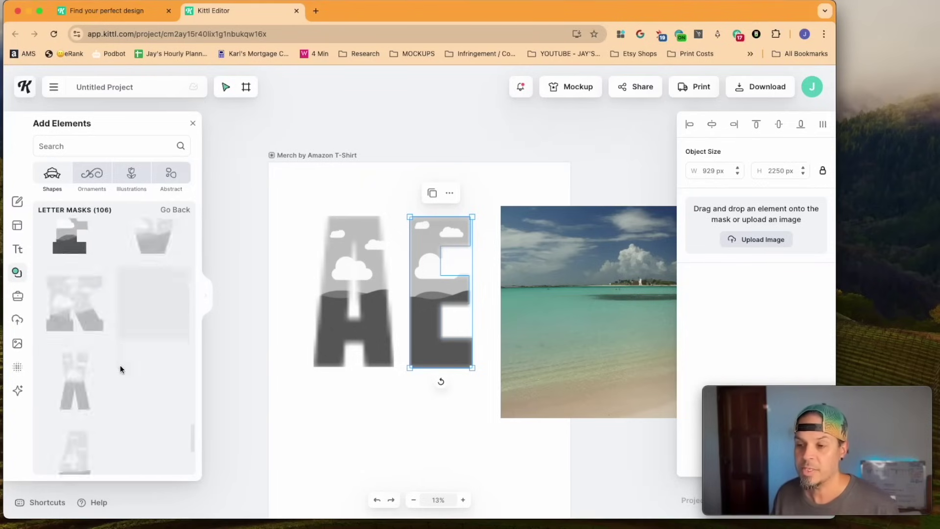
pyautogui.scroll(-10, 121, 369)
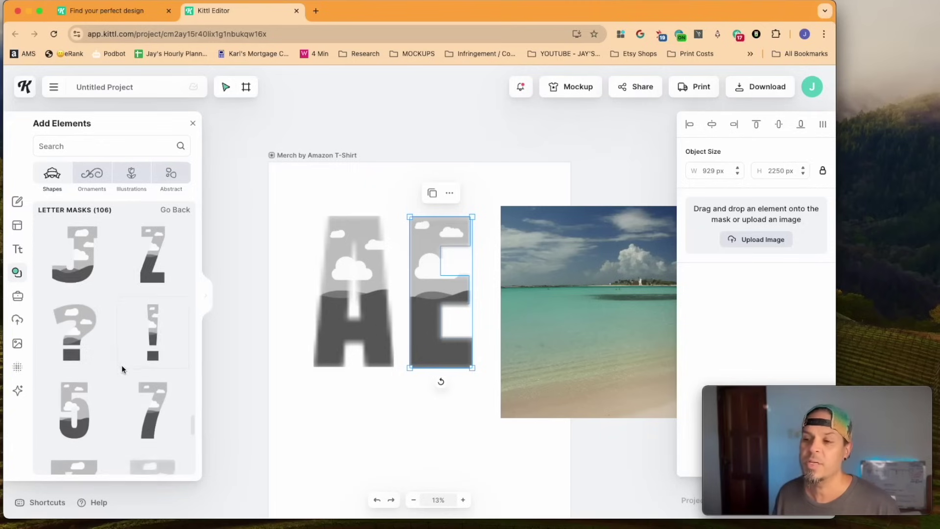
pyautogui.scroll(-8, 121, 372)
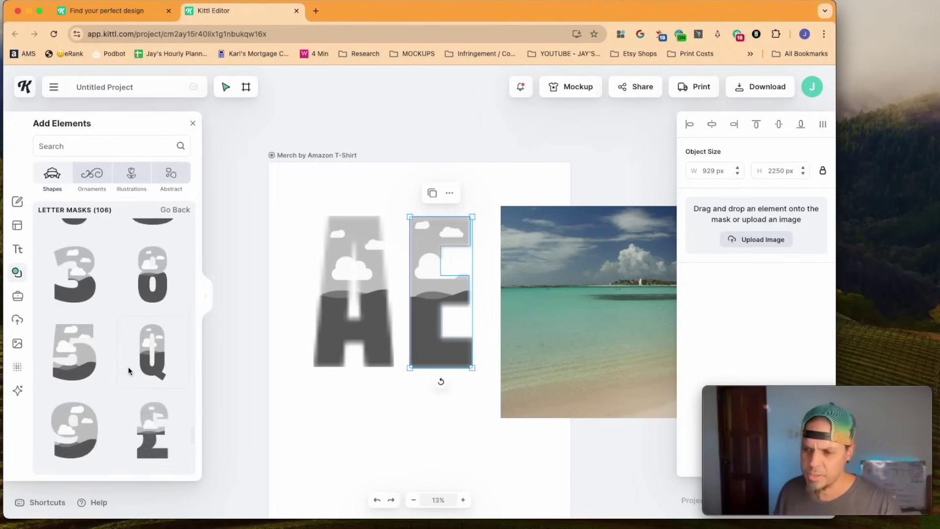
pyautogui.scroll(-8, 127, 367)
# Duplicate the beach photo and place one copy inside the A mask and the other inside the E mask
pyautogui.moveTo(596, 304); pyautogui.dragTo(449, 305)
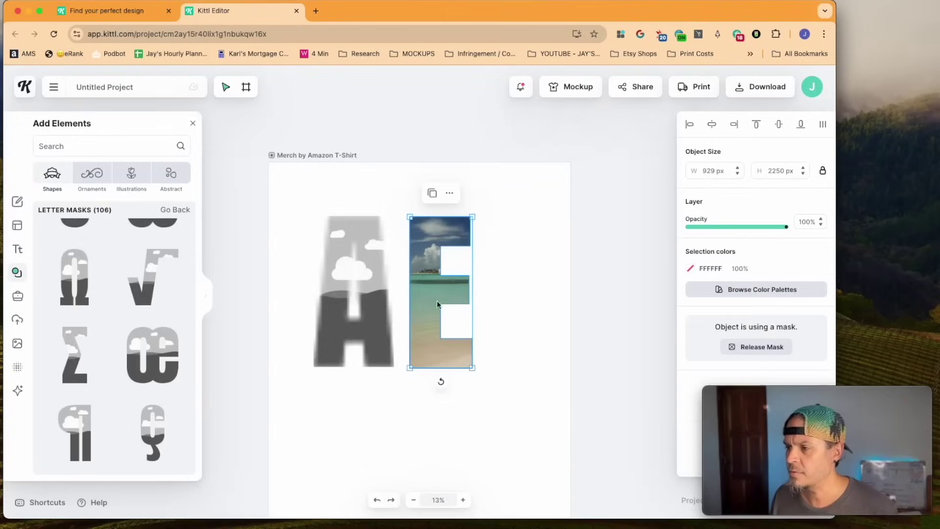
pyautogui.press('super+z')
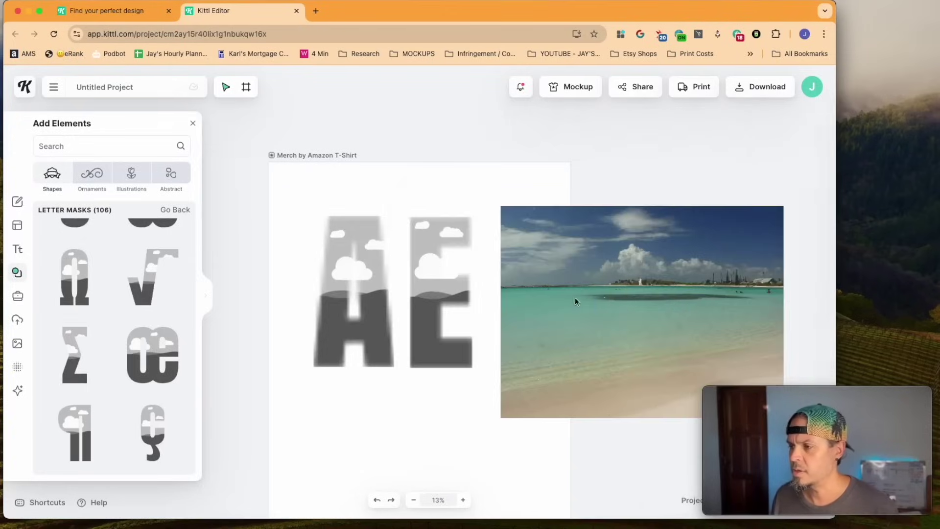
pyautogui.moveTo(613, 297); pyautogui.dragTo(481, 304)
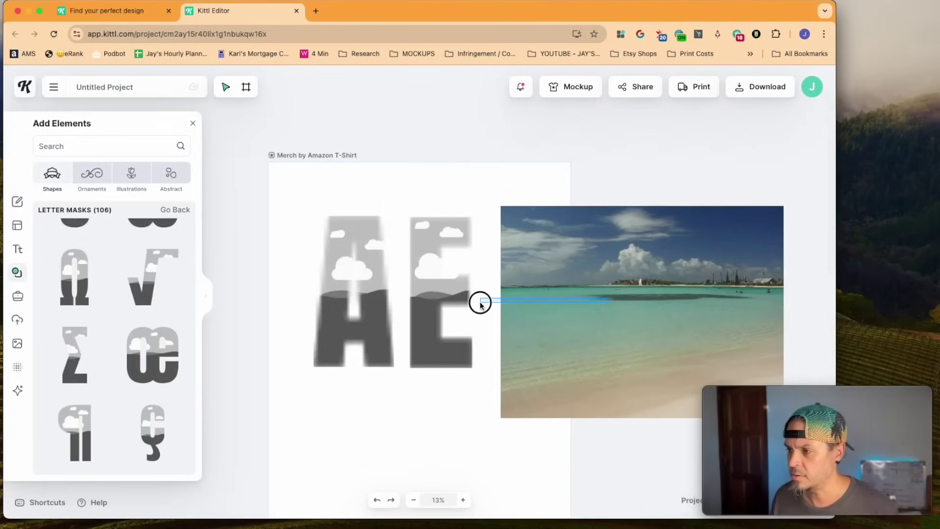
pyautogui.press('super+v')
pyautogui.moveTo(652, 276); pyautogui.dragTo(372, 295)
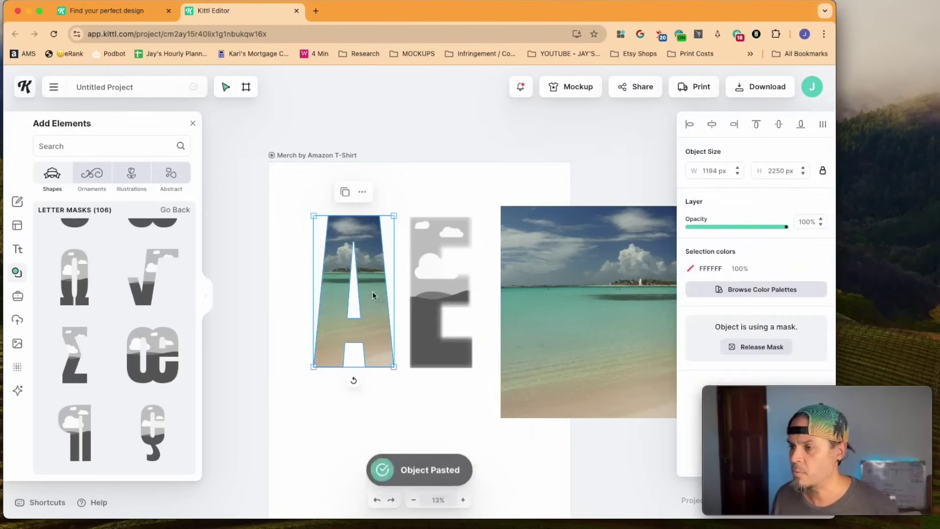
pyautogui.moveTo(583, 300); pyautogui.dragTo(435, 290)
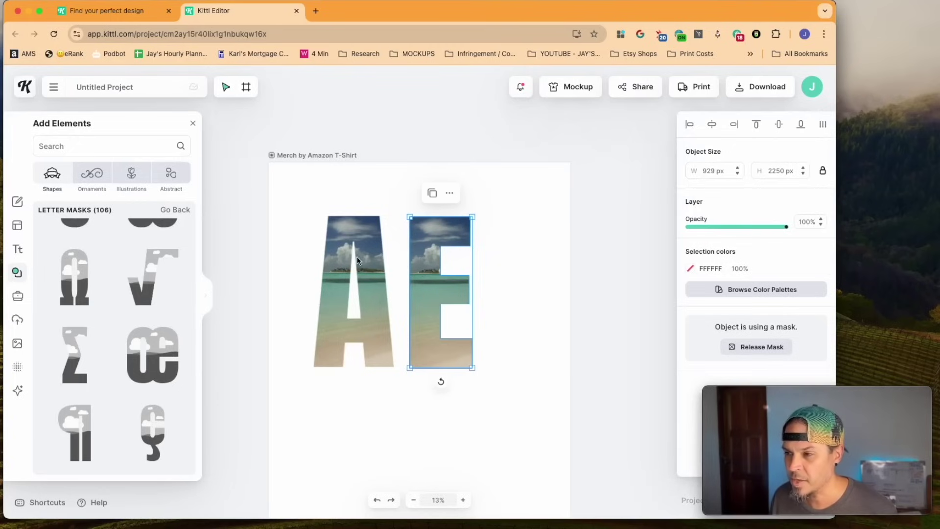
# Reposition the beach photo inside the E and move the E against the A so the scene runs across both letters
pyautogui.doubleClick(427, 292)
pyautogui.moveTo(441, 292); pyautogui.dragTo(361, 285)
pyautogui.click(466, 293)
pyautogui.moveTo(465, 294); pyautogui.dragTo(448, 291)
pyautogui.click(535, 298)
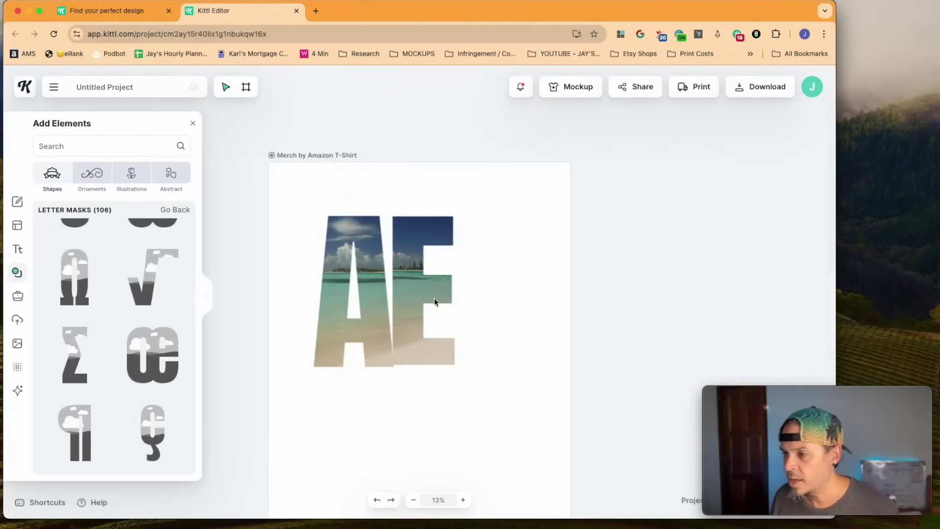
pyautogui.doubleClick(407, 288)
pyautogui.click(554, 309)
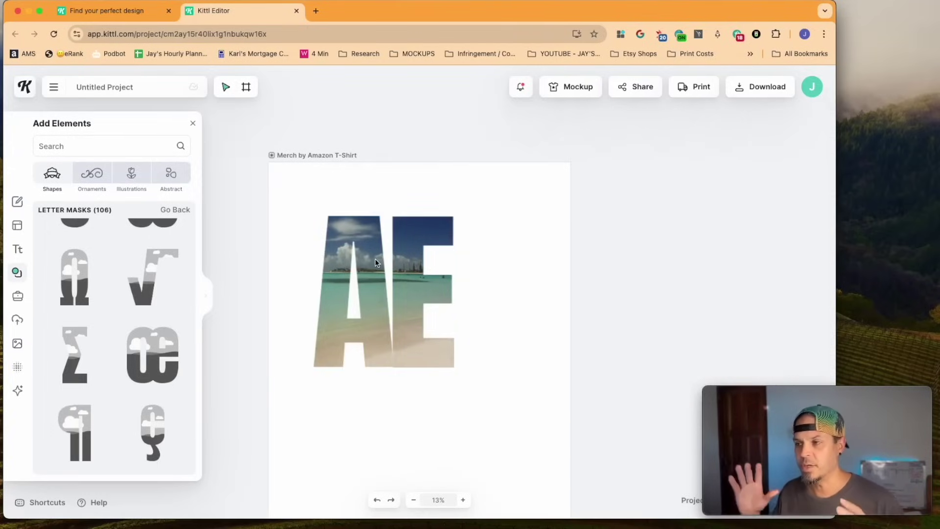
# Release the mask from the E and move its beach photo away from the letters, past the artboard's edge
pyautogui.click(399, 269)
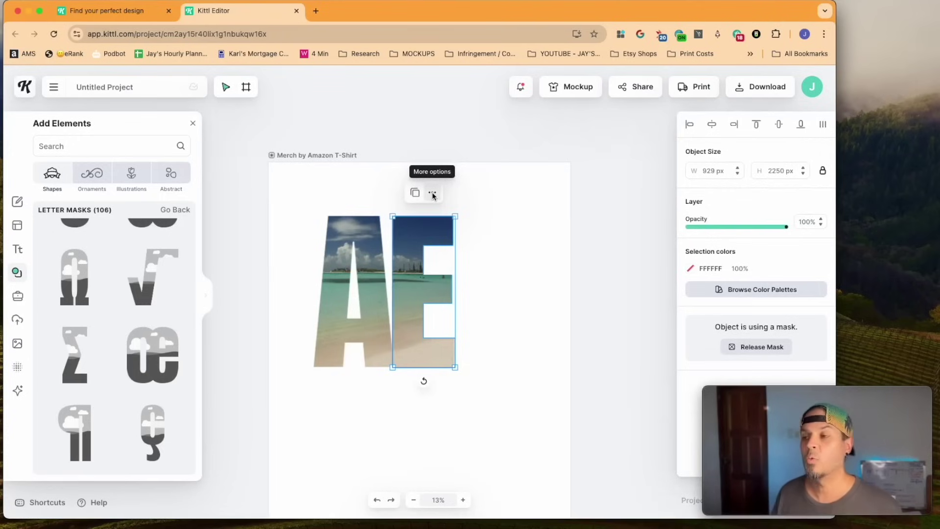
pyautogui.click(432, 191)
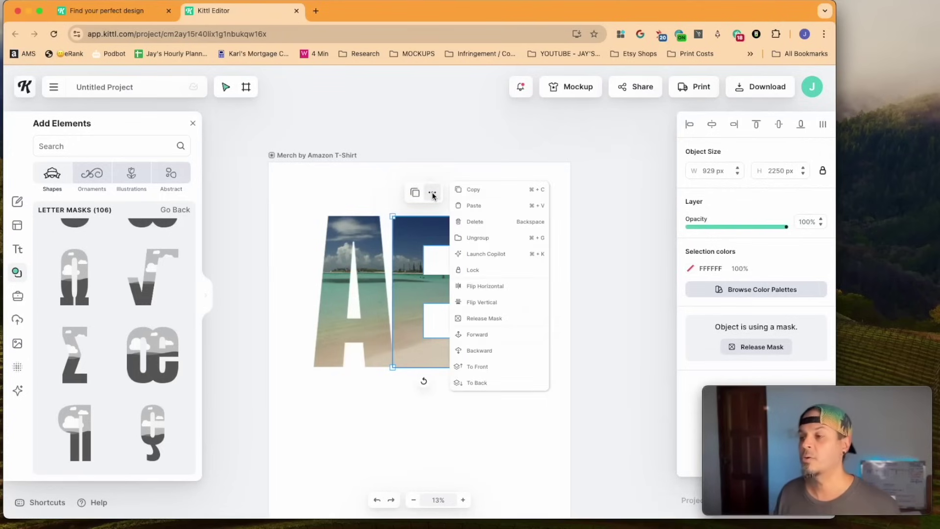
pyautogui.click(491, 317)
pyautogui.moveTo(365, 293); pyautogui.dragTo(632, 275)
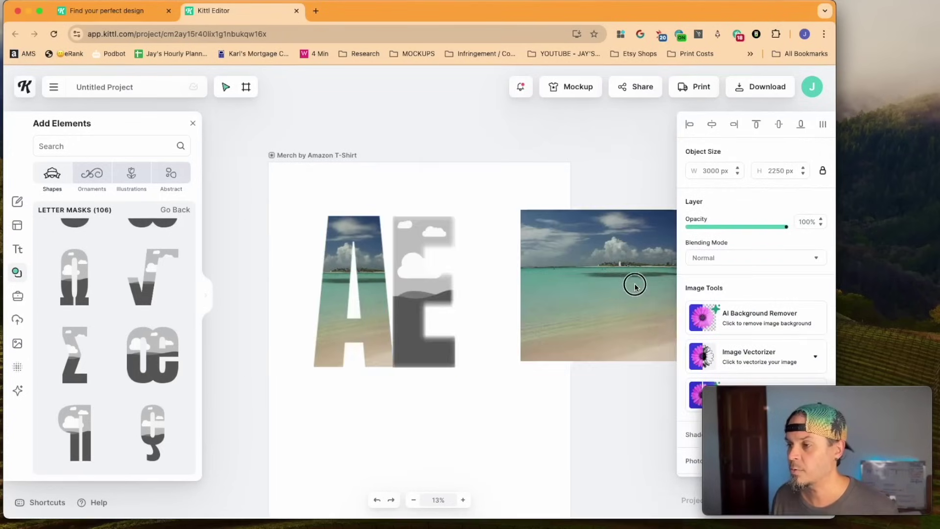
# Delete the photo-filled A and the empty E mask together, keeping the beach photo
pyautogui.click(390, 319)
pyautogui.keyDown('shift'); pyautogui.click(341, 313); pyautogui.keyUp('shift')
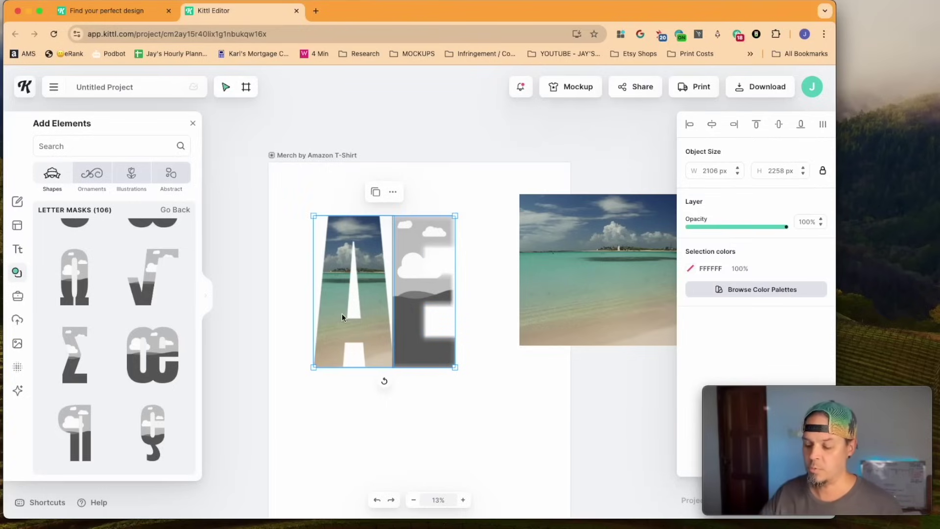
pyautogui.press('Delete')
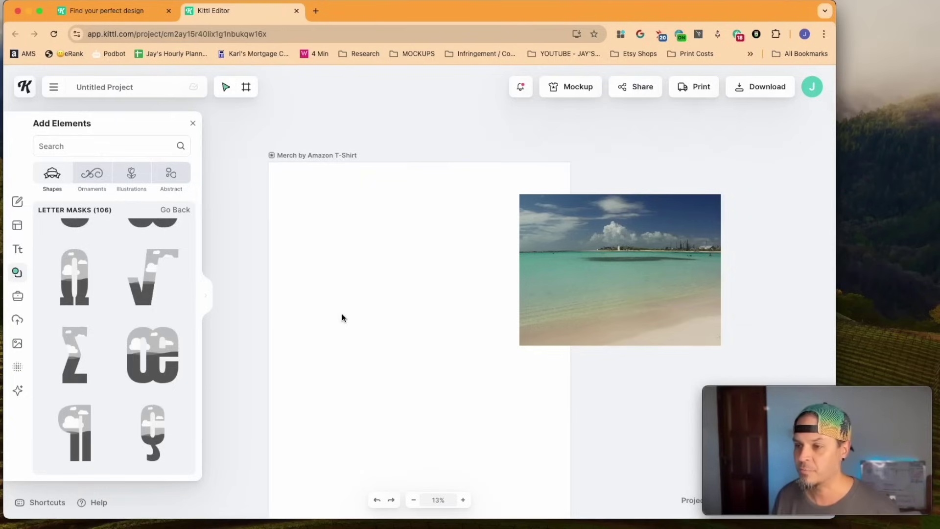
# Close the elements library and add a default headline text to the artboard
pyautogui.click(218, 210)
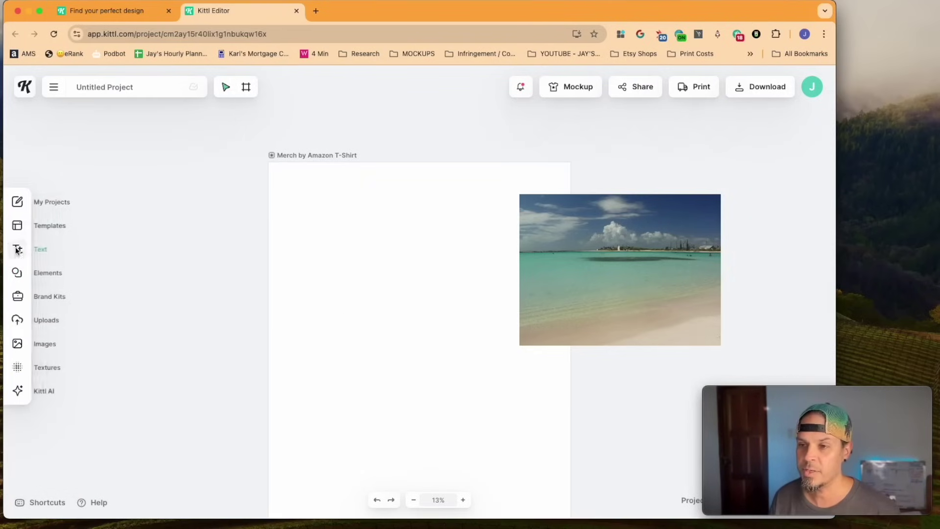
pyautogui.click(48, 249)
pyautogui.click(84, 148)
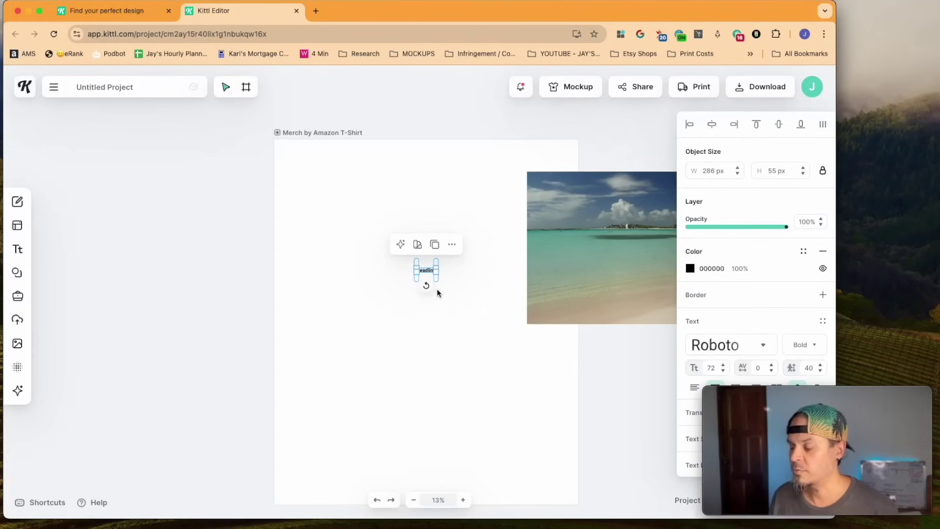
# Examine the small headline text at several zoom levels, both close up and with the whole artboard in view
pyautogui.scroll(5, 426, 289)
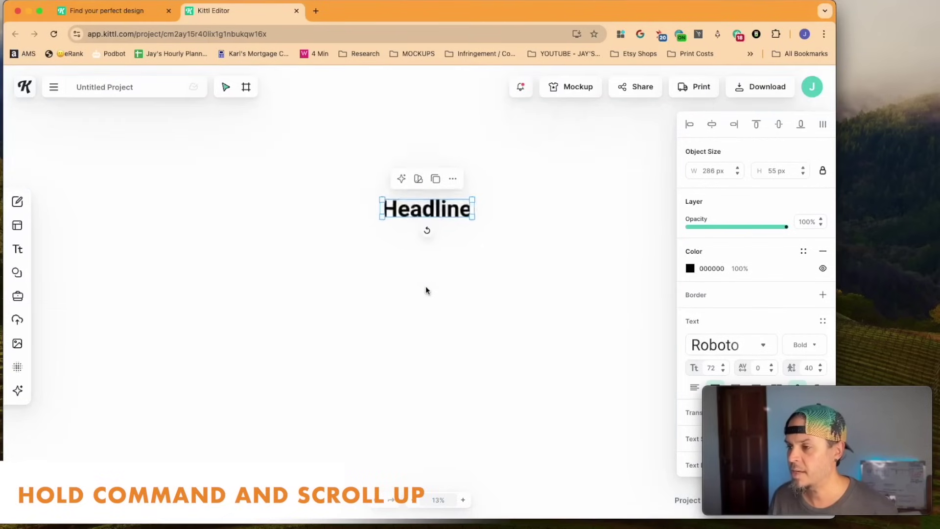
pyautogui.scroll(3, 449, 276)
pyautogui.scroll(-1, 449, 328)
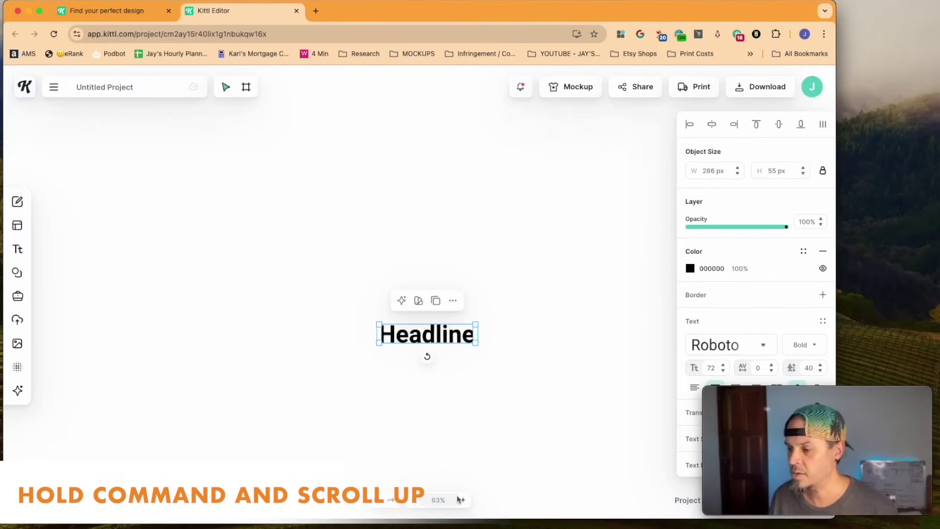
pyautogui.scroll(-4, 474, 429)
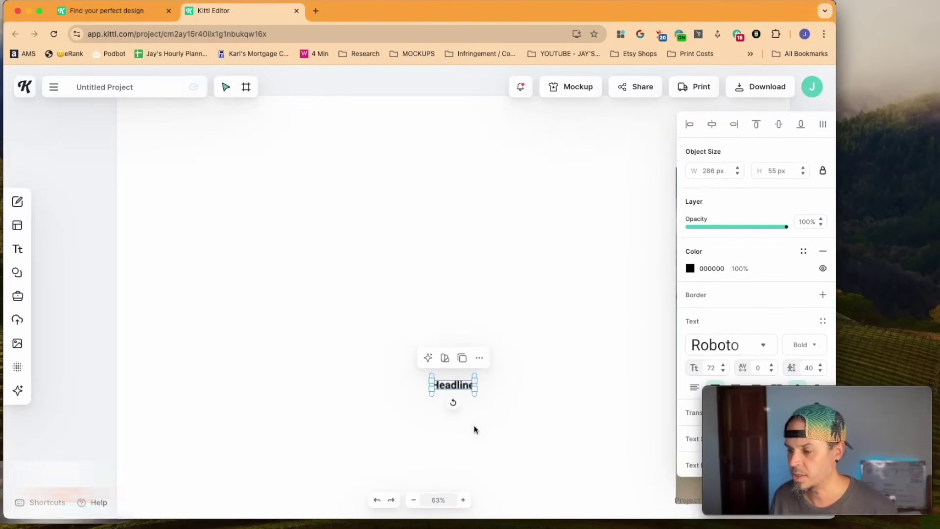
pyautogui.scroll(-1, 474, 430)
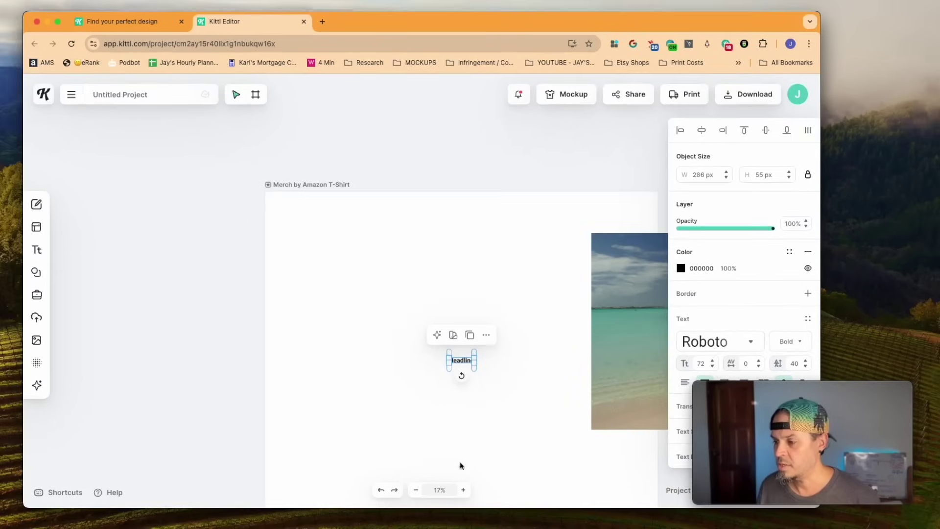
pyautogui.click(463, 500)
pyautogui.click(464, 490)
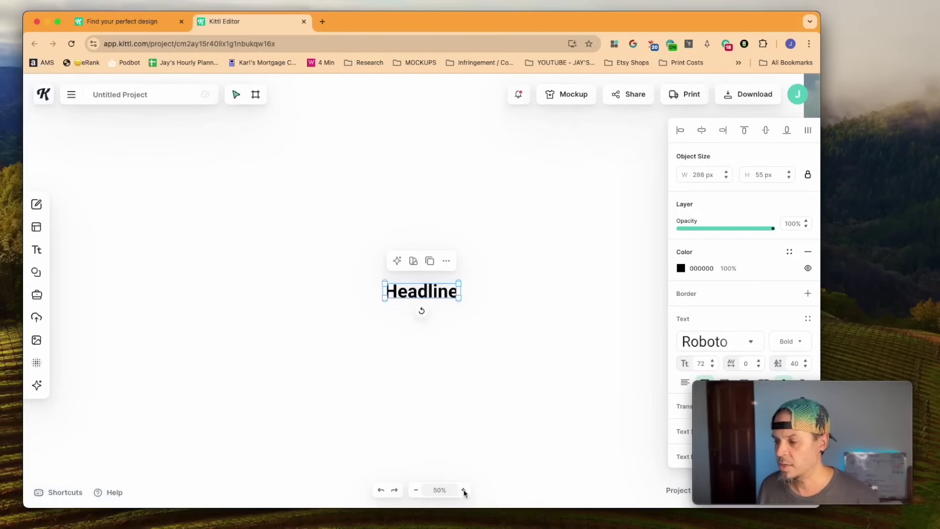
pyautogui.click(464, 490)
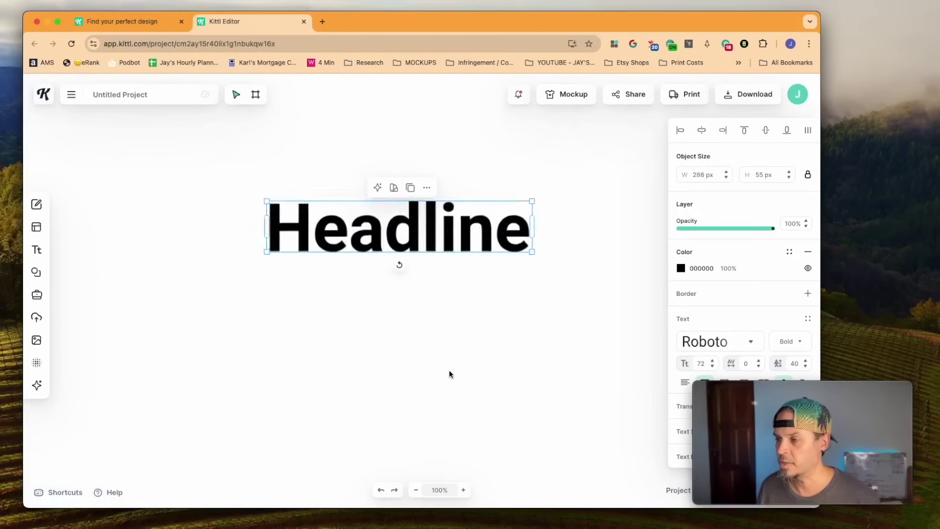
pyautogui.scroll(-8, 435, 366)
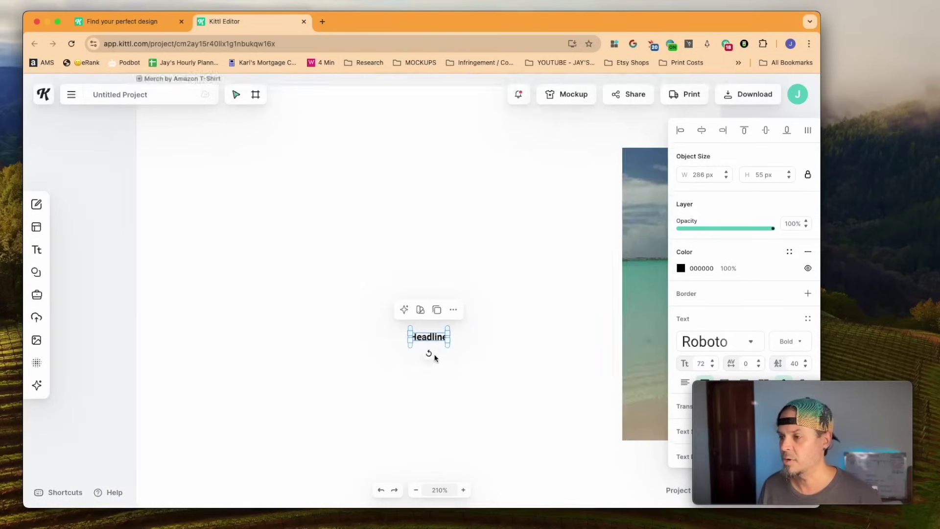
# Enlarge the headline text proportionally from its centre to about 4200 px wide so it spans the artboard
pyautogui.moveTo(444, 343); pyautogui.dragTo(527, 300)
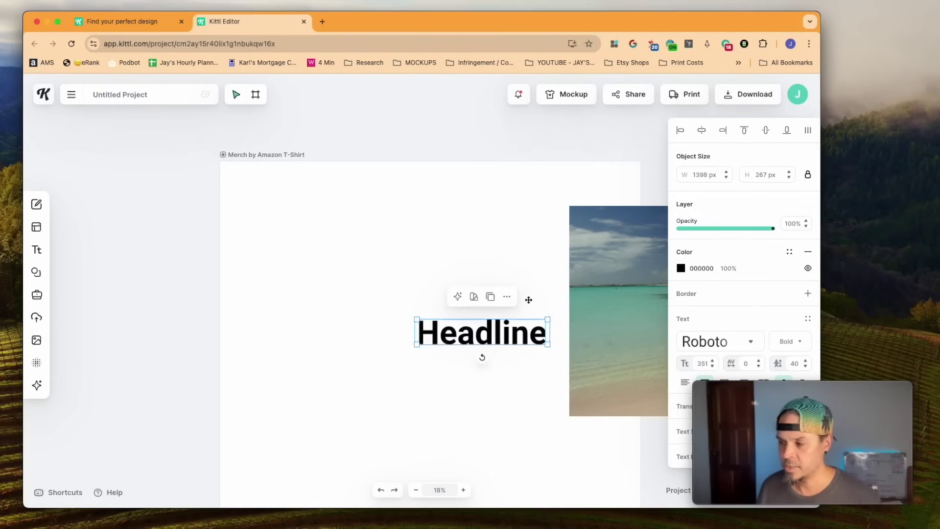
pyautogui.press('cmd+z')
pyautogui.moveTo(446, 342); pyautogui.dragTo(599, 269)
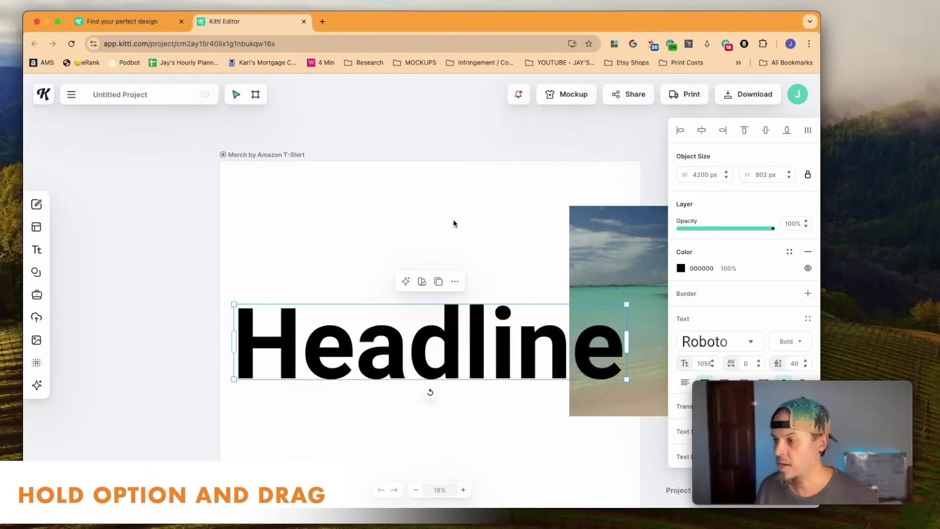
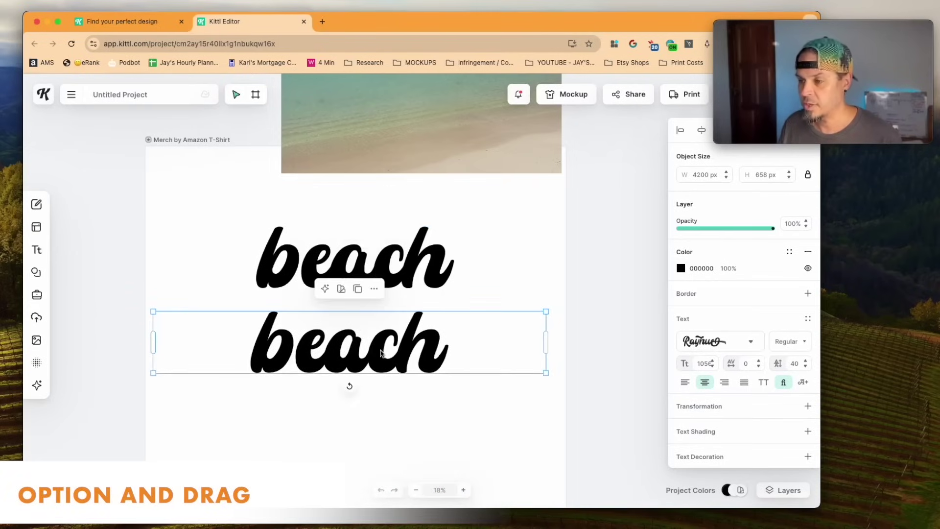
# Change the lower copy of "beach" to "vibes." and move it up close beneath the first word
pyautogui.press('Escape')
pyautogui.doubleClick(365, 355)
pyautogui.write('vibes')
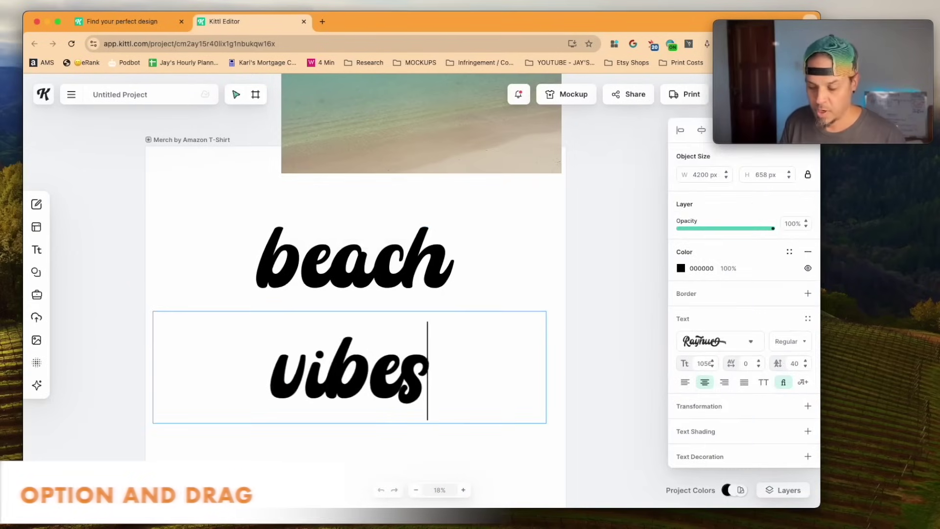
pyautogui.write('.')
pyautogui.press('Escape')
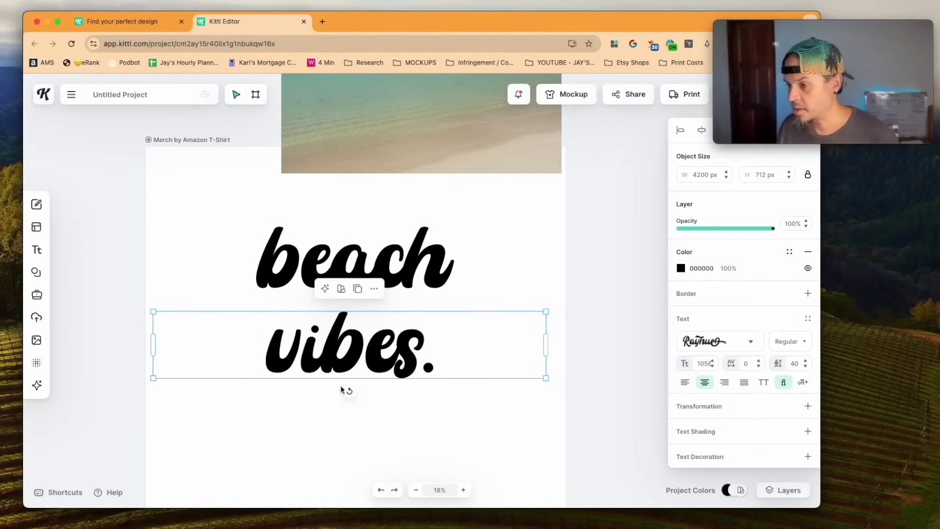
pyautogui.moveTo(392, 359); pyautogui.dragTo(414, 337)
# Set the typeface of both the "beach" and "vibes." texts to Sunship and deselect them
pyautogui.click(563, 397)
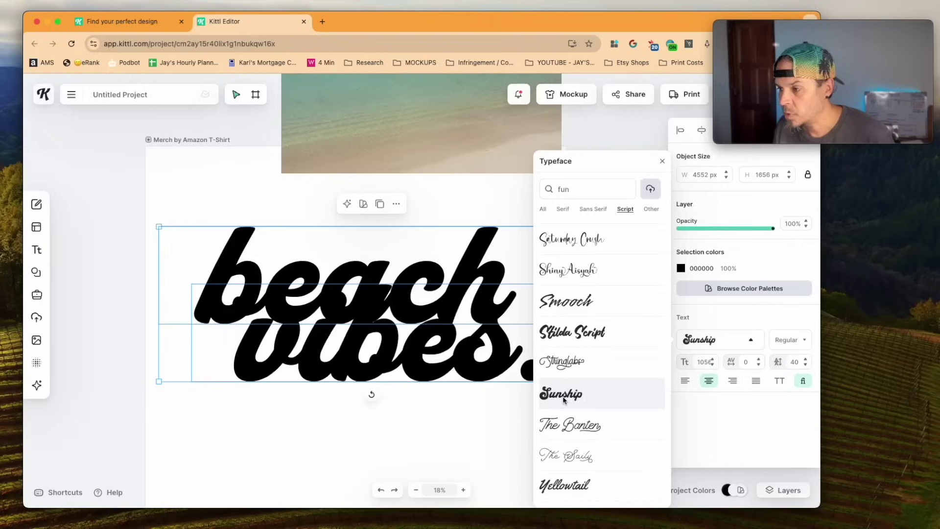
pyautogui.click(430, 387)
pyautogui.scroll(-3, 462, 383)
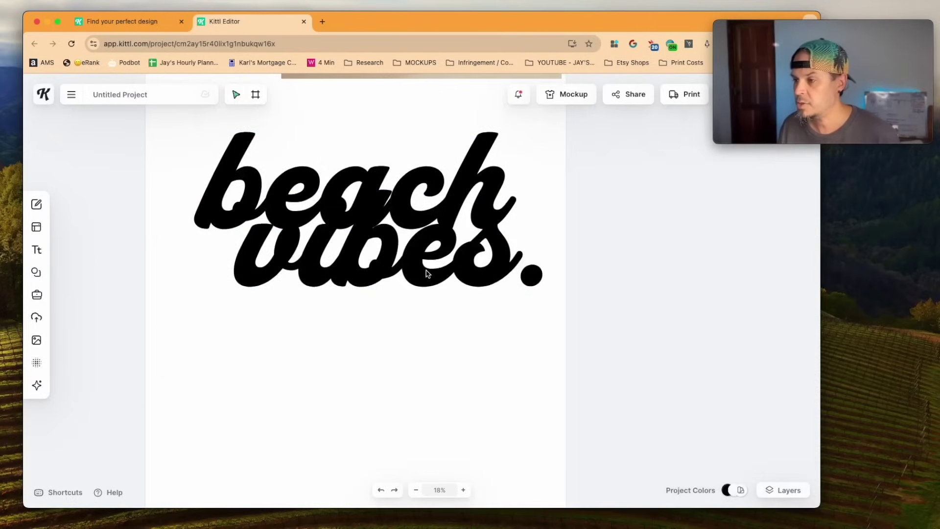
# Stagger the "beach" and "vibes." texts closely on the artboard and rotate both to a matching tilt of about -4°
pyautogui.moveTo(426, 272); pyautogui.dragTo(439, 297)
pyautogui.moveTo(305, 185); pyautogui.dragTo(258, 178)
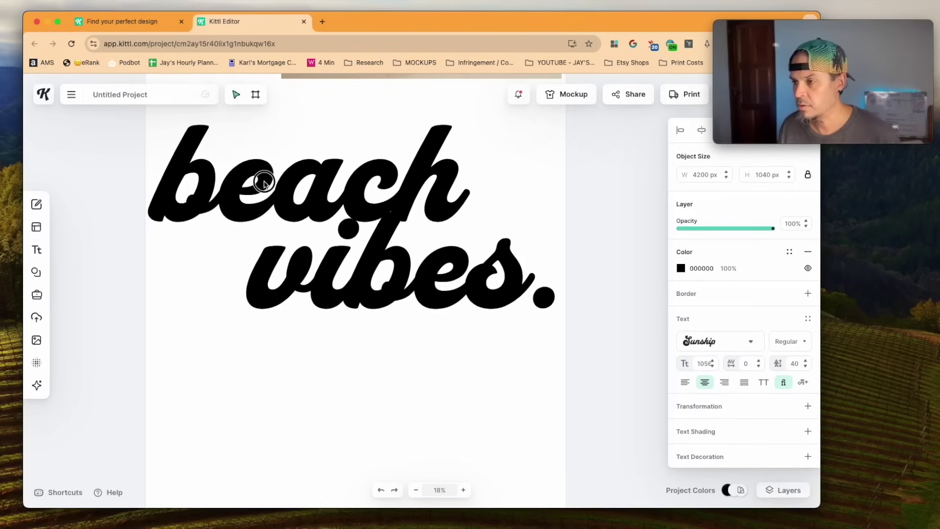
pyautogui.moveTo(366, 328); pyautogui.dragTo(371, 325)
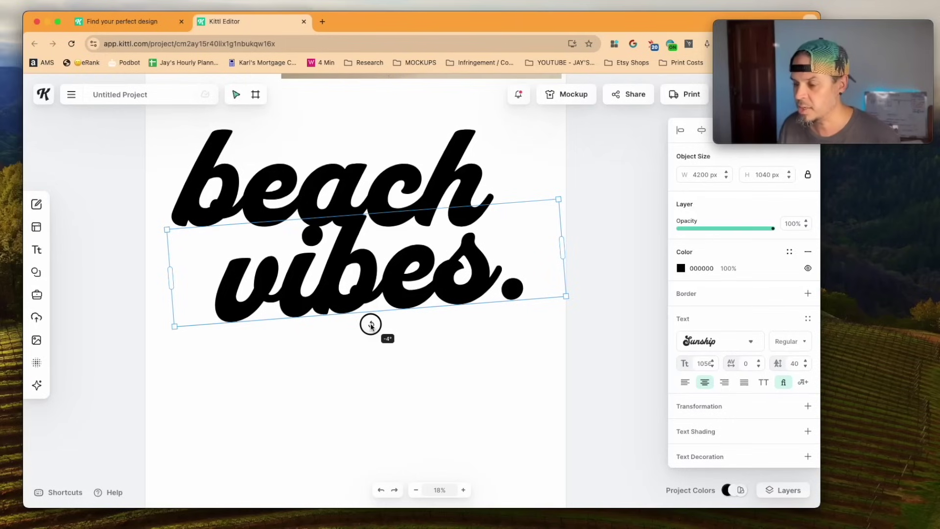
pyautogui.moveTo(371, 325); pyautogui.dragTo(372, 326)
pyautogui.click(291, 199)
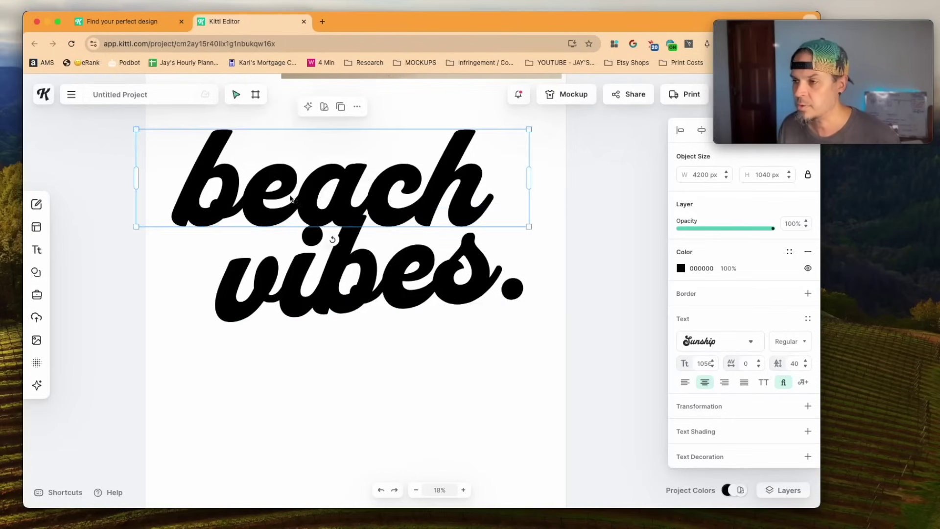
pyautogui.moveTo(335, 243); pyautogui.dragTo(339, 242)
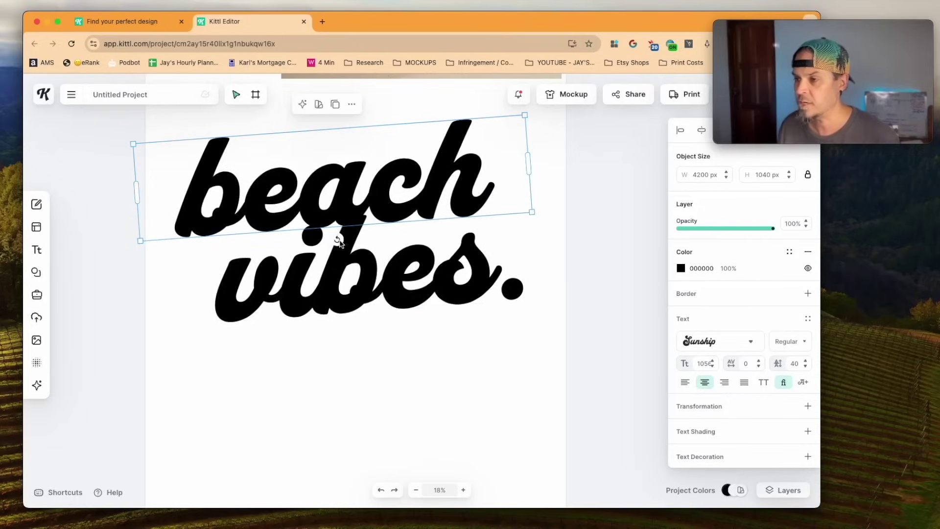
# Shift "beach" sideways until it lines up above "vibes.", and narrow the "vibes." text frame to about 3589 px wide
pyautogui.moveTo(410, 205)
pyautogui.mouseDown()
pyautogui.moveTo(422, 288)
pyautogui.moveTo(429, 205)
pyautogui.mouseUp()
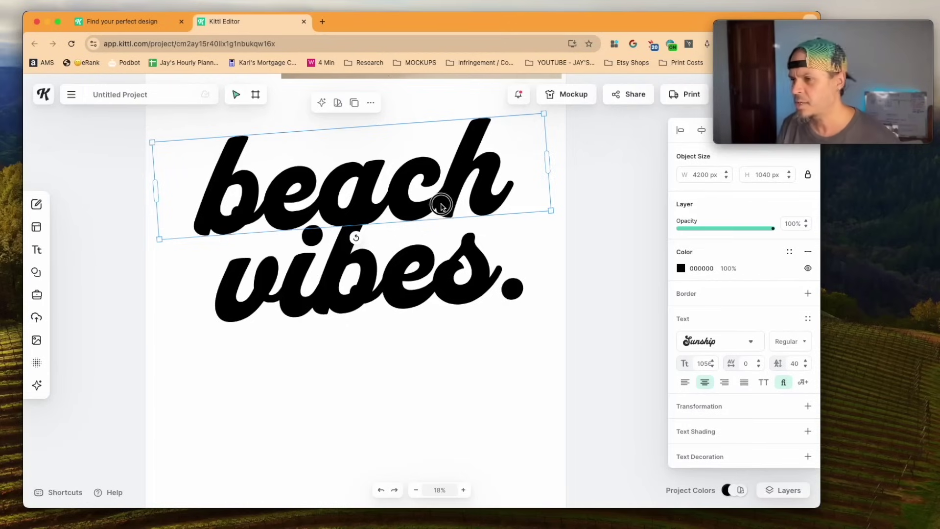
pyautogui.moveTo(441, 204); pyautogui.dragTo(453, 211)
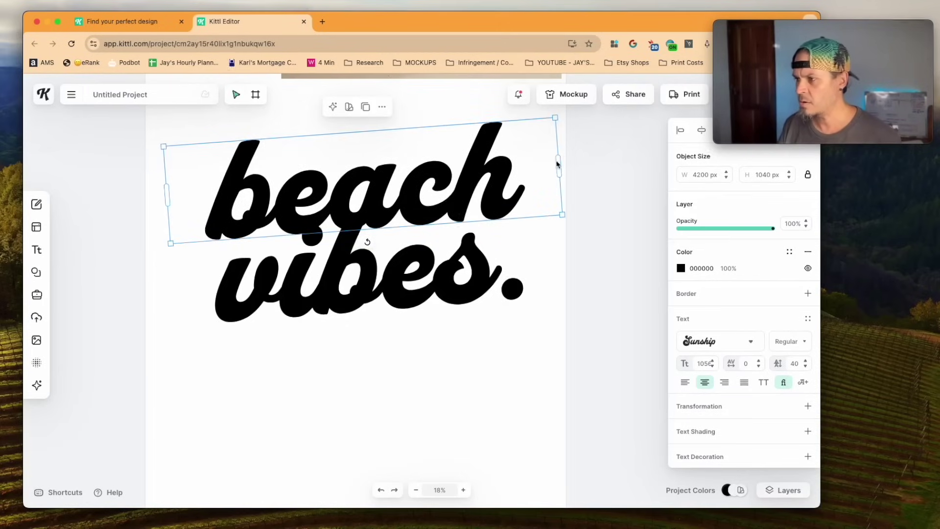
pyautogui.click(562, 252)
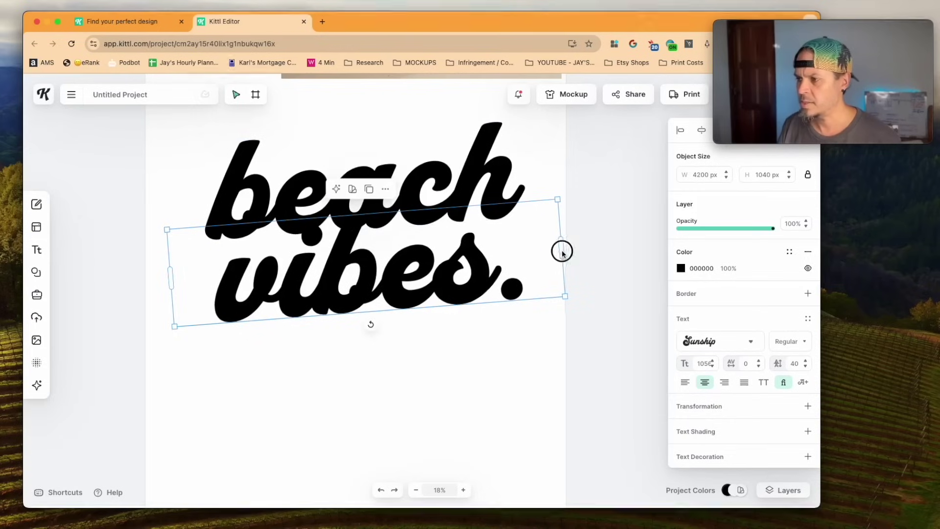
pyautogui.moveTo(562, 252); pyautogui.dragTo(536, 253)
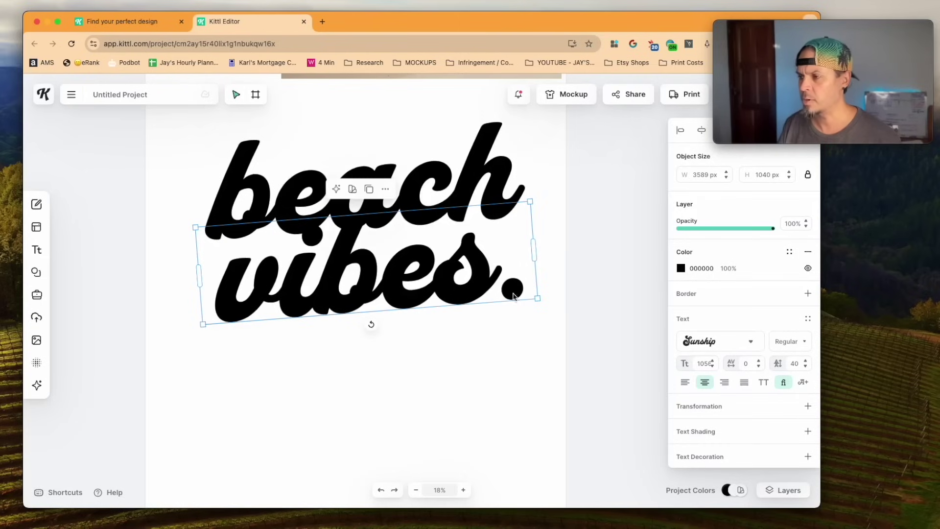
# Place the beach photo on the artboard beneath both texts in the layer order, about 4542 px wide and tilted to match the lettering
pyautogui.scroll(3, 553, 299)
pyautogui.moveTo(418, 119); pyautogui.dragTo(298, 343)
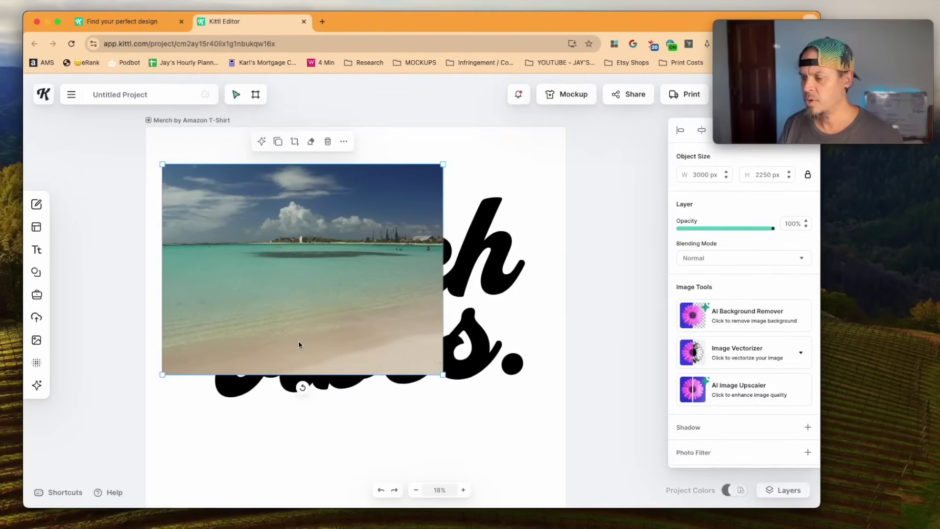
pyautogui.click(783, 490)
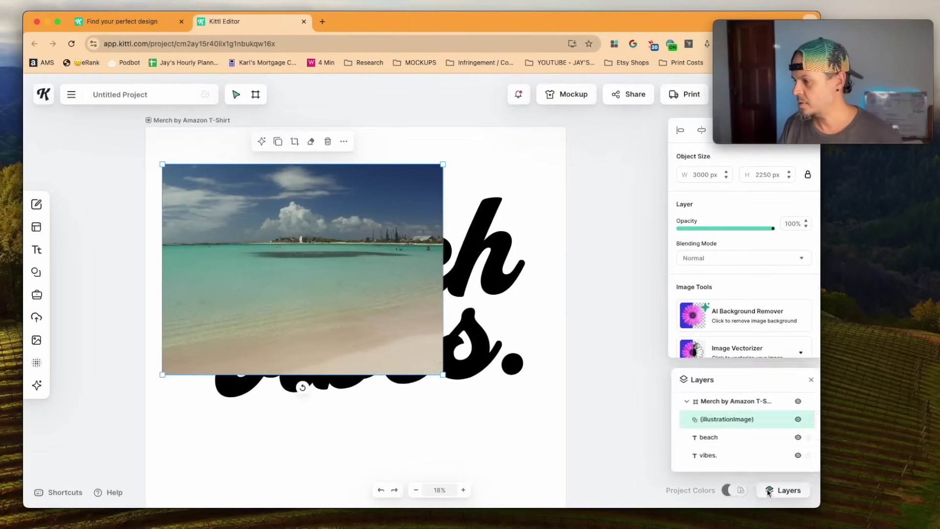
pyautogui.moveTo(747, 420); pyautogui.dragTo(745, 451)
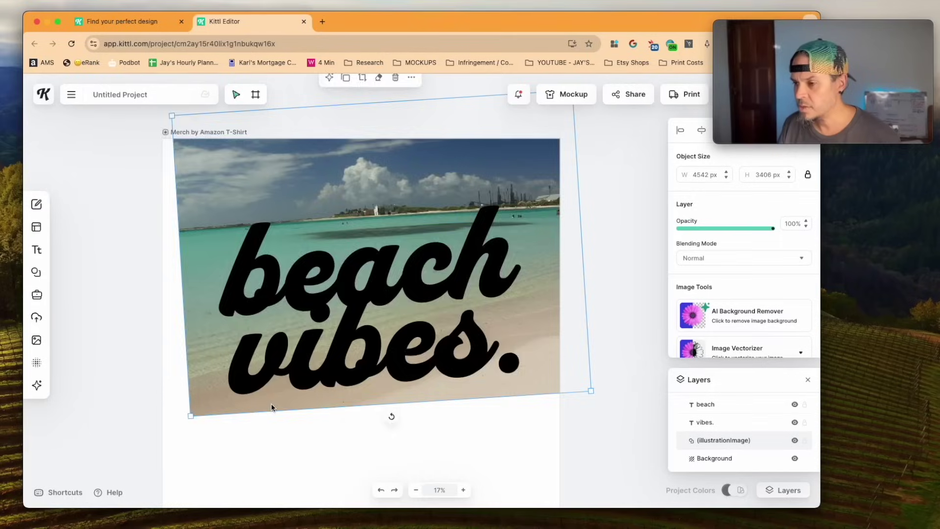
# Scale up the photo and both texts together so the lettering nearly spans the artboard's width
pyautogui.scroll(-5, 271, 404)
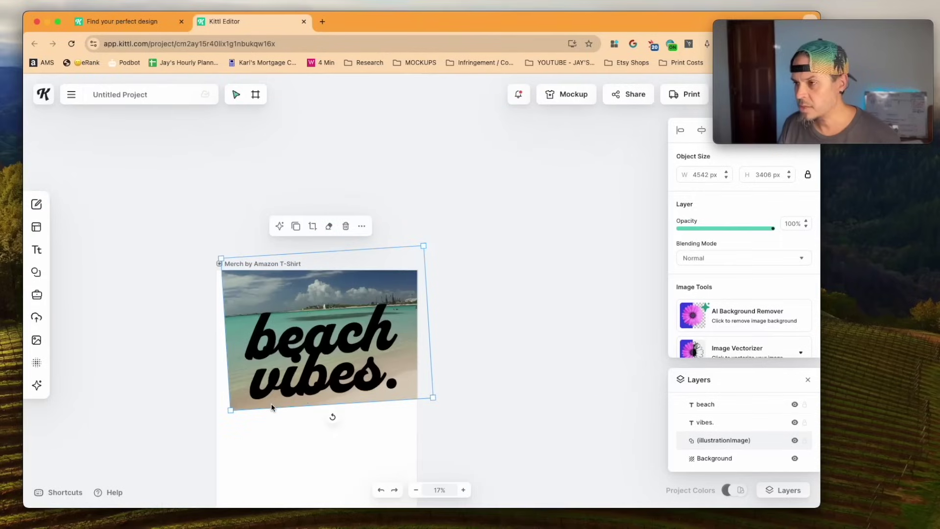
pyautogui.hscroll(-2, 343, 424)
pyautogui.scroll(-3, 357, 419)
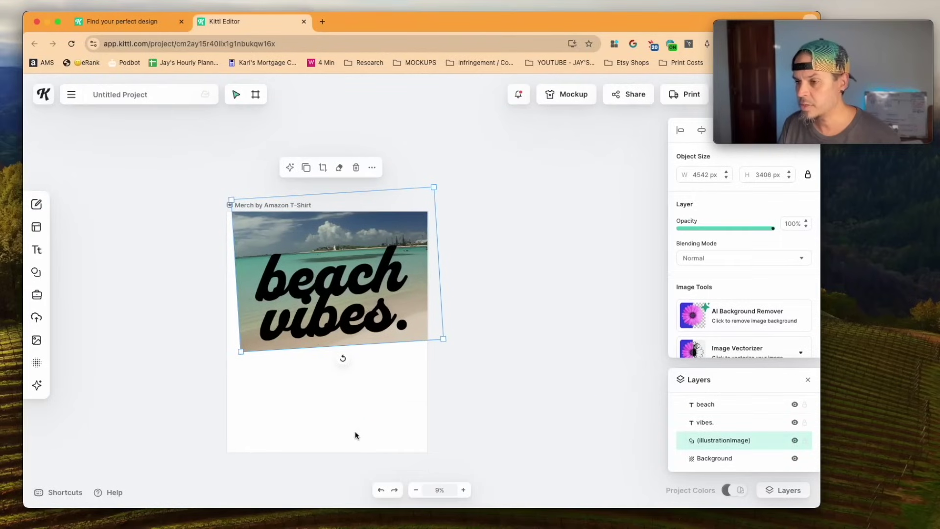
pyautogui.press('super+a')
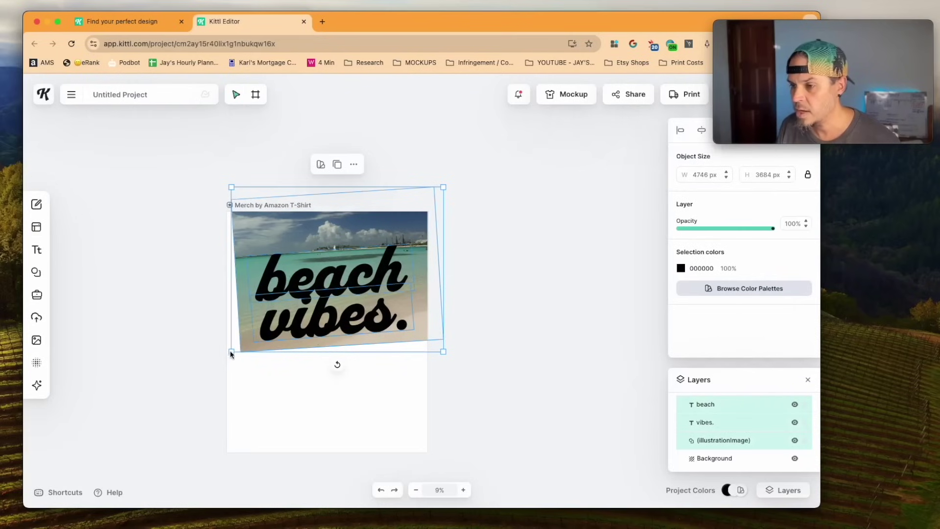
pyautogui.moveTo(233, 352); pyautogui.dragTo(208, 372)
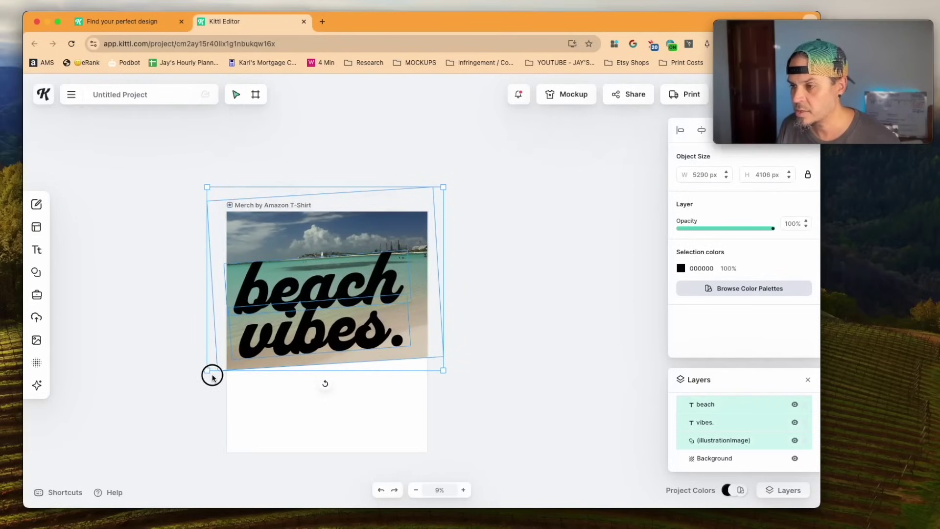
pyautogui.moveTo(444, 375); pyautogui.dragTo(445, 377)
# Enlarge the beach photo alone to about 6768 px wide and move it off the artboard, into the empty space above it
pyautogui.click(216, 208)
pyautogui.moveTo(207, 200); pyautogui.dragTo(170, 164)
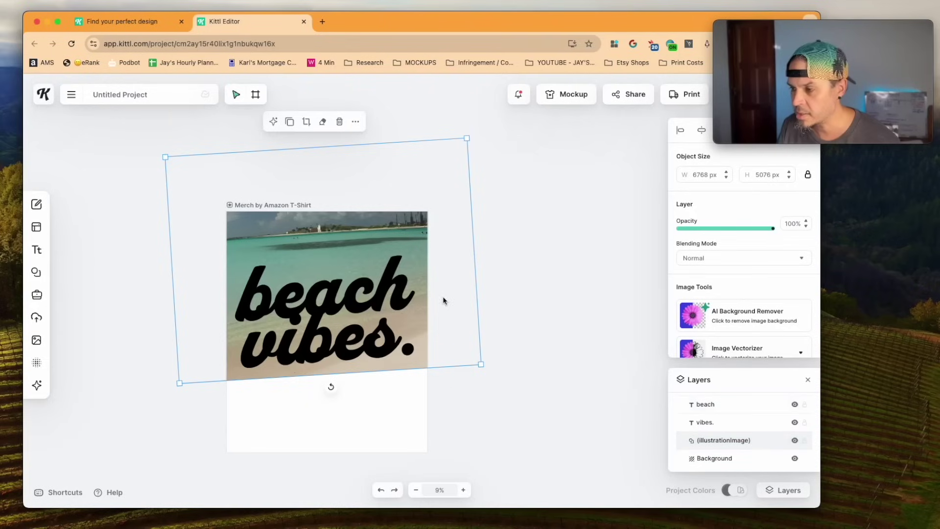
pyautogui.moveTo(420, 320); pyautogui.dragTo(418, 328)
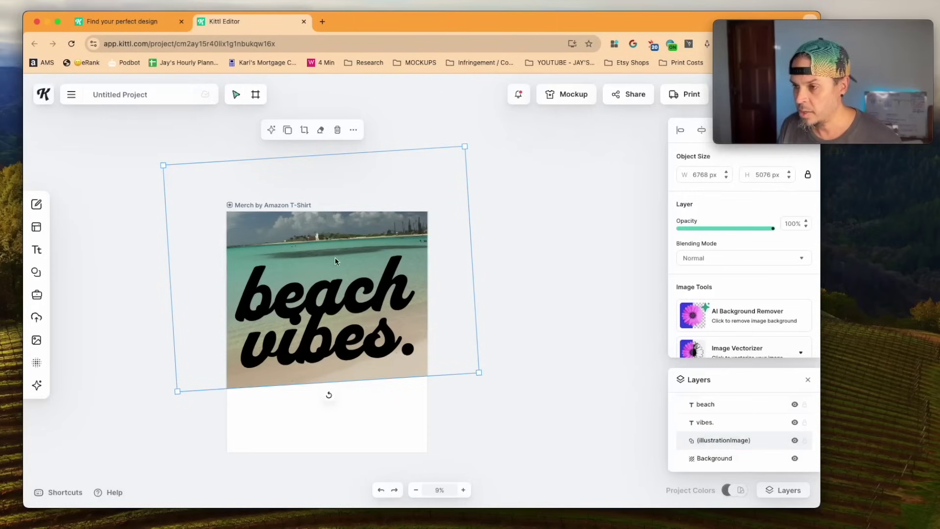
pyautogui.moveTo(336, 261); pyautogui.dragTo(338, 93)
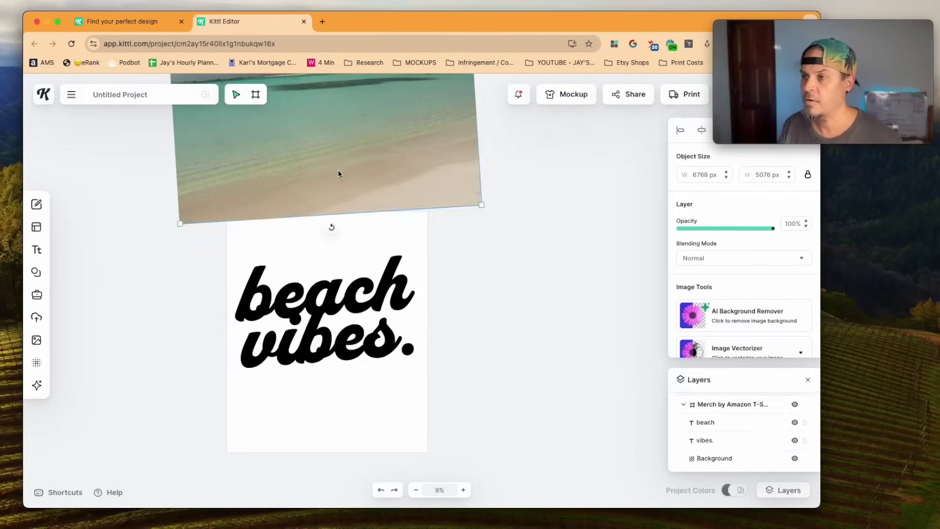
pyautogui.moveTo(338, 173); pyautogui.dragTo(340, 126)
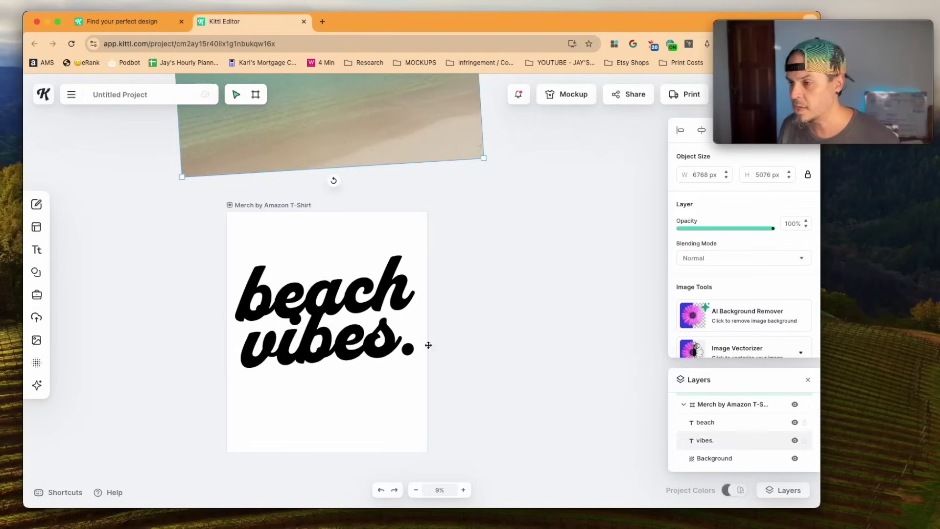
# Recolour both the "beach" and "vibes." texts pure red, FF0000, and deselect them
pyautogui.click(493, 373)
pyautogui.moveTo(493, 373); pyautogui.dragTo(387, 279)
pyautogui.scroll(4, 361, 317)
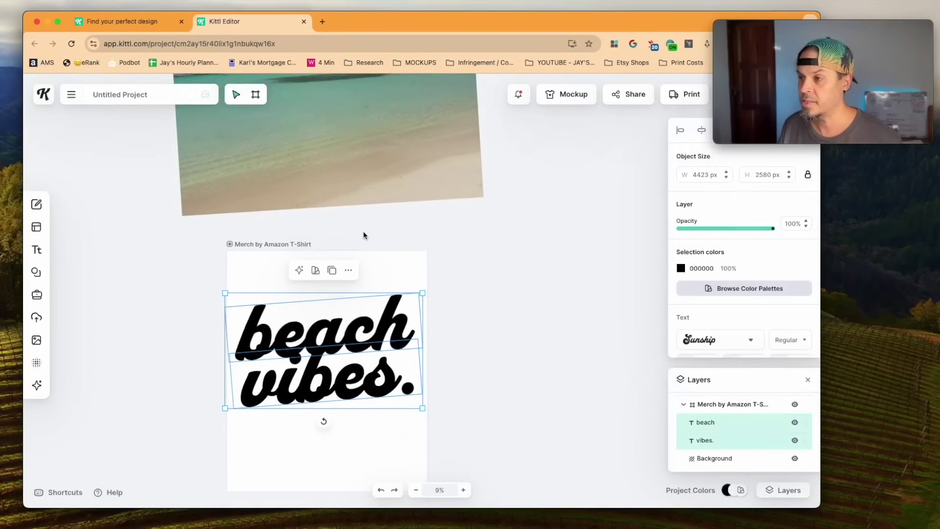
pyautogui.hscroll(1, 357, 221)
pyautogui.scroll(2, 363, 381)
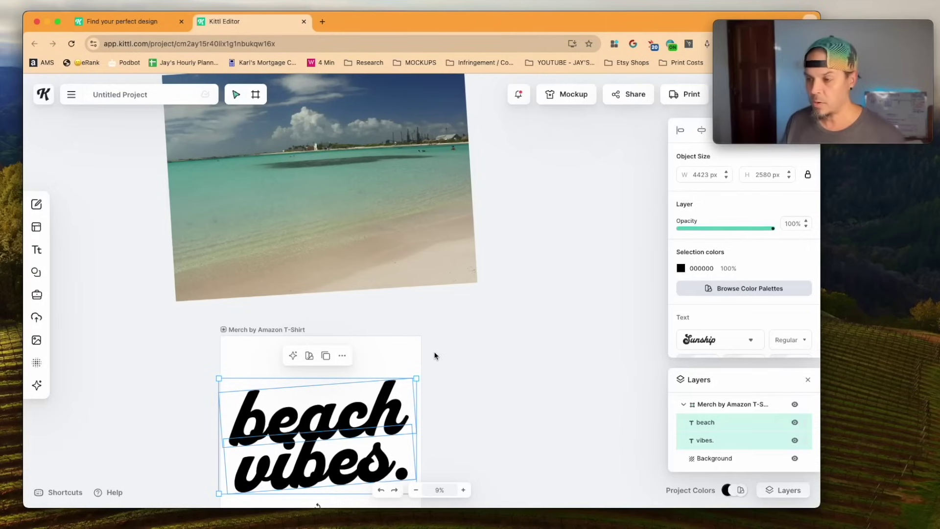
pyautogui.click(682, 269)
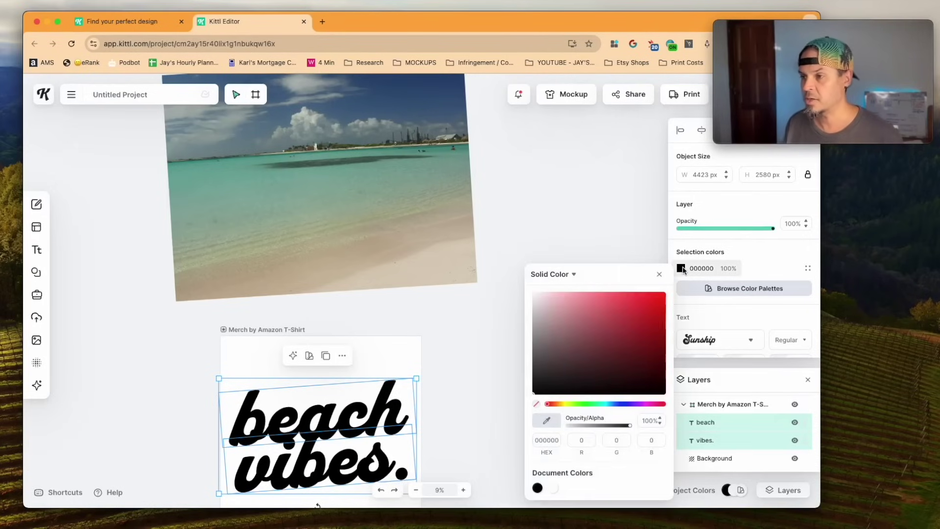
pyautogui.click(656, 404)
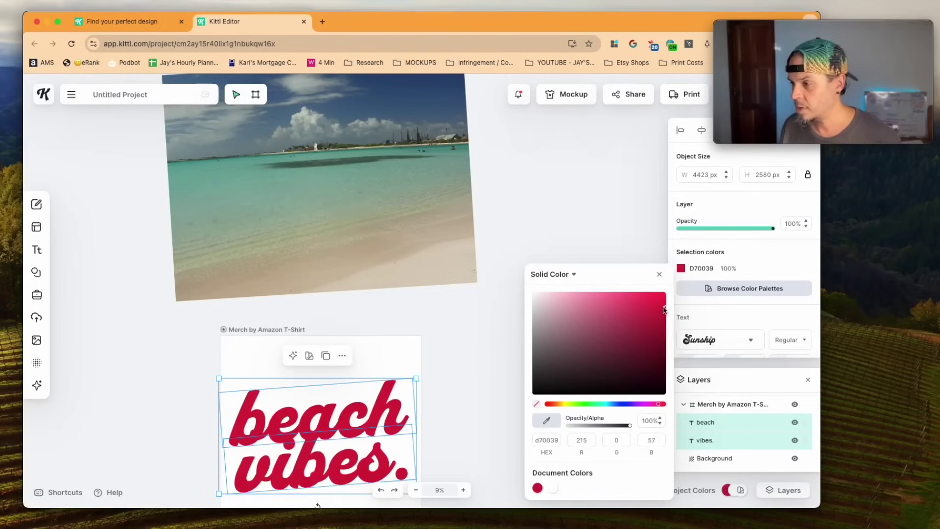
pyautogui.moveTo(654, 405); pyautogui.dragTo(663, 404)
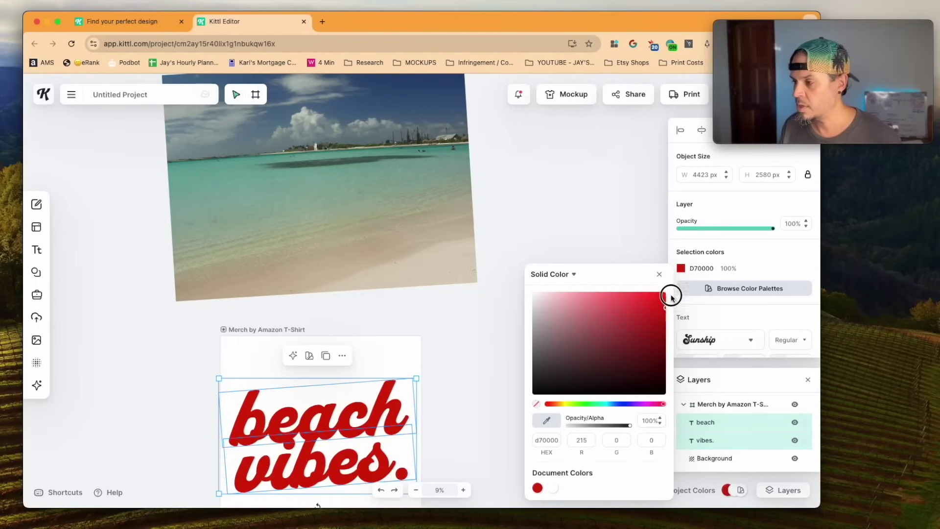
pyautogui.moveTo(668, 309); pyautogui.dragTo(668, 275)
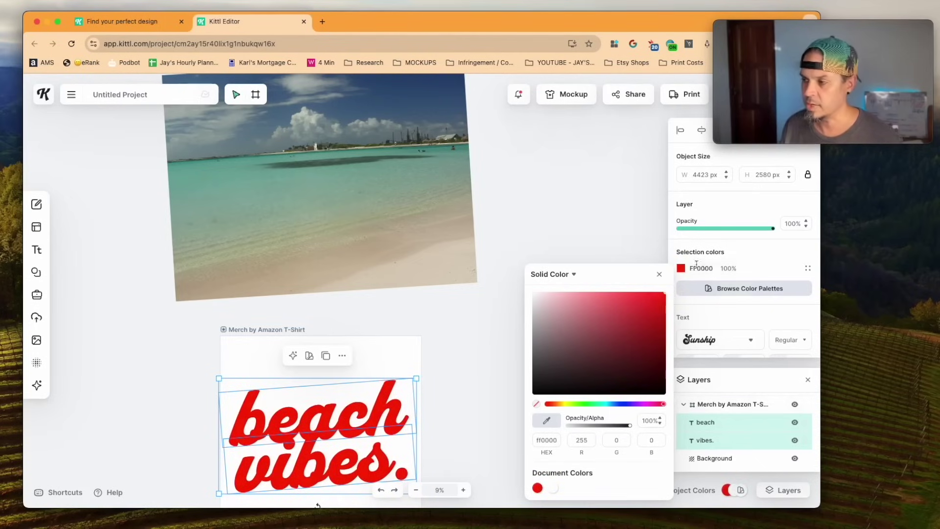
pyautogui.click(613, 281)
pyautogui.click(457, 381)
pyautogui.scroll(-3, 458, 380)
pyautogui.click(315, 373)
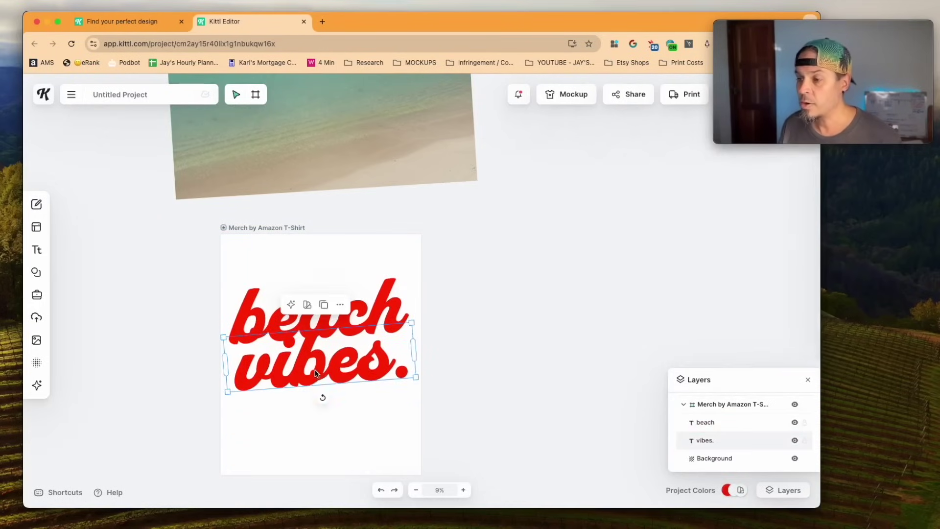
pyautogui.click(516, 294)
# Download the design as a 4500 × 5400 px PNG at 300 resolution with Optimize Quality enabled and the background kept
pyautogui.moveTo(763, 41); pyautogui.dragTo(798, 154)
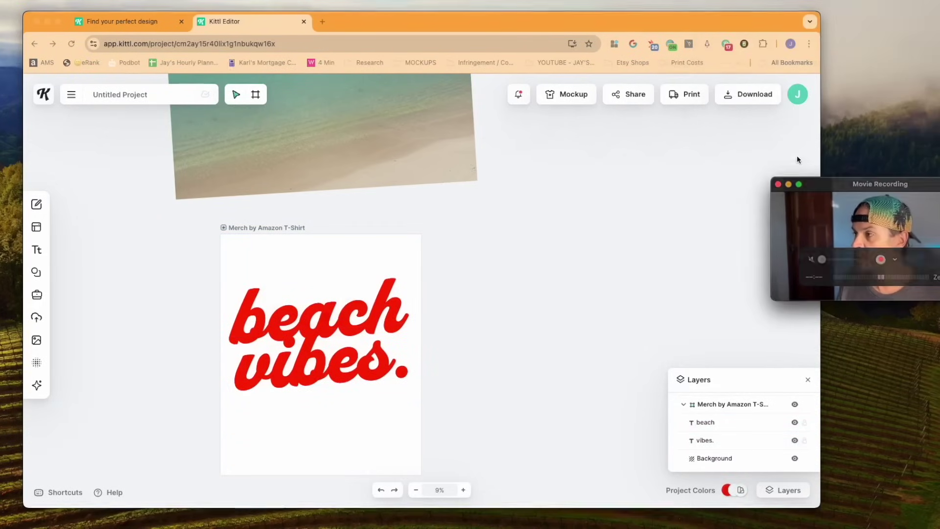
pyautogui.click(731, 96)
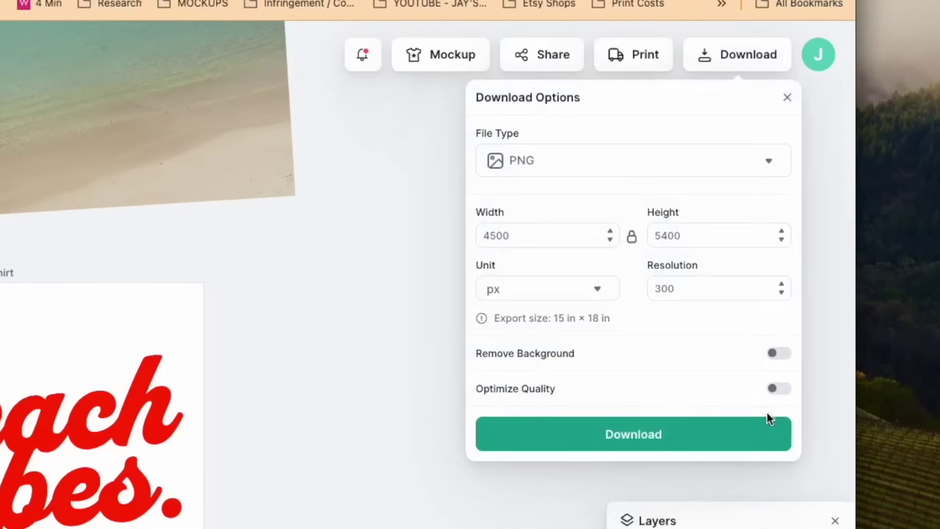
pyautogui.click(785, 388)
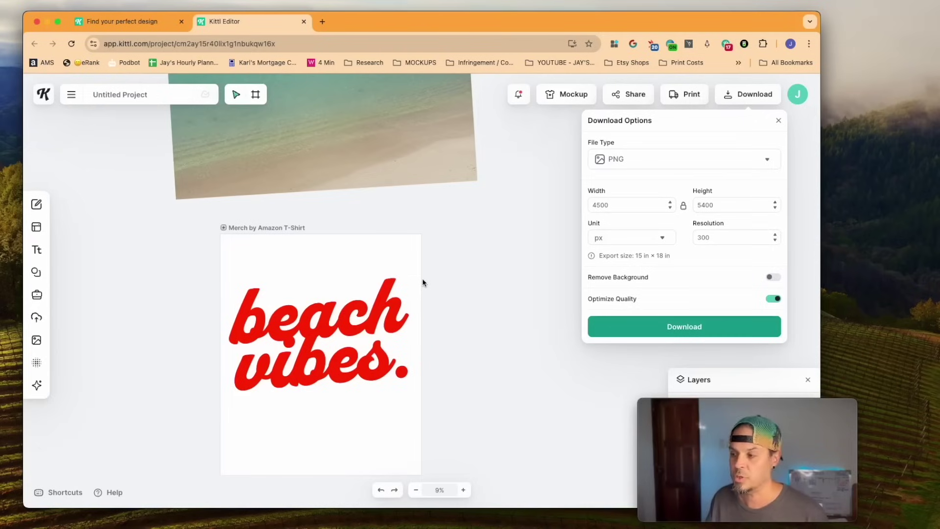
pyautogui.click(711, 325)
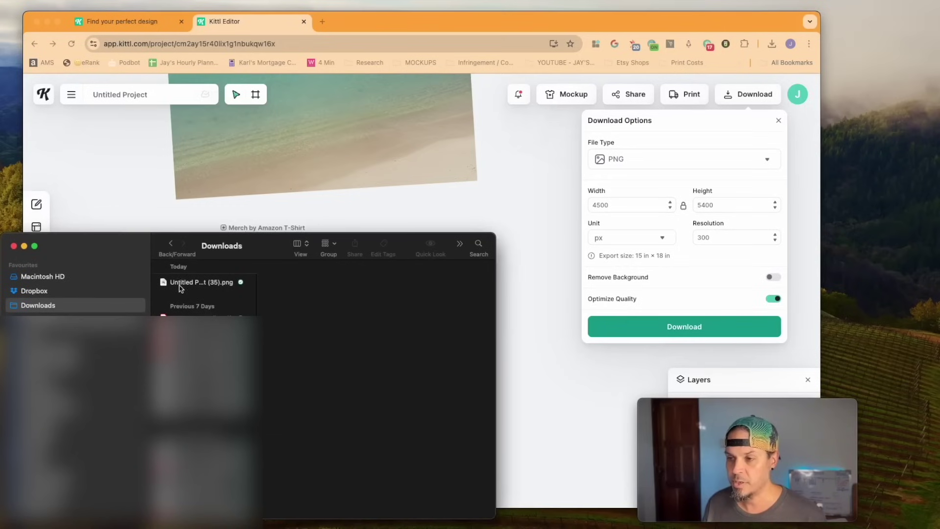
# Bring the downloaded PNG from Finder's Downloads folder onto the canvas beside the artboard and enlarge it to about 3214 px wide
pyautogui.moveTo(182, 283); pyautogui.dragTo(435, 221)
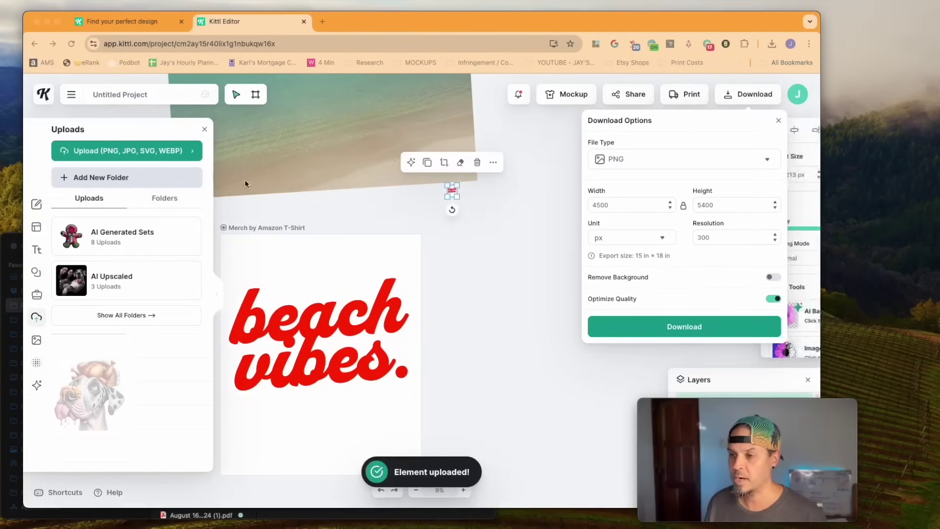
pyautogui.click(632, 351)
pyautogui.moveTo(631, 351); pyautogui.dragTo(668, 392)
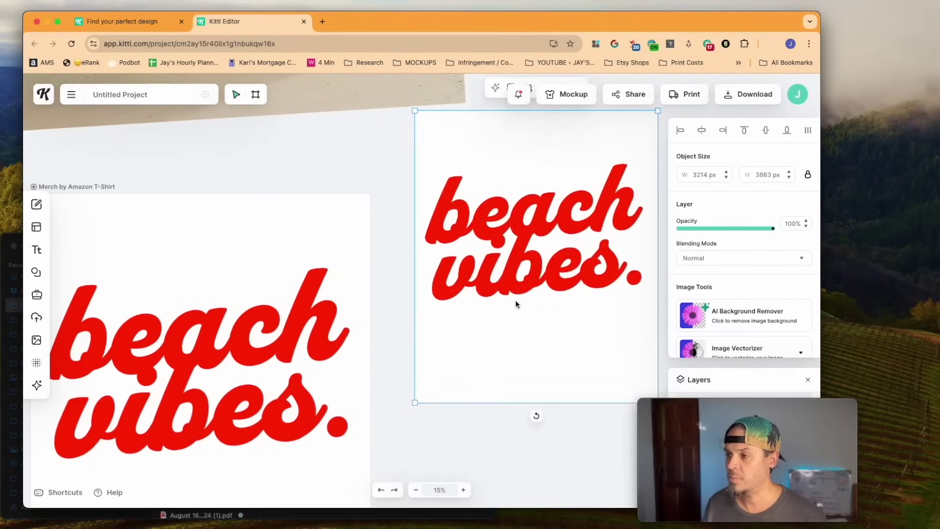
pyautogui.hscroll(-3, 249, 343)
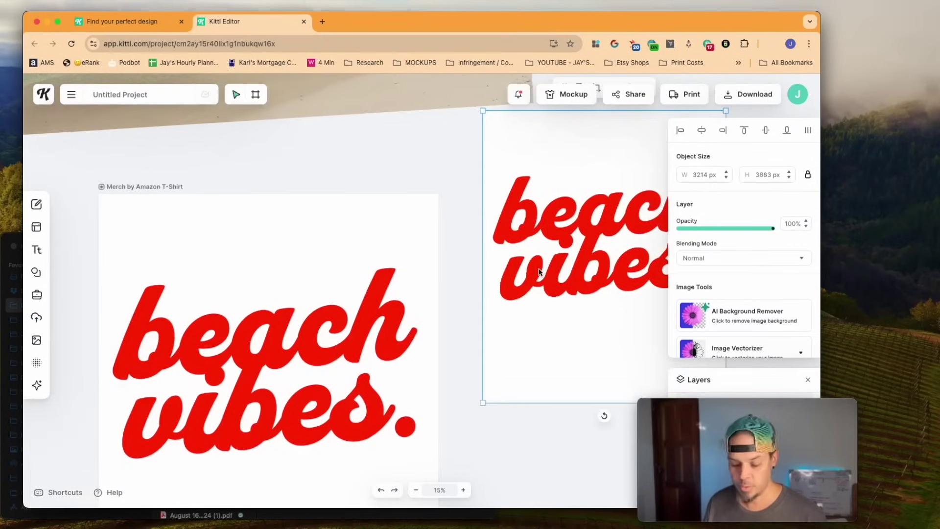
pyautogui.scroll(-3, 539, 272)
pyautogui.moveTo(546, 254); pyautogui.dragTo(571, 285)
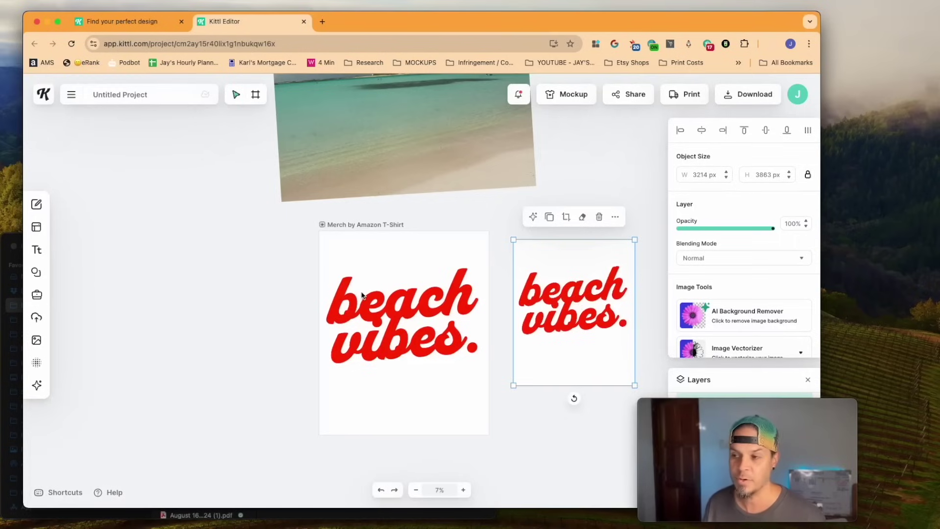
pyautogui.click(367, 308)
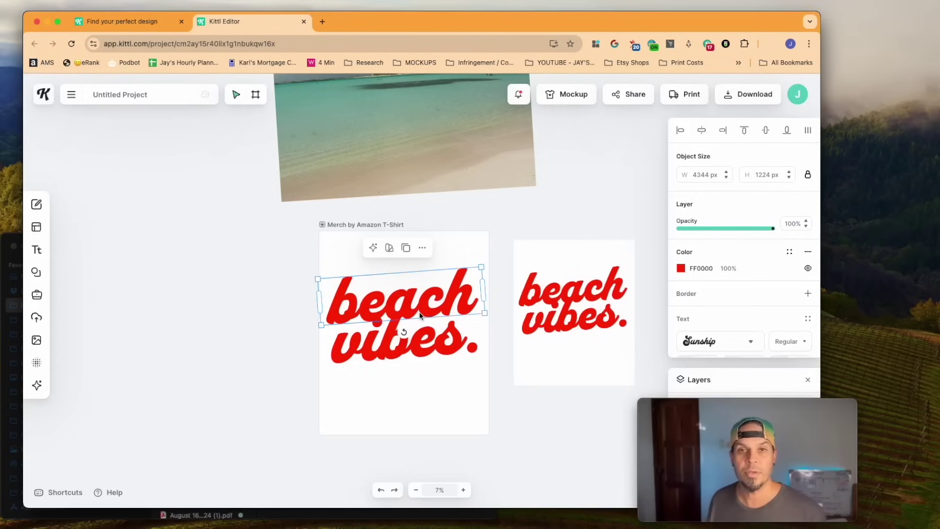
# Move both red texts off the artboard into the empty space beside it and bring the beach photo onto the artboard
pyautogui.click(561, 314)
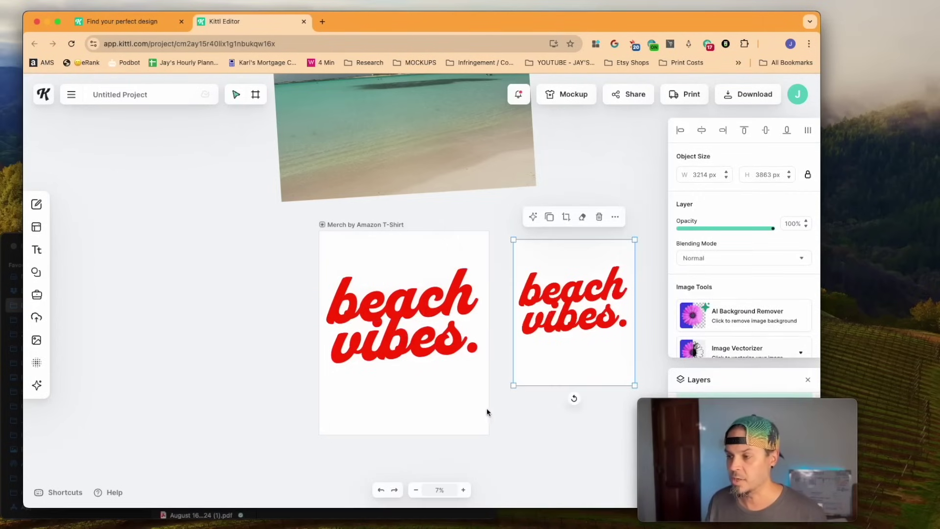
pyautogui.moveTo(499, 429); pyautogui.dragTo(291, 236)
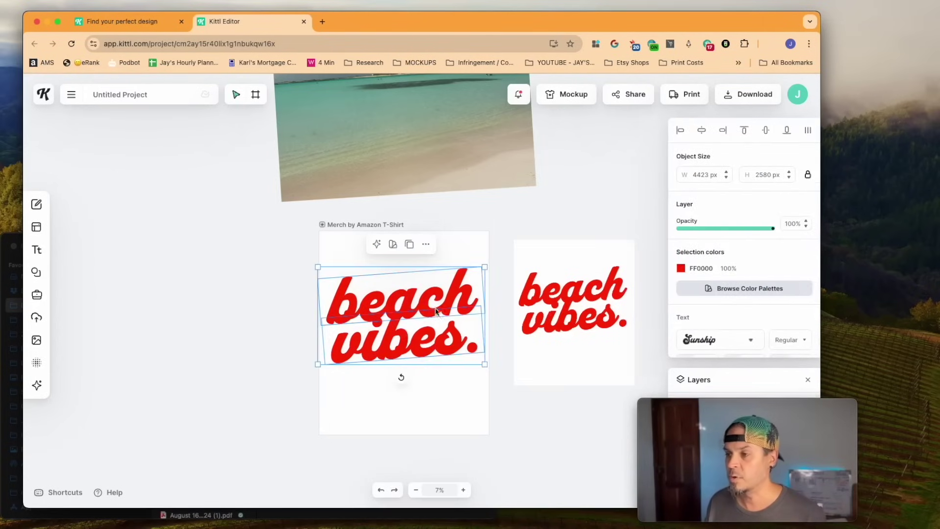
pyautogui.moveTo(436, 310); pyautogui.dragTo(225, 266)
pyautogui.moveTo(398, 126); pyautogui.dragTo(398, 318)
# Place the imported red-text PNG over the beach photo, enlarge it to about 4671 px wide and align it to cover the artboard
pyautogui.moveTo(569, 297); pyautogui.dragTo(398, 333)
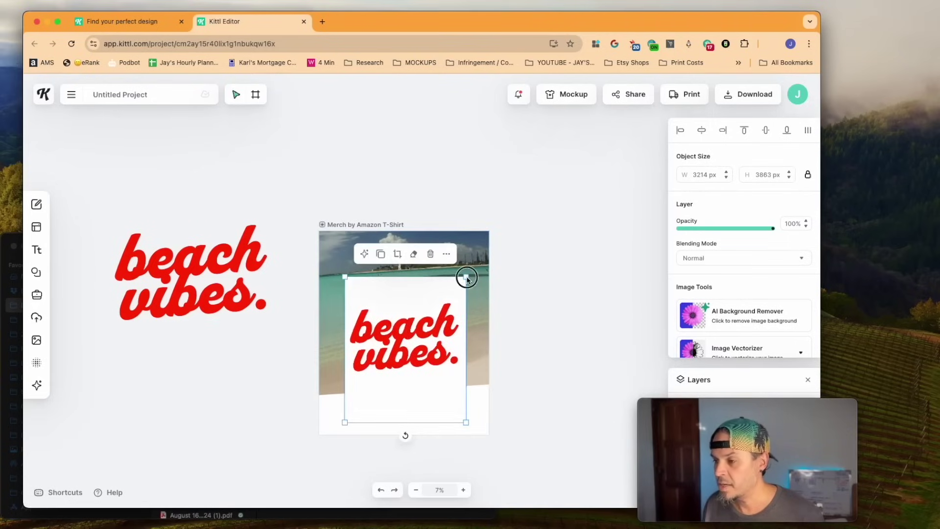
pyautogui.moveTo(467, 278); pyautogui.dragTo(494, 229)
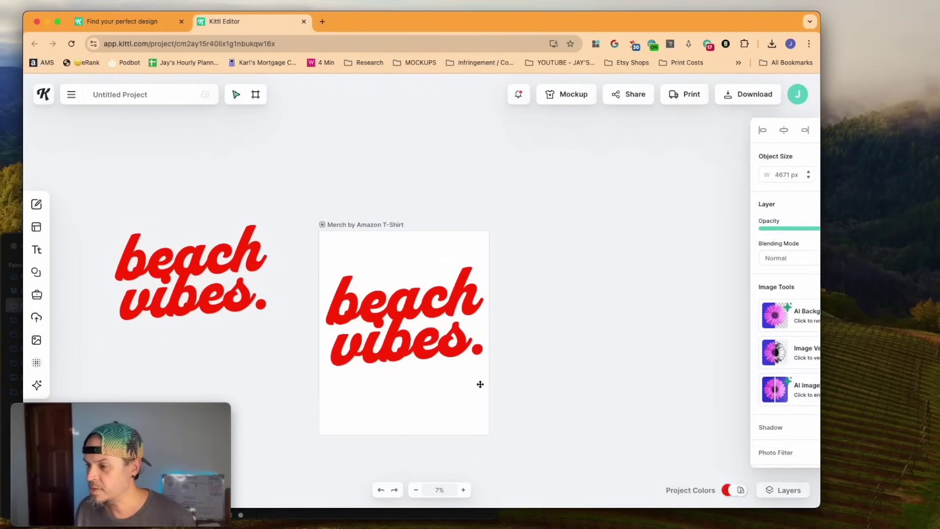
pyautogui.click(417, 377)
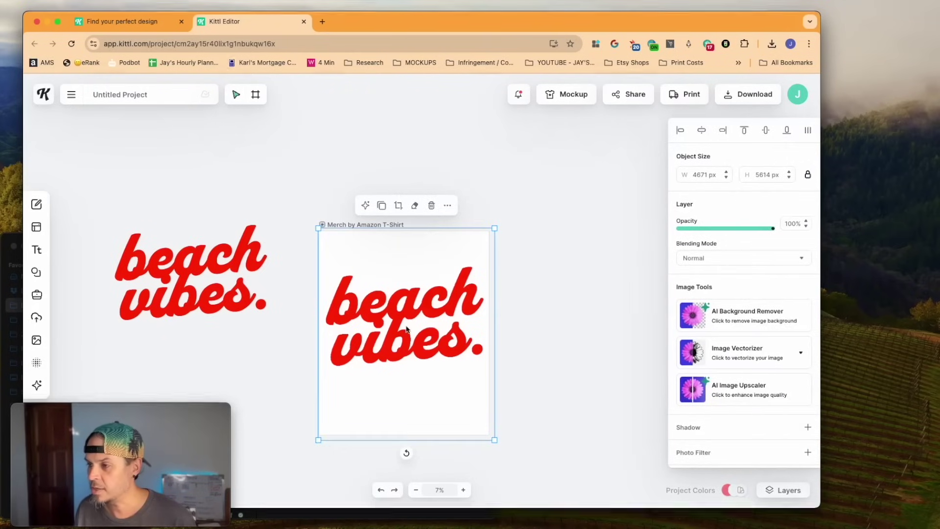
pyautogui.moveTo(405, 332)
pyautogui.mouseDown()
pyautogui.moveTo(275, 329)
pyautogui.moveTo(250, 306)
pyautogui.moveTo(292, 337)
pyautogui.moveTo(370, 355)
pyautogui.moveTo(417, 333)
pyautogui.moveTo(401, 331)
pyautogui.mouseUp()
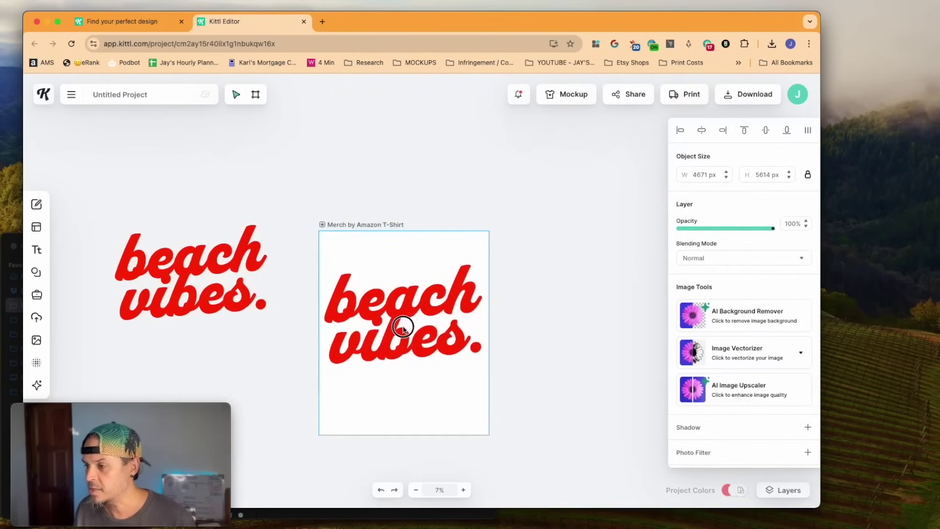
# Add a photo filter to the PNG and sample the lettering's red, FF0000, as its Remove Color
pyautogui.click(773, 452)
pyautogui.scroll(-5, 770, 355)
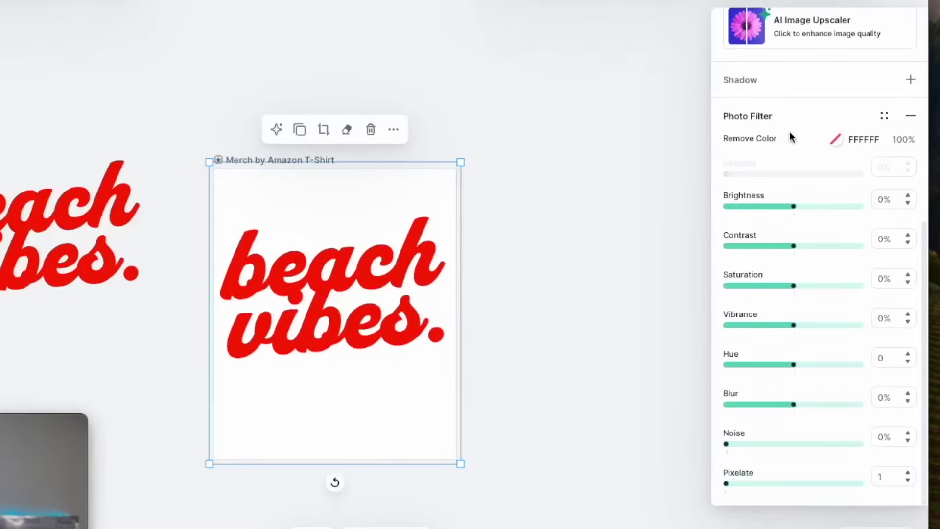
pyautogui.click(836, 139)
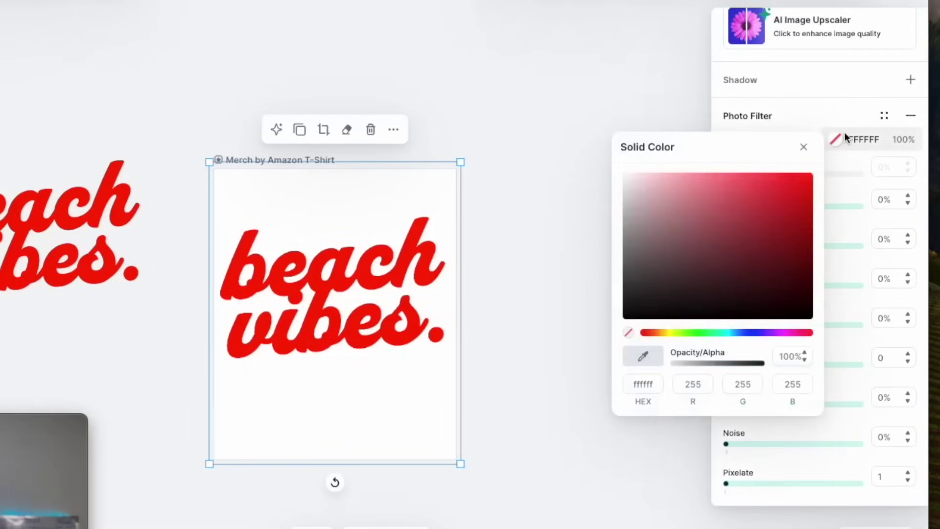
pyautogui.click(643, 357)
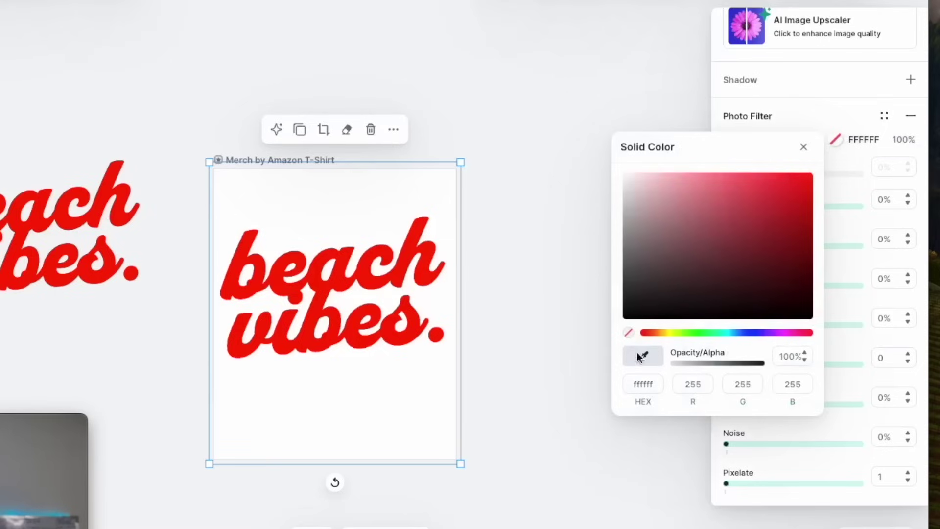
pyautogui.click(413, 319)
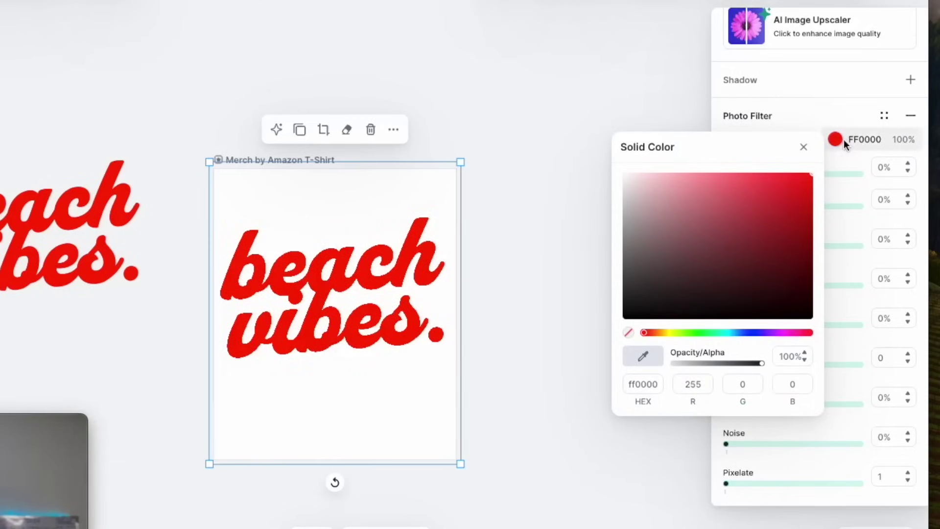
pyautogui.scroll(5, 419, 314)
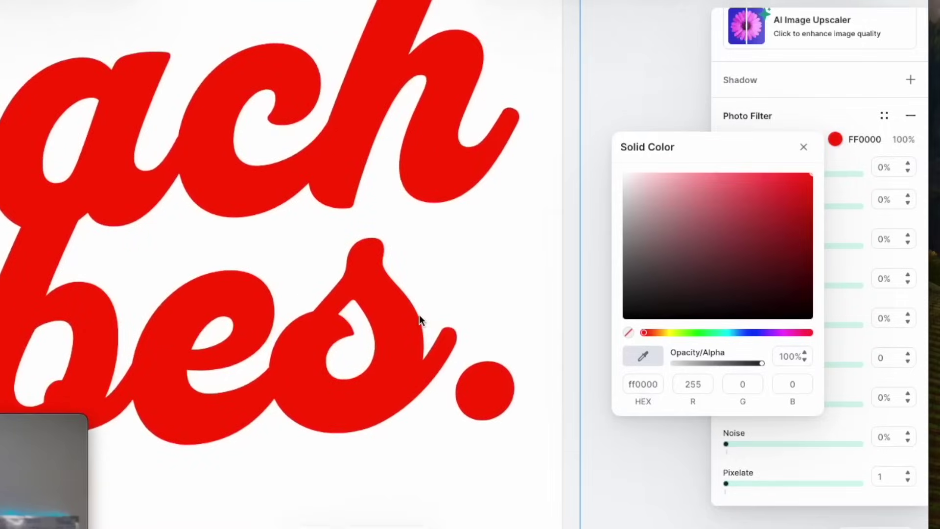
pyautogui.click(851, 108)
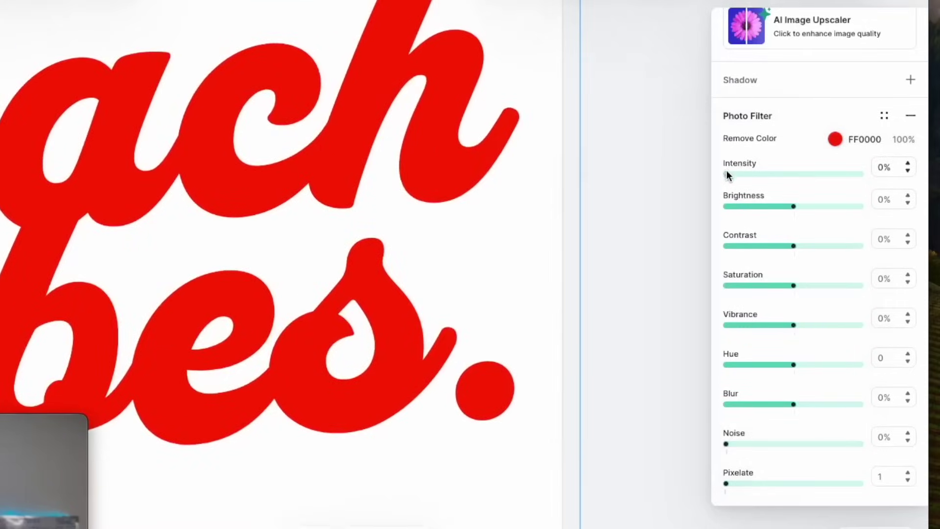
# Raise the Remove Color intensity to 100%, check the letter edges up close and settle the intensity at 85%
pyautogui.moveTo(727, 175); pyautogui.dragTo(734, 176)
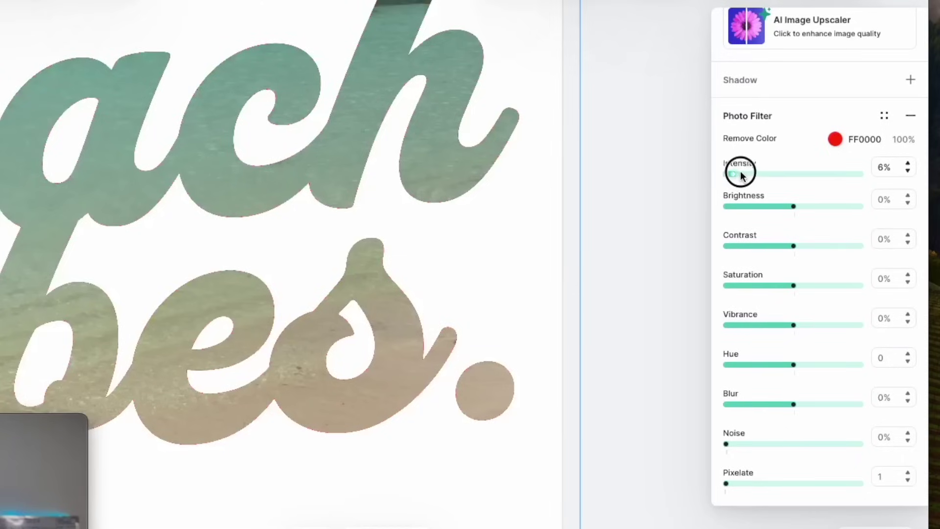
pyautogui.moveTo(749, 175); pyautogui.dragTo(903, 177)
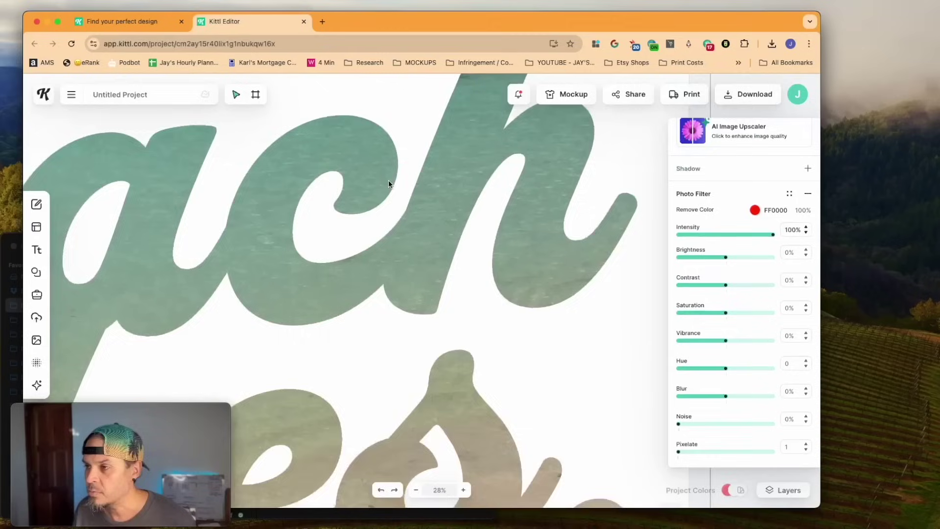
pyautogui.scroll(3, 314, 100)
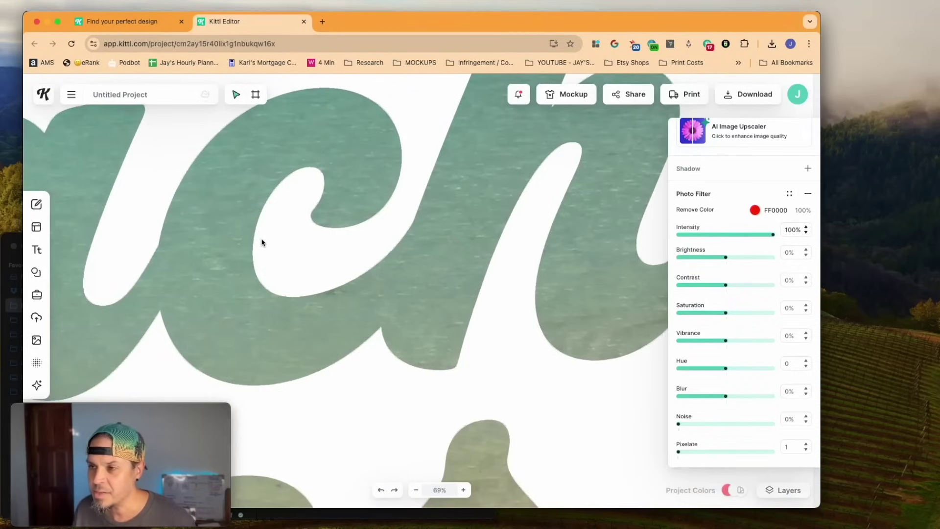
pyautogui.scroll(1, 260, 236)
pyautogui.moveTo(773, 235); pyautogui.dragTo(759, 236)
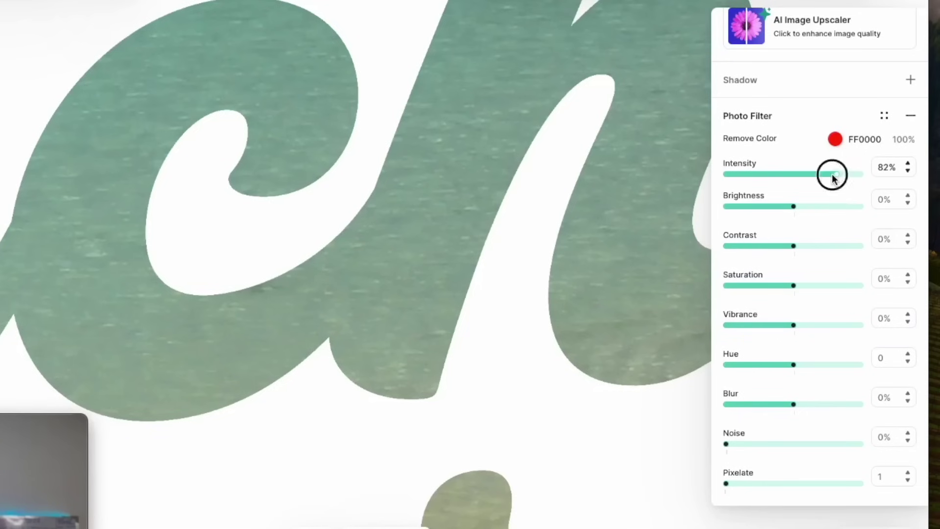
pyautogui.moveTo(832, 176); pyautogui.dragTo(840, 174)
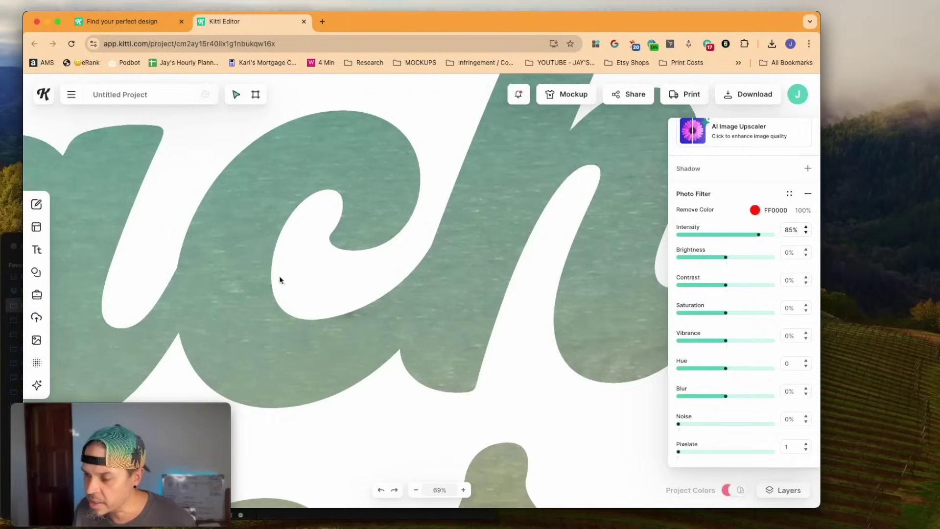
# Reposition the beach photo behind the cut-out lettering, trying the sky area and settling on the water and sand
pyautogui.scroll(-10, 371, 321)
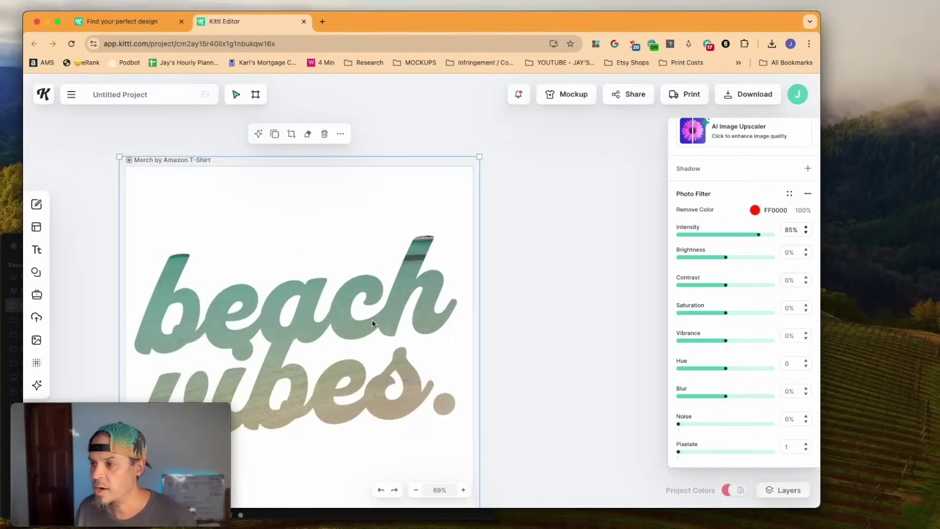
pyautogui.scroll(5, 373, 322)
pyautogui.hscroll(-5, 439, 330)
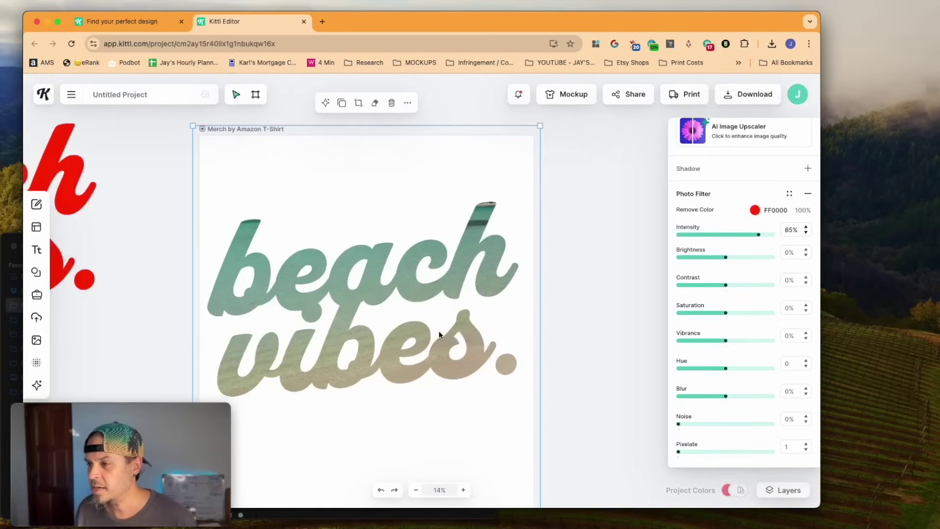
pyautogui.scroll(3, 439, 344)
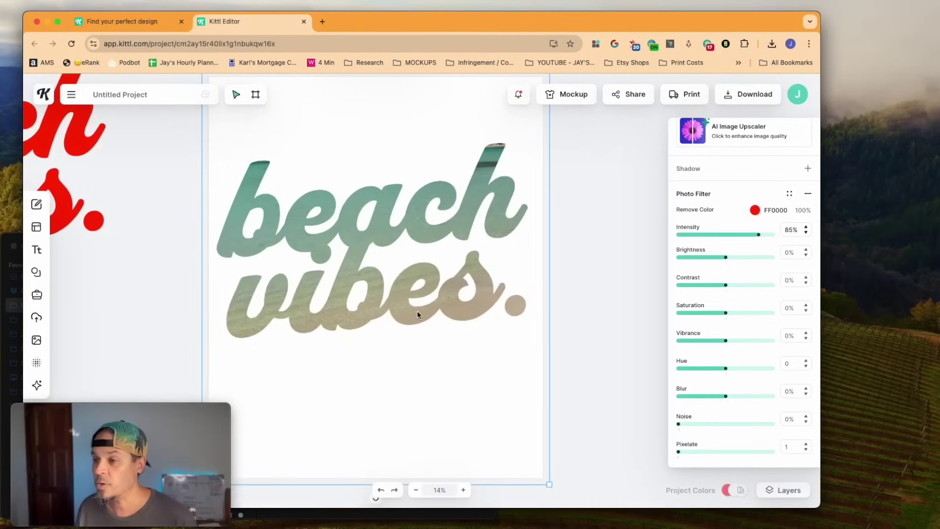
pyautogui.doubleClick(429, 236)
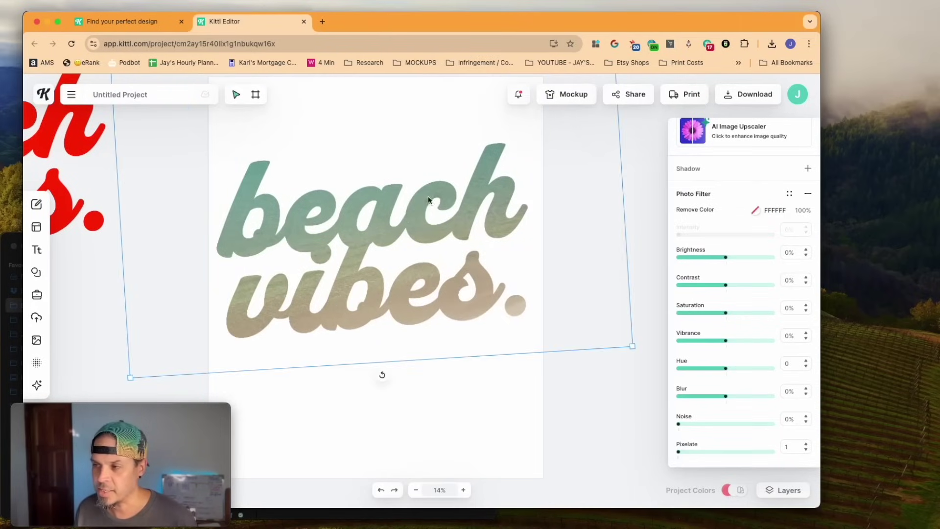
pyautogui.moveTo(424, 236); pyautogui.dragTo(423, 394)
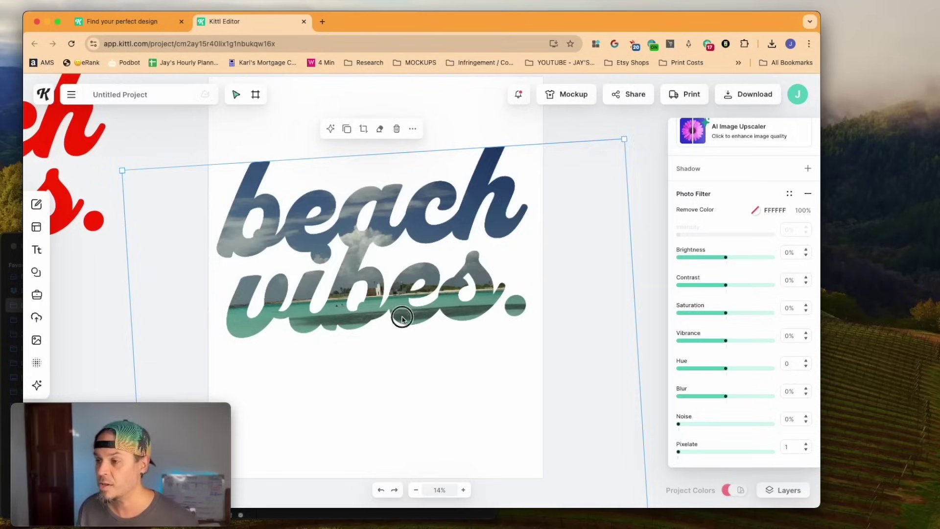
pyautogui.press('Escape')
pyautogui.click(286, 272)
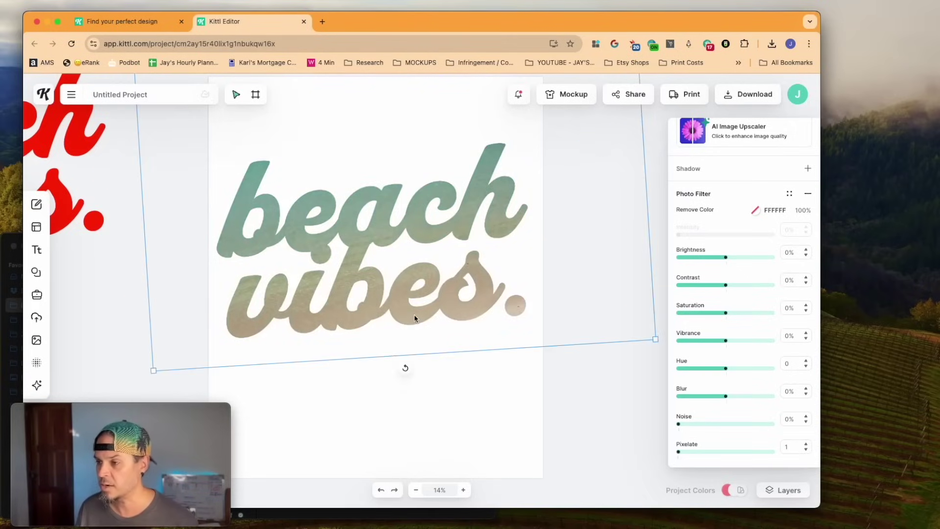
# Resize the beach photo behind the lettering to about 5931 px wide, keeping water and sand within the letters
pyautogui.scroll(-3, 307, 248)
pyautogui.scroll(-3, 225, 230)
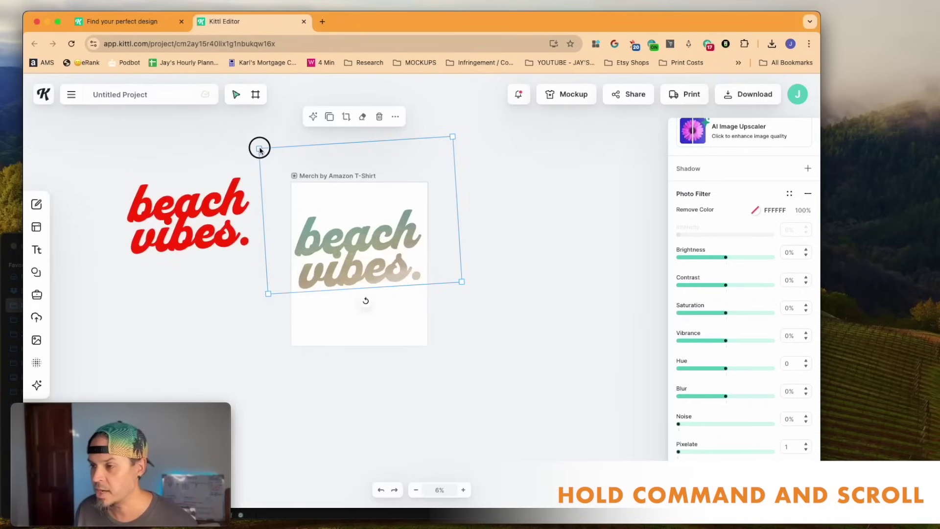
pyautogui.moveTo(259, 149); pyautogui.dragTo(278, 160)
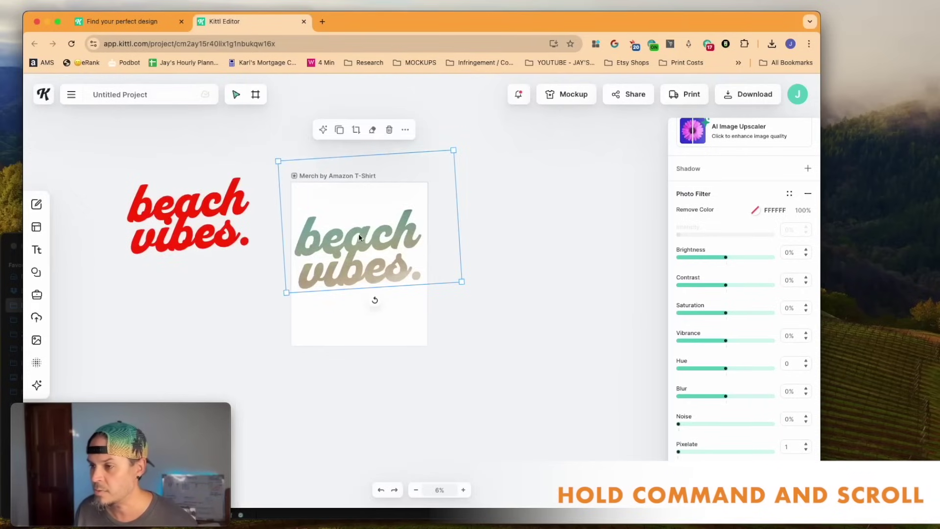
pyautogui.scroll(3, 357, 240)
pyautogui.scroll(2, 399, 228)
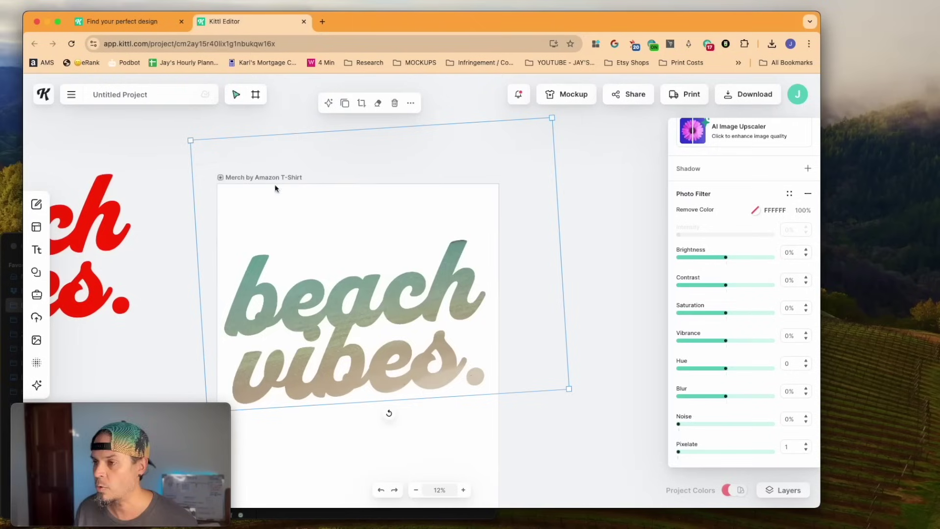
pyautogui.moveTo(553, 118); pyautogui.dragTo(515, 149)
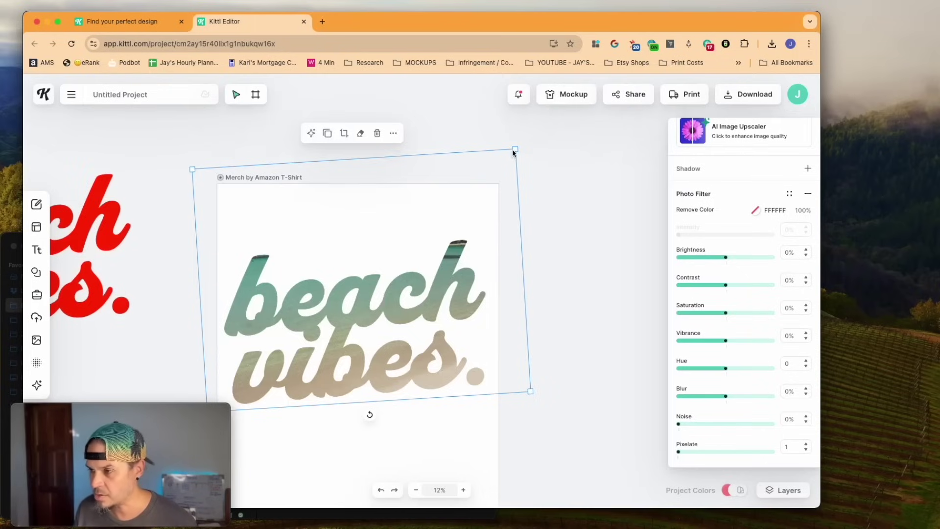
pyautogui.moveTo(515, 151); pyautogui.dragTo(560, 111)
# Download the design as a 4500 × 5400 px PNG with Optimize Quality on and the background kept, and bring the file onto the canvas
pyautogui.click(749, 94)
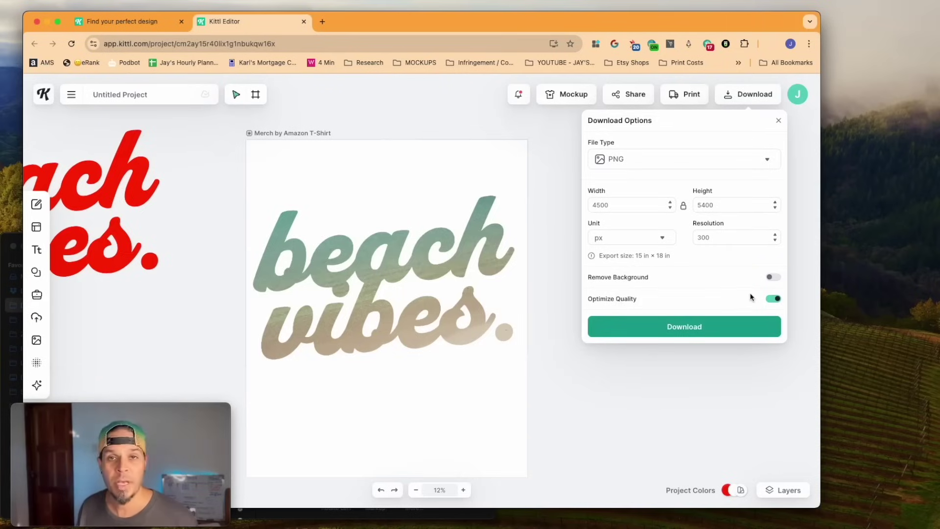
pyautogui.click(695, 331)
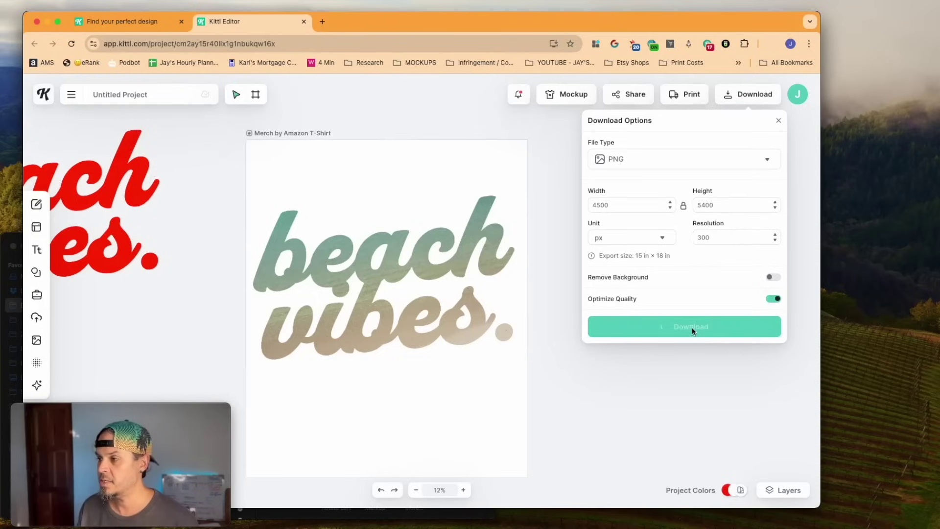
pyautogui.moveTo(196, 319); pyautogui.dragTo(432, 176)
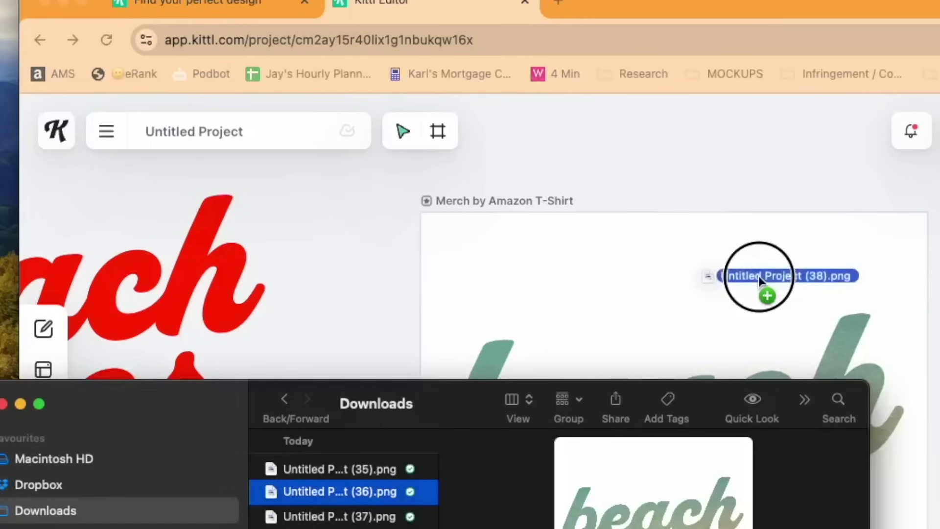
pyautogui.moveTo(759, 277); pyautogui.dragTo(764, 291)
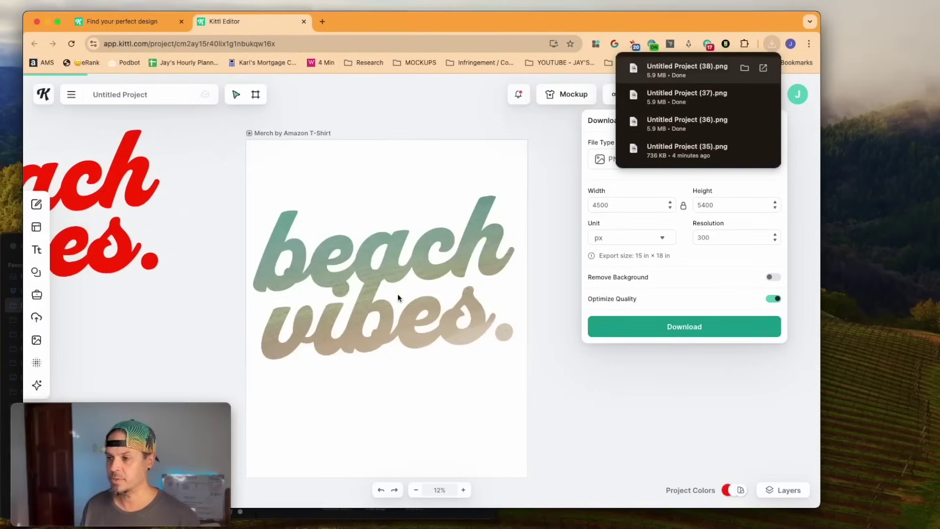
pyautogui.click(119, 417)
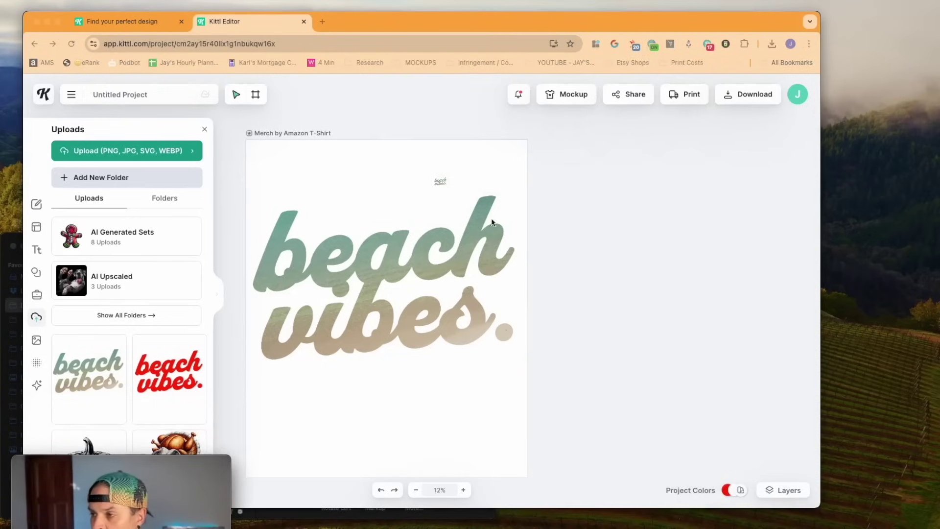
# Enlarge the newly imported PNG to about 2737 px wide beside the artboard and close the uploads list
pyautogui.click(433, 182)
pyautogui.moveTo(447, 195); pyautogui.dragTo(613, 368)
pyautogui.moveTo(460, 292); pyautogui.dragTo(578, 287)
pyautogui.click(382, 254)
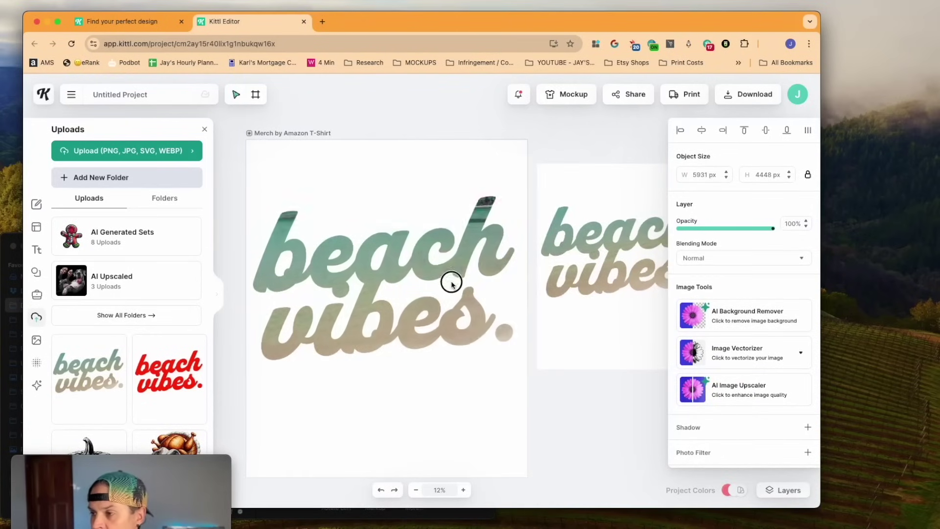
pyautogui.click(596, 268)
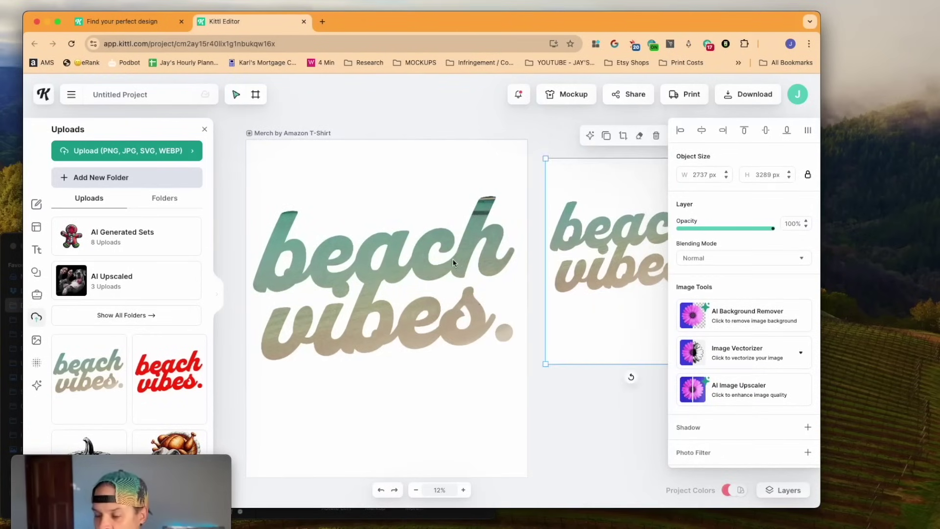
pyautogui.scroll(-3, 451, 258)
pyautogui.click(205, 129)
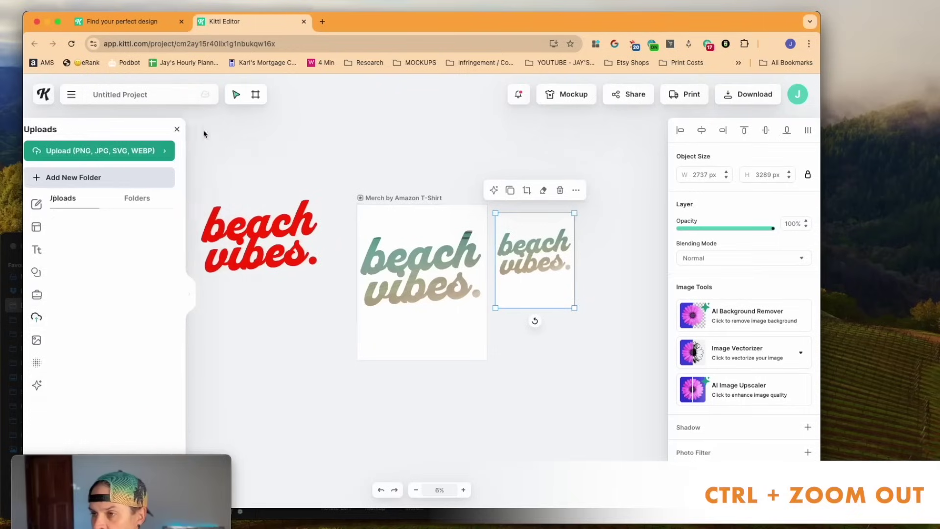
# Move the photo-and-lettering composition off the artboard, place the imported PNG there at about 4170 px wide, and show the layer list
pyautogui.moveTo(313, 161); pyautogui.dragTo(234, 314)
pyautogui.moveTo(551, 287); pyautogui.dragTo(468, 294)
pyautogui.click(783, 490)
pyautogui.click(724, 440)
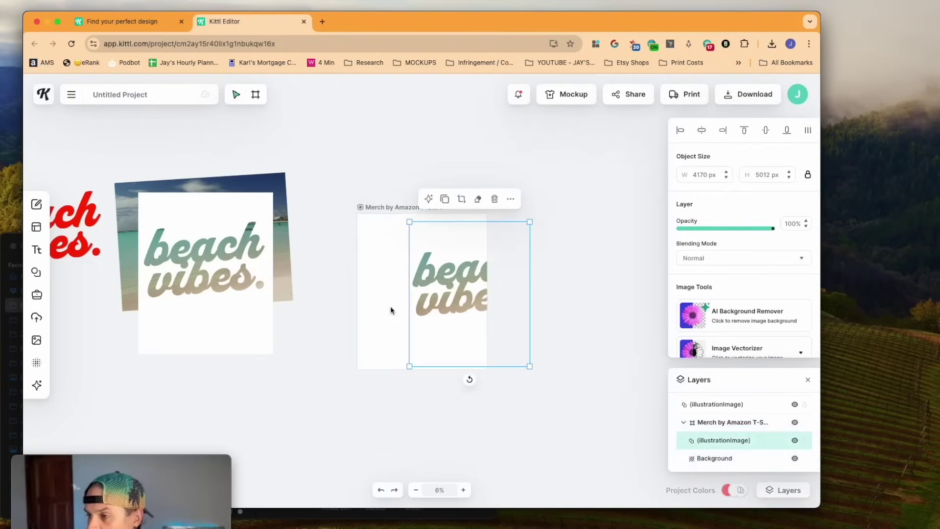
# Recolor the artboard's Background layer from a pink tint to pale yellow F2F2CF
pyautogui.click(744, 455)
pyautogui.scroll(-1, 733, 323)
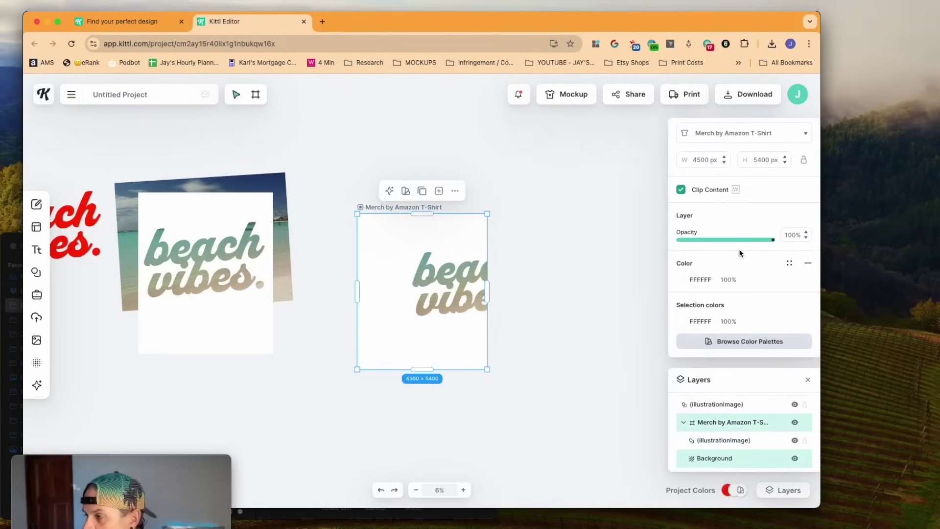
pyautogui.click(681, 279)
pyautogui.moveTo(555, 304); pyautogui.dragTo(548, 300)
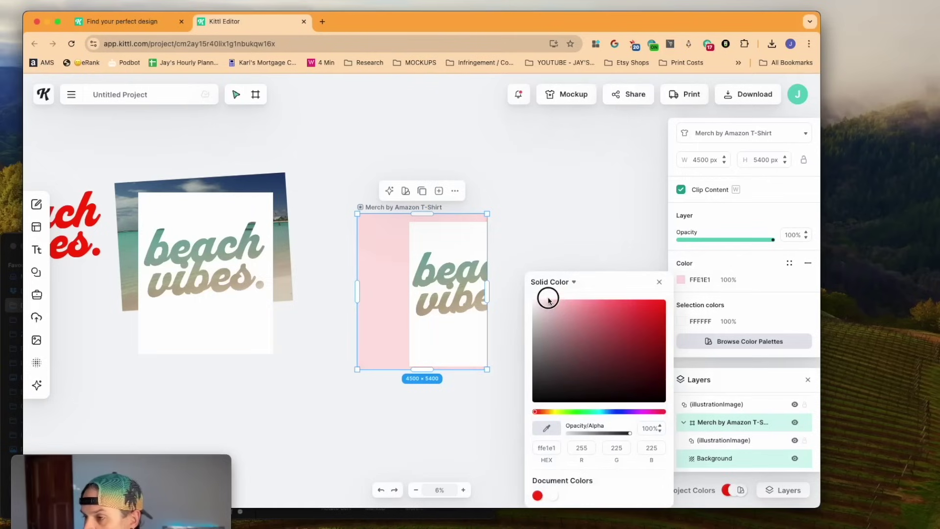
pyautogui.moveTo(536, 411); pyautogui.dragTo(552, 412)
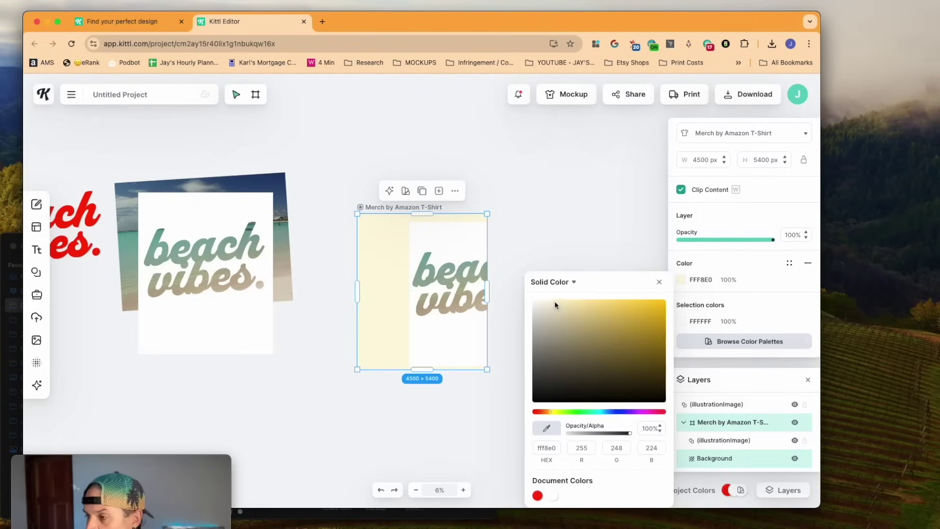
pyautogui.moveTo(554, 301); pyautogui.dragTo(550, 304)
pyautogui.press('Escape')
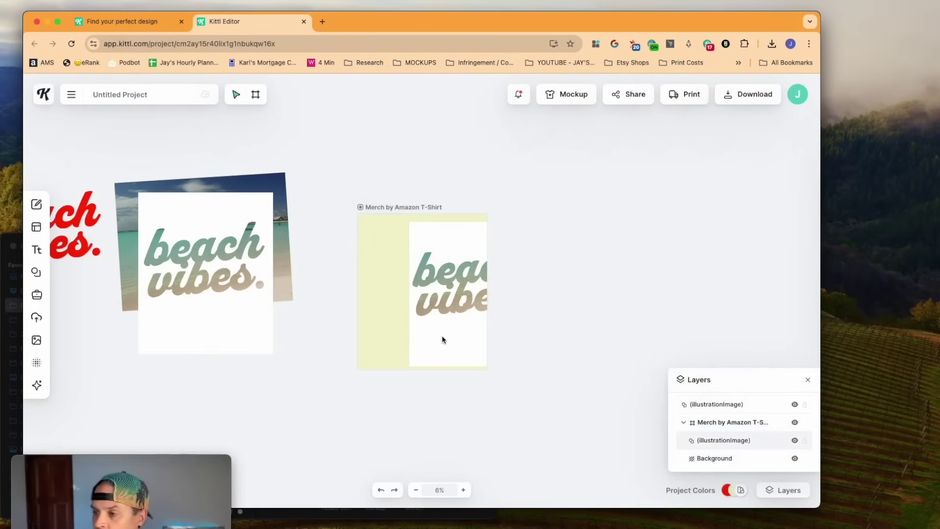
# Center the imported PNG on the artboard and remove its white background with the AI Background Remover
pyautogui.moveTo(443, 340); pyautogui.dragTo(397, 335)
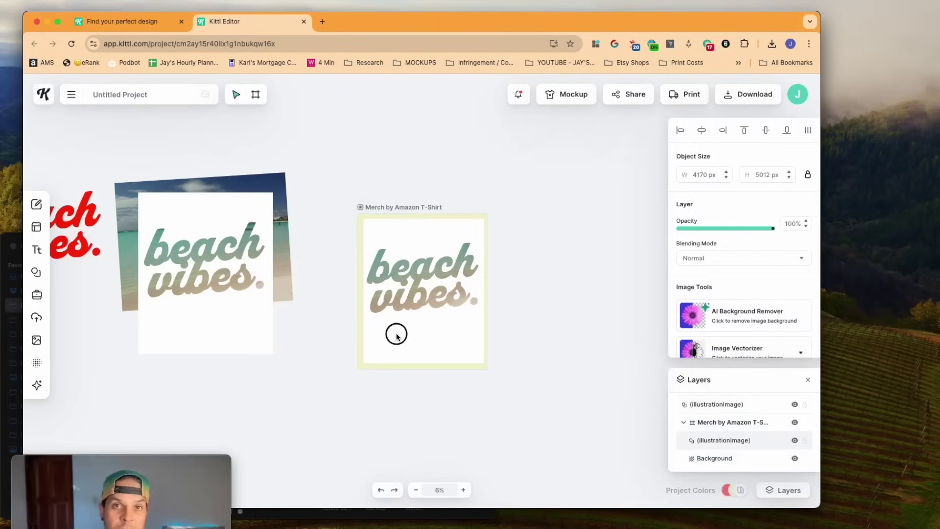
pyautogui.scroll(5, 400, 332)
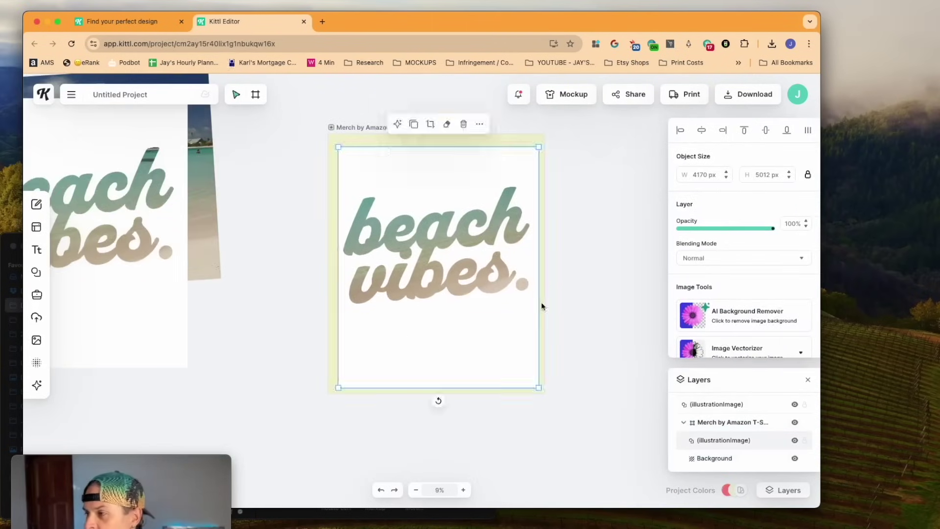
pyautogui.scroll(1, 542, 306)
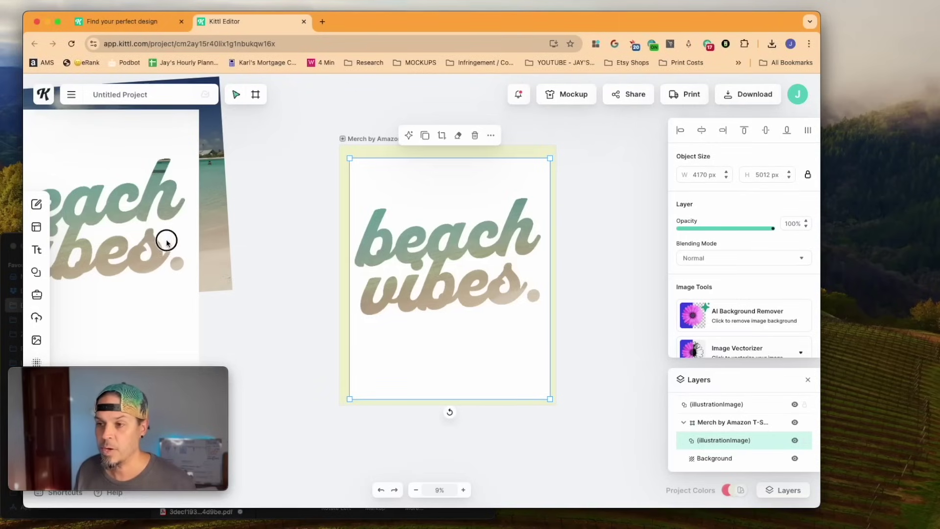
pyautogui.click(753, 321)
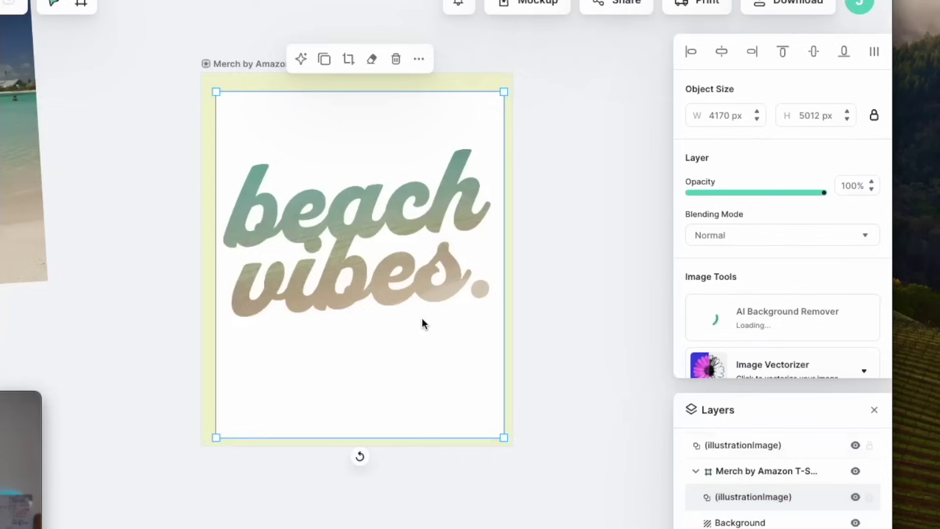
pyautogui.scroll(5, 493, 319)
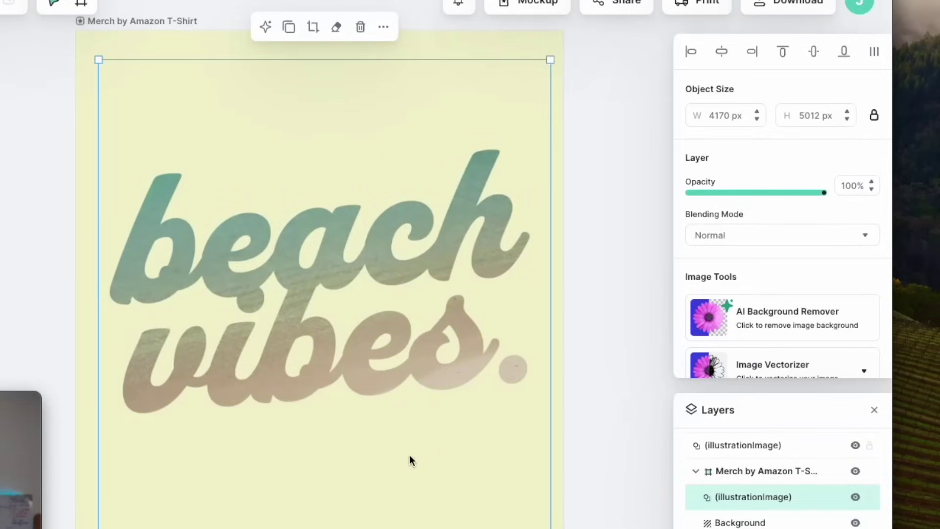
# Move the cut-out lettering off the artboard onto the empty canvas and back to inspect its transparency
pyautogui.moveTo(409, 461); pyautogui.dragTo(590, 274)
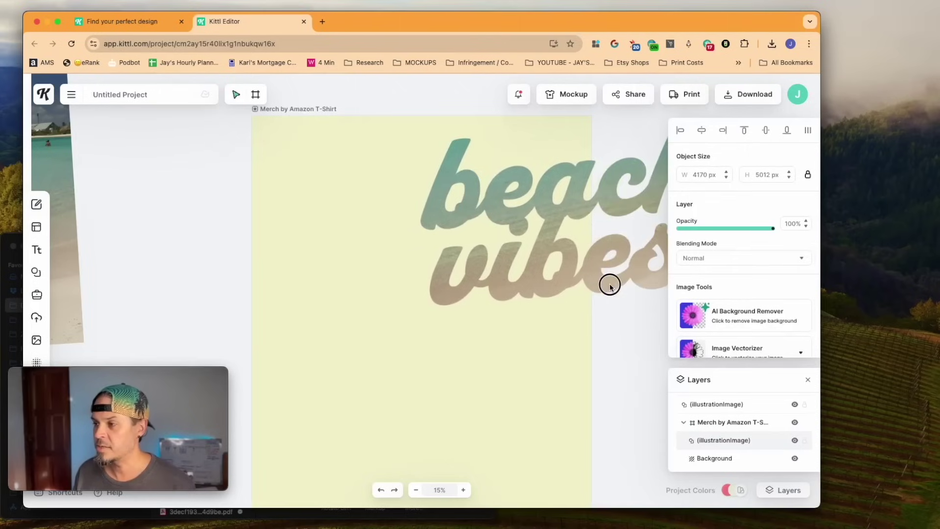
pyautogui.hscroll(5, 608, 284)
pyautogui.moveTo(359, 252); pyautogui.dragTo(575, 293)
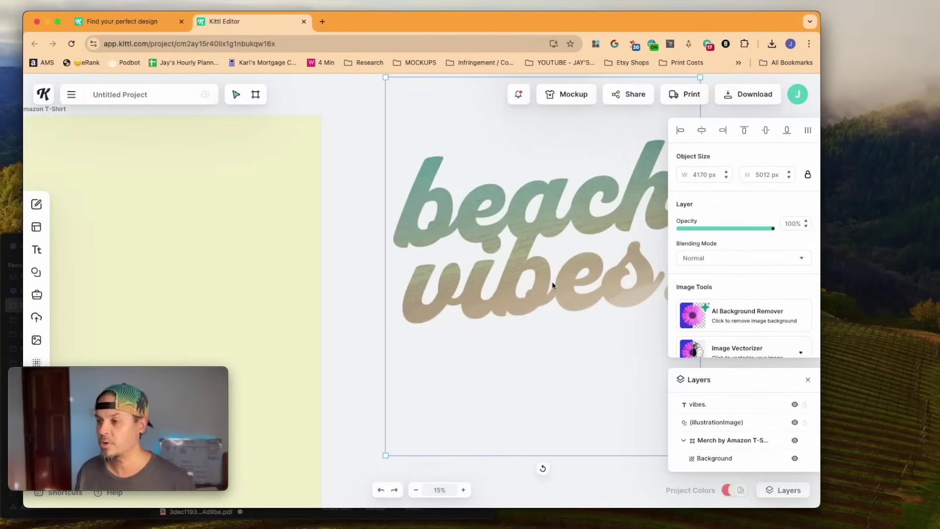
pyautogui.moveTo(487, 283); pyautogui.dragTo(405, 336)
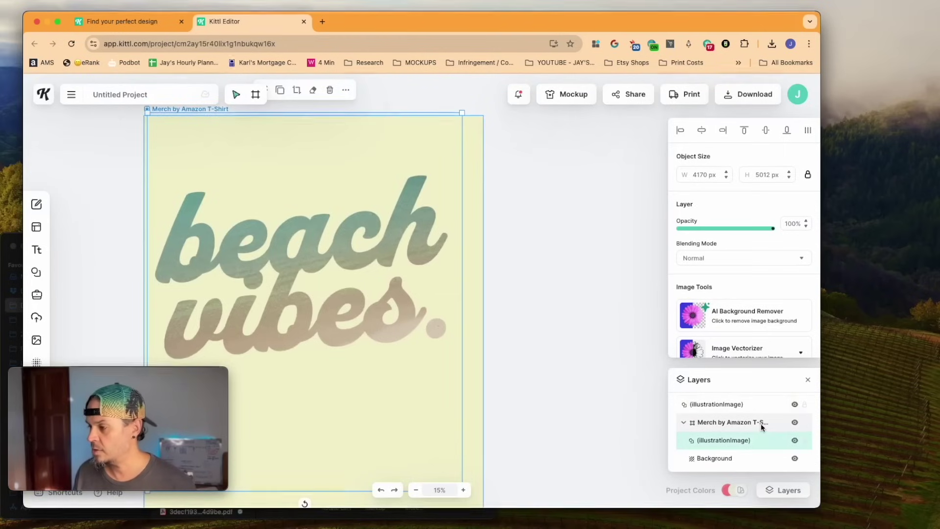
# Change the artboard background to pale blue CFEEF2 behind the lettering, and hide the Background layer
pyautogui.click(719, 457)
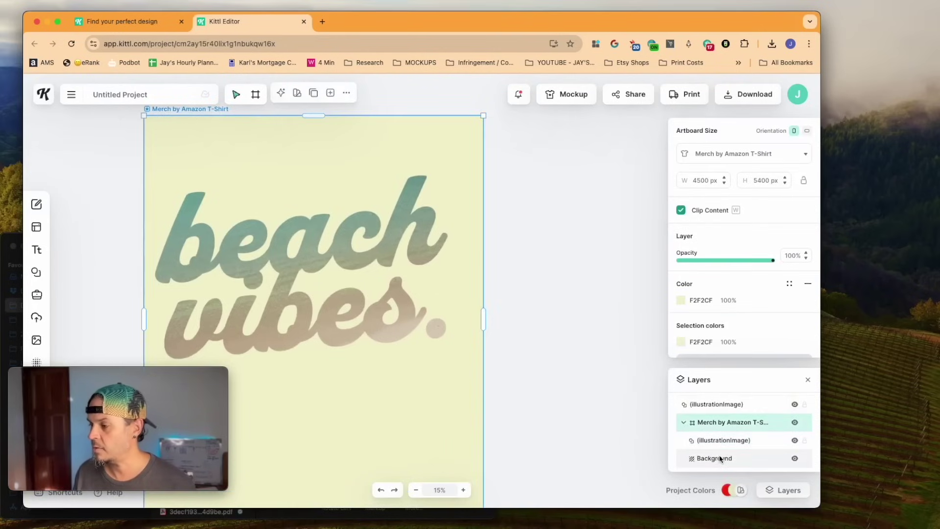
pyautogui.click(682, 300)
pyautogui.moveTo(550, 411); pyautogui.dragTo(600, 411)
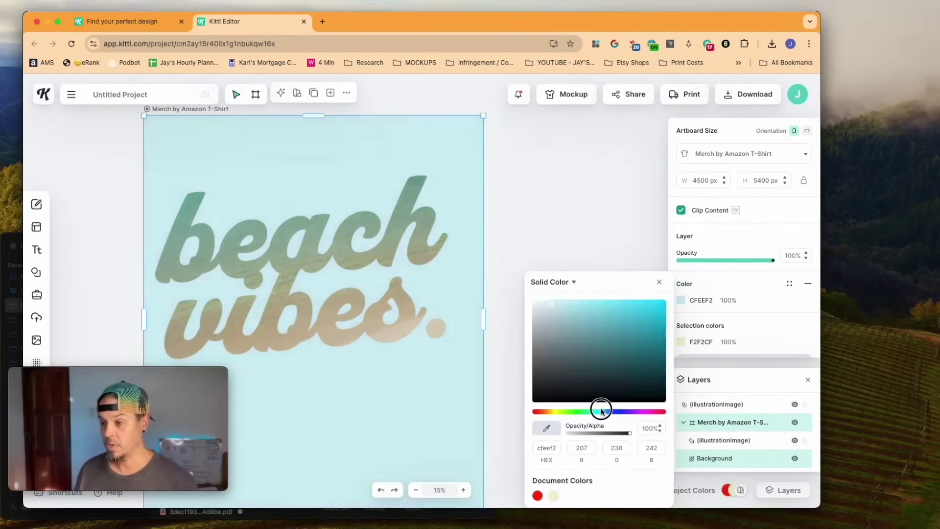
pyautogui.click(378, 340)
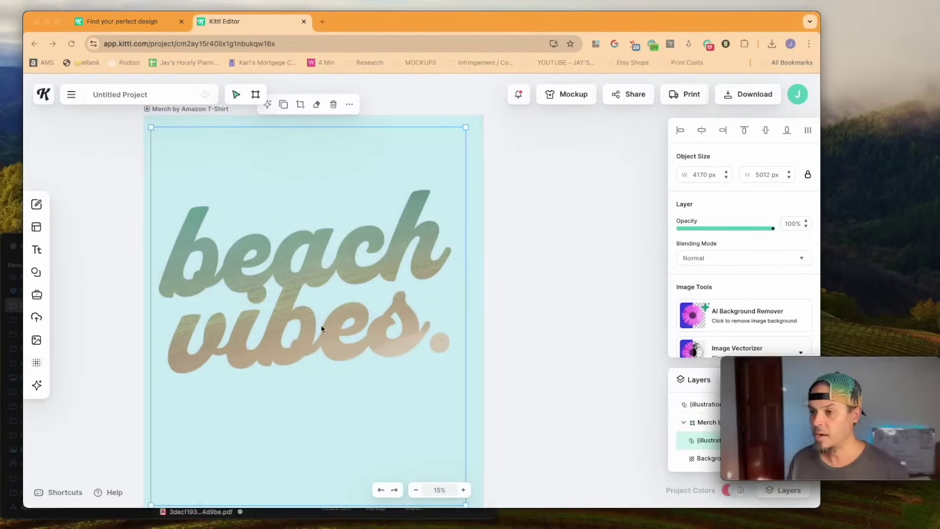
pyautogui.scroll(-3, 364, 346)
pyautogui.hscroll(-1, 363, 346)
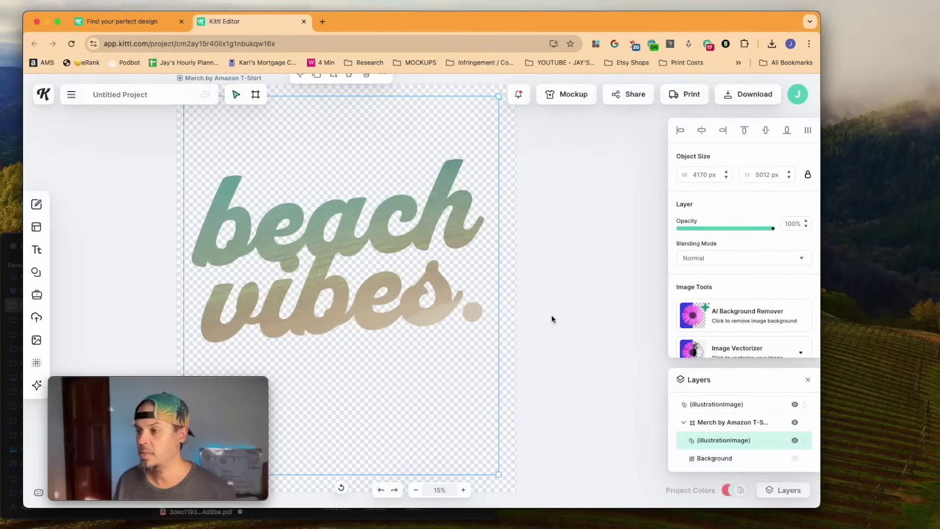
# Download the design as a 4500 × 5400 px PNG with Remove Background and Optimize Quality on, and import the file from Finder
pyautogui.click(552, 317)
pyautogui.click(754, 94)
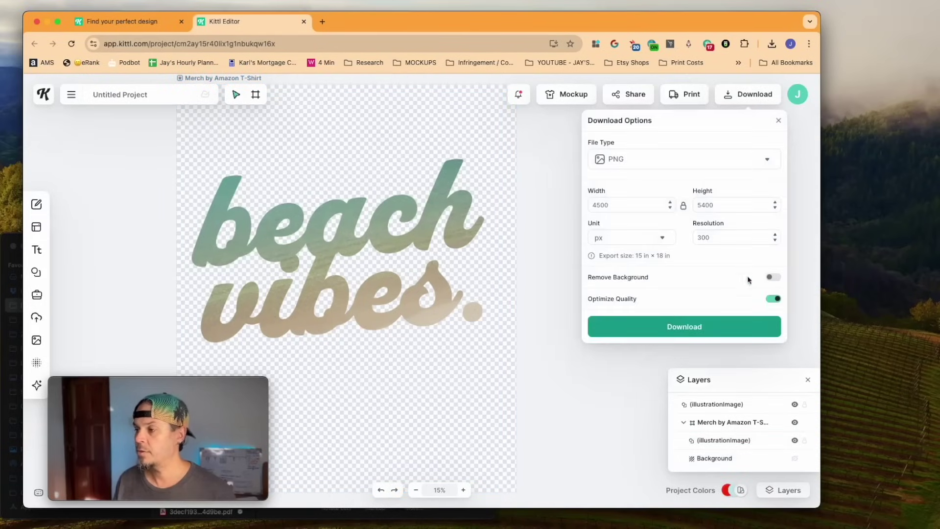
pyautogui.click(772, 277)
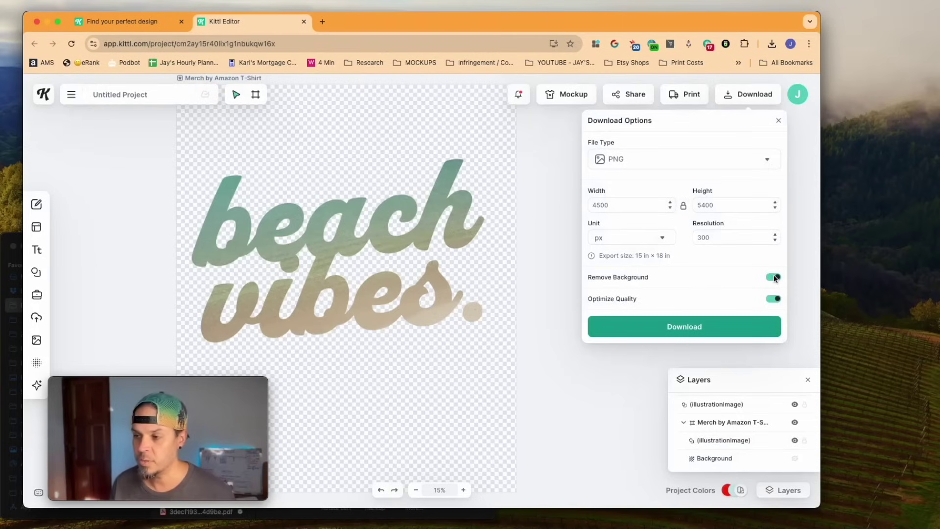
pyautogui.click(674, 328)
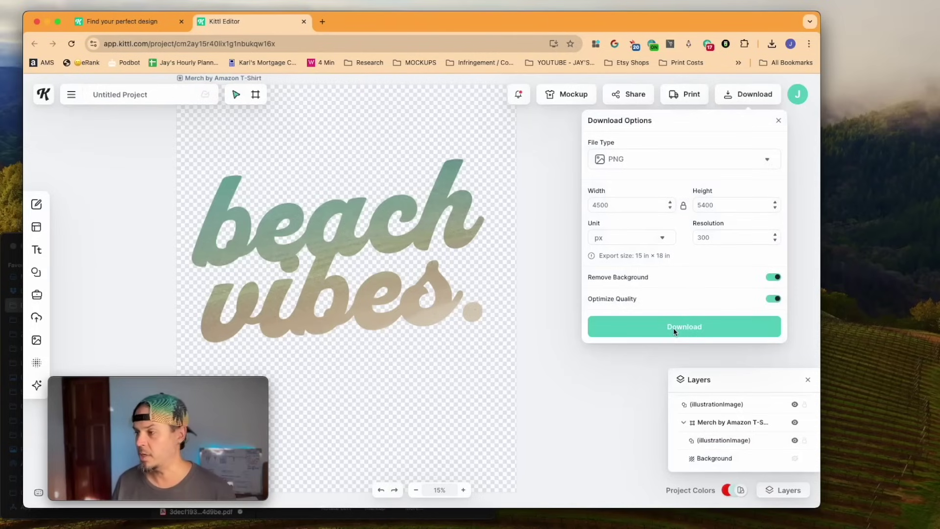
pyautogui.press('super+Tab')
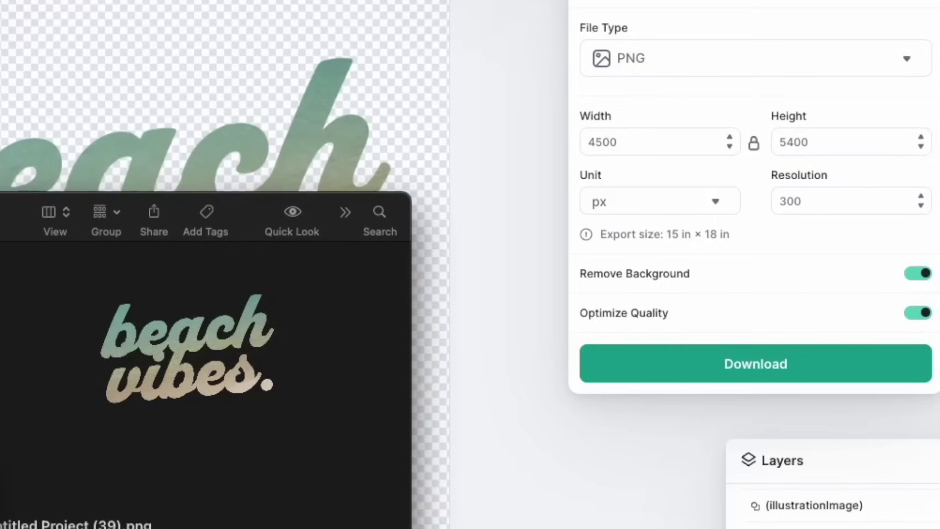
pyautogui.press('super+Tab')
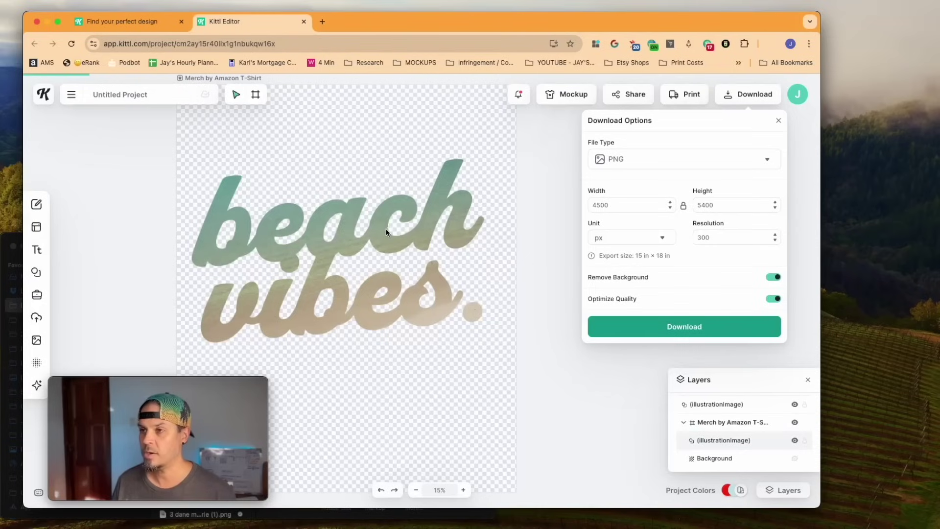
# Move the old lettering off the artboard and enlarge the newly imported transparent PNG to fill it at about 4499 × 5407 px
pyautogui.scroll(-5, 325, 275)
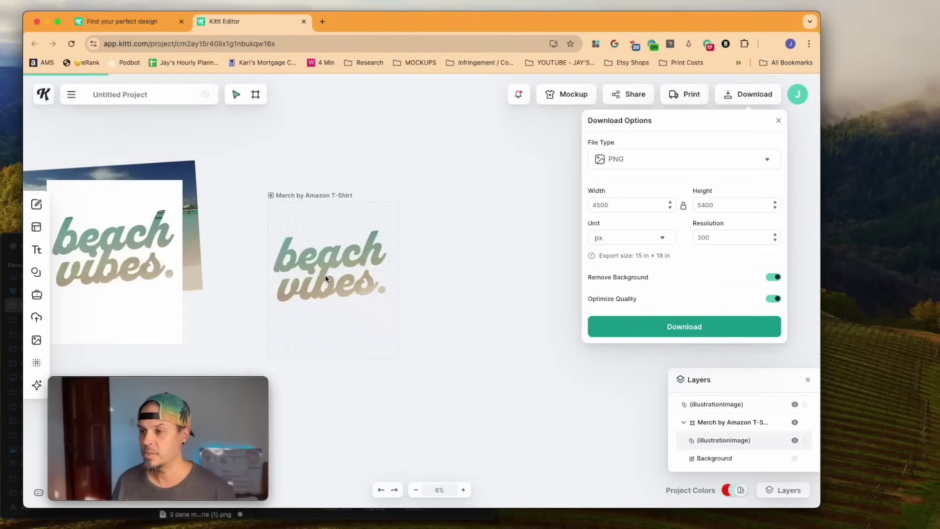
pyautogui.moveTo(337, 266); pyautogui.dragTo(152, 294)
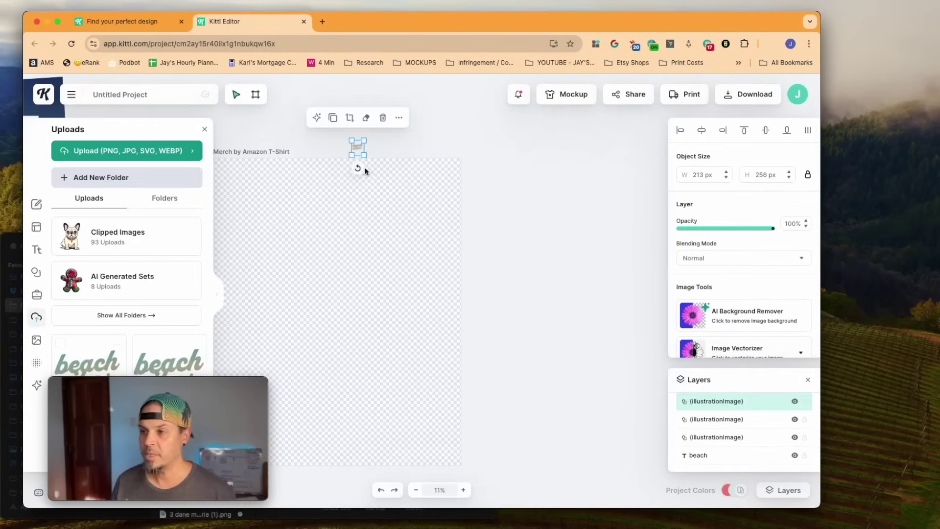
pyautogui.moveTo(364, 156); pyautogui.dragTo(561, 300)
pyautogui.moveTo(431, 234); pyautogui.dragTo(326, 275)
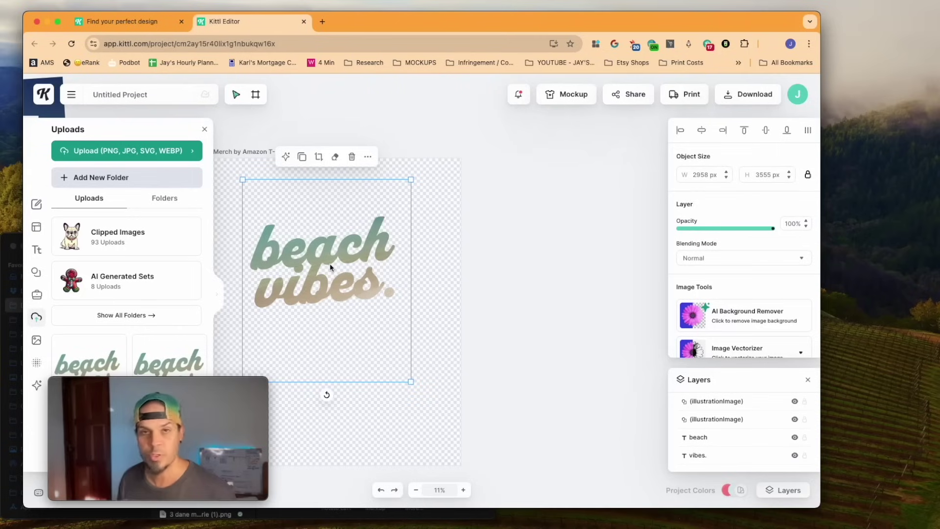
pyautogui.hscroll(-3, 330, 264)
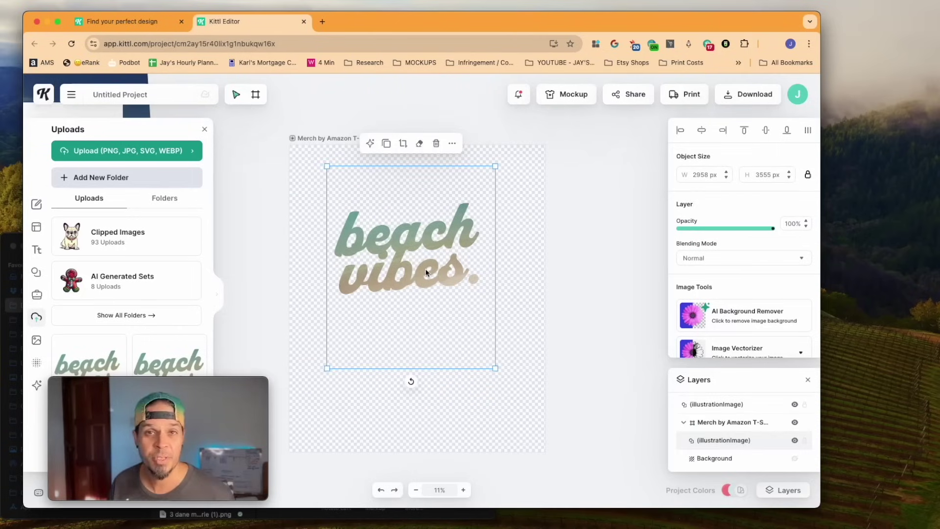
pyautogui.moveTo(495, 370); pyautogui.dragTo(604, 451)
pyautogui.moveTo(448, 309); pyautogui.dragTo(411, 287)
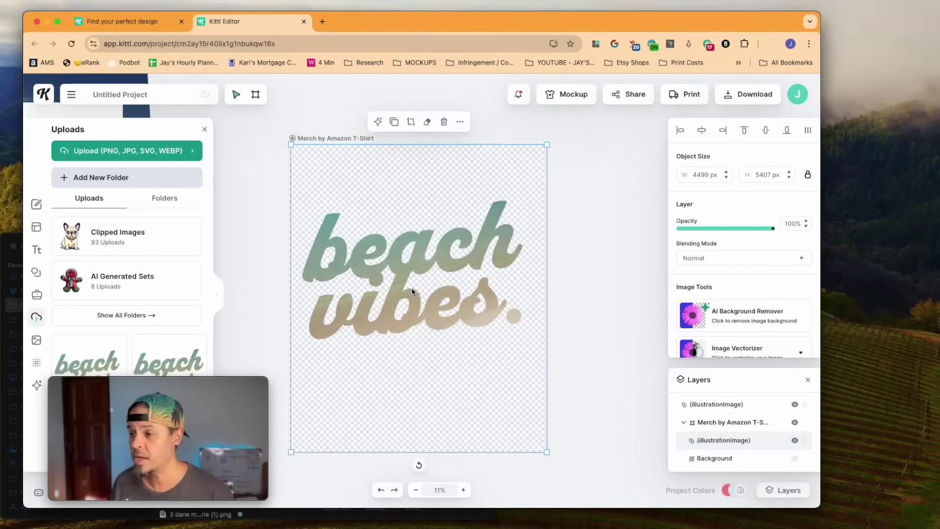